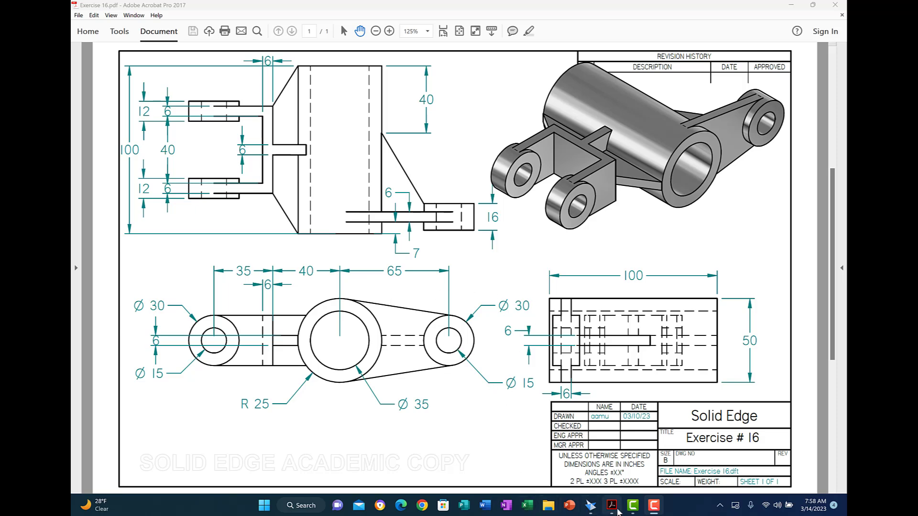
Switch to Solid Edge and draw a 50 mm diameter circle centred on the origin, locked to the Front (xz) plane
click(591, 505)
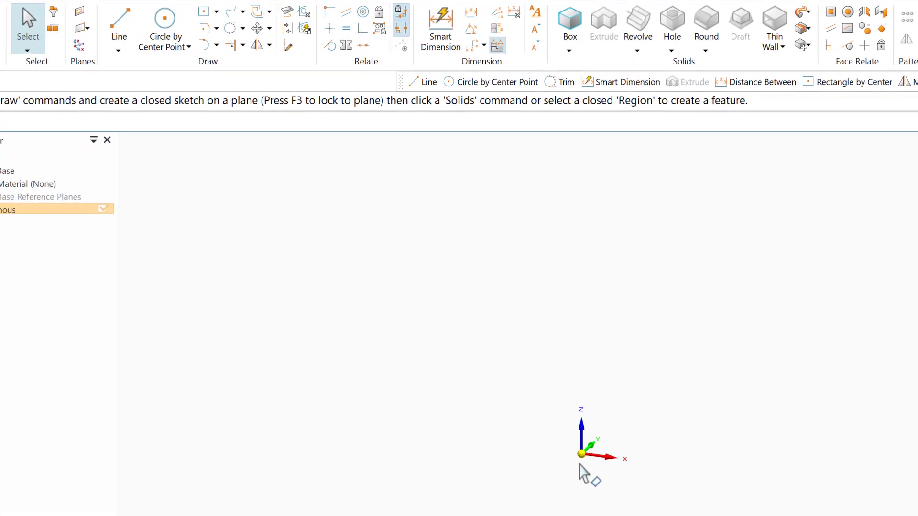
click(165, 45)
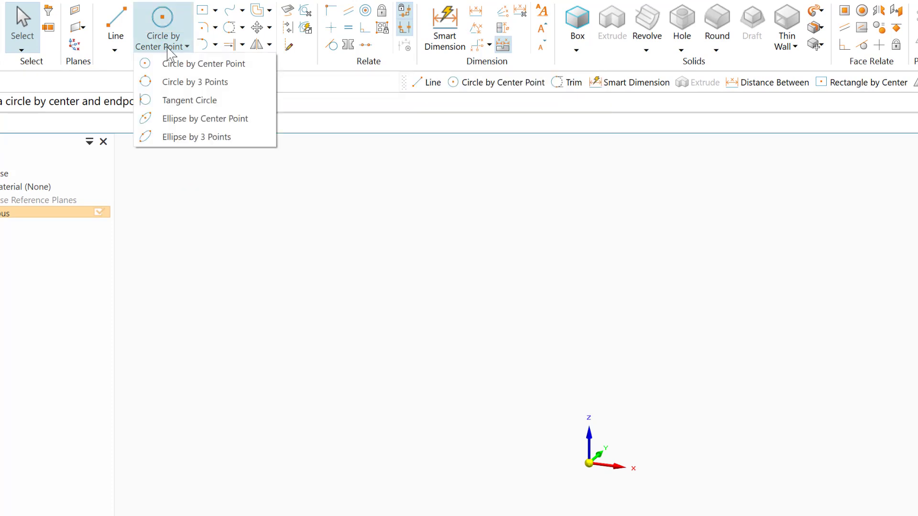
click(181, 64)
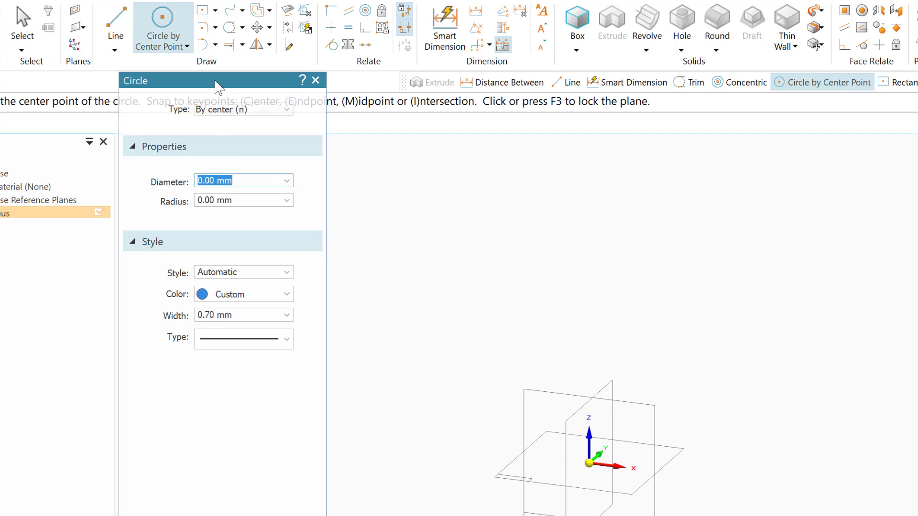
drag(211, 87, 142, 205)
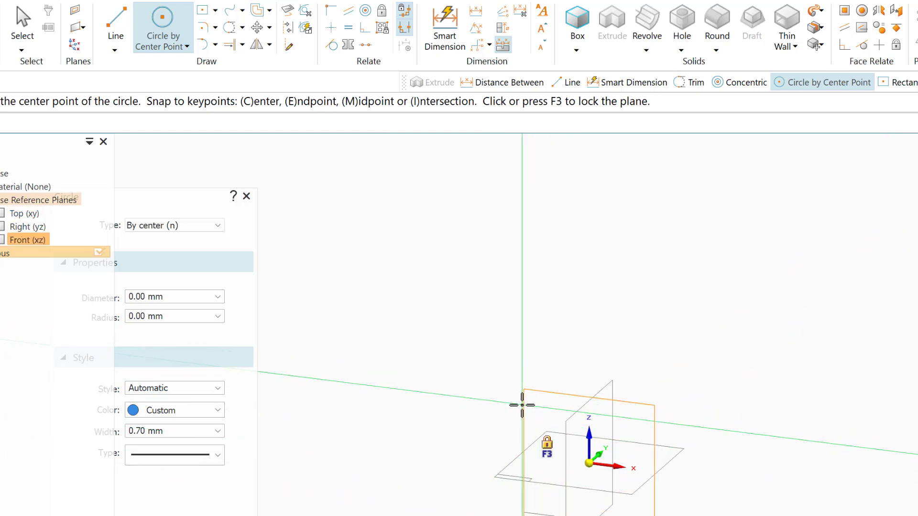
key(F3)
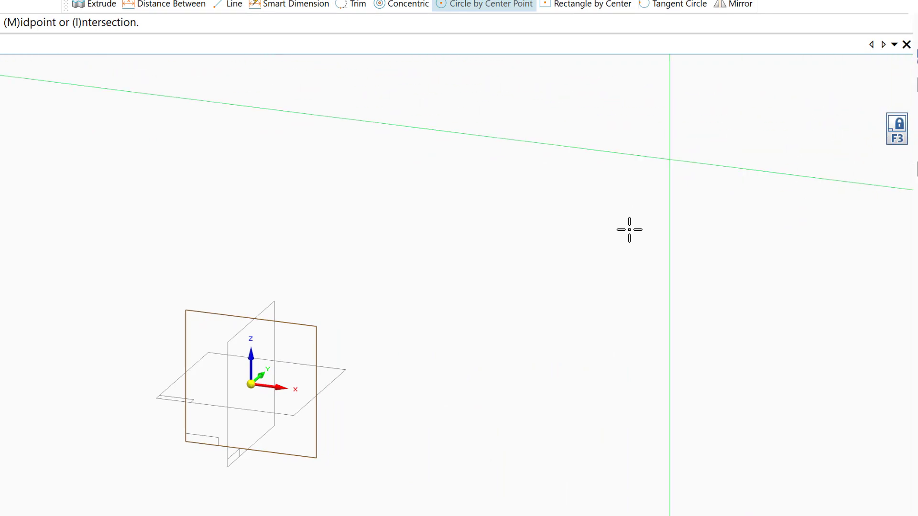
key(ctrl+h)
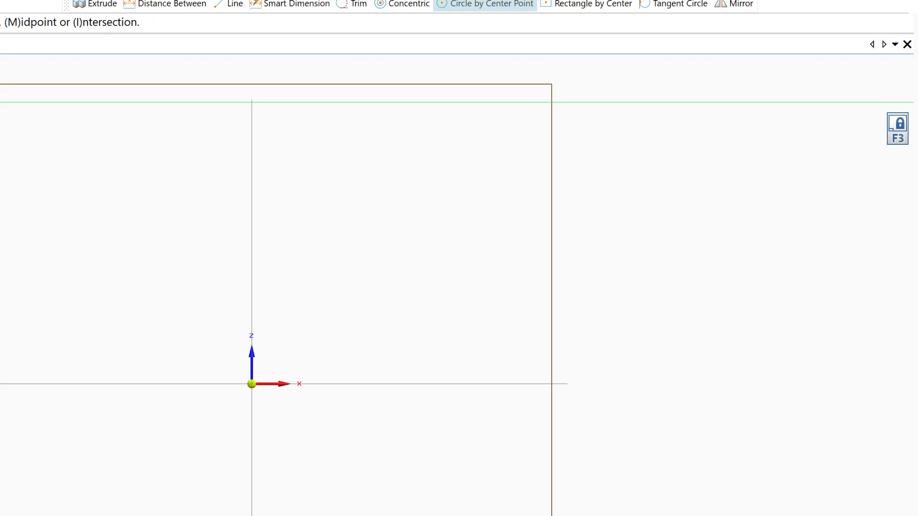
click(149, 146)
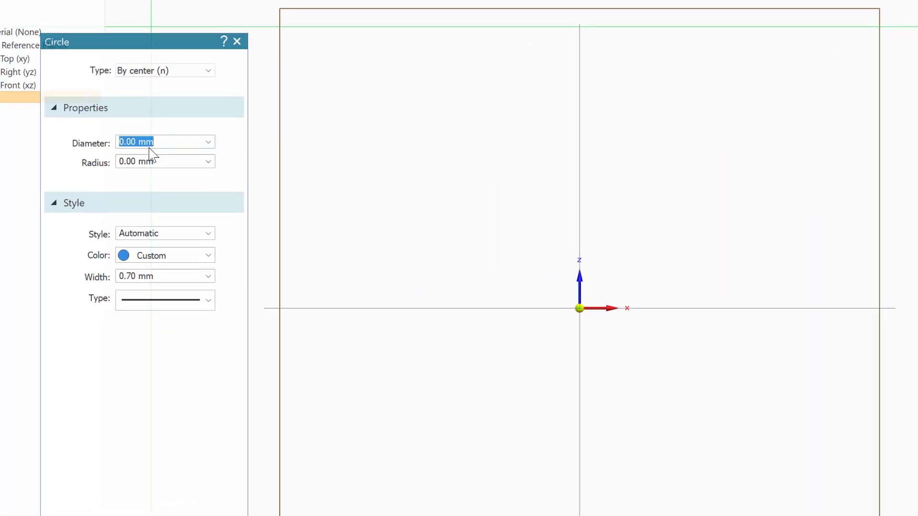
text(50)
key(Return)
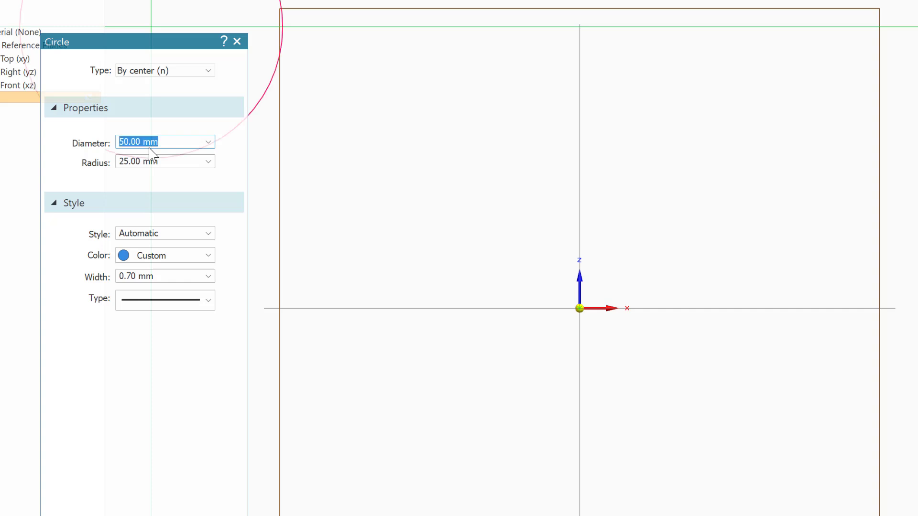
click(579, 309)
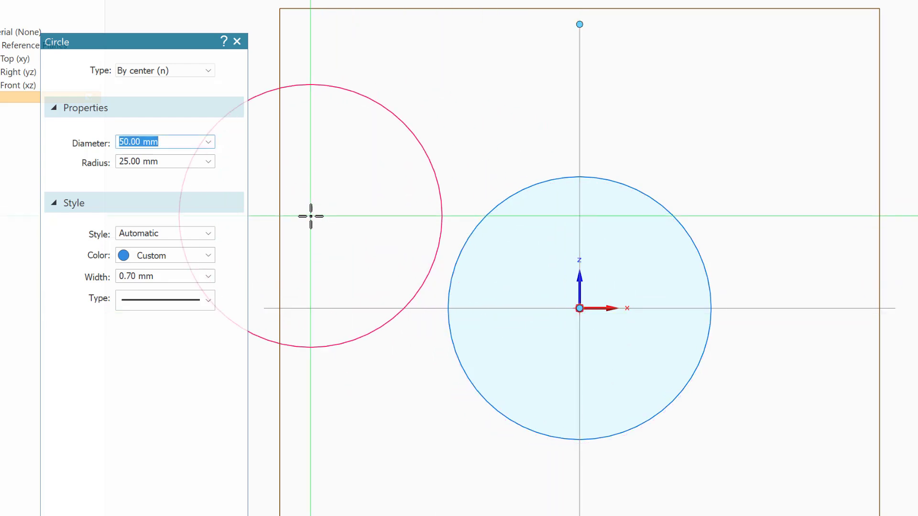
Draw a 35 mm diameter circle centred on the origin and apply a concentric relationship between it and the outer circle
text(35)
key(Return)
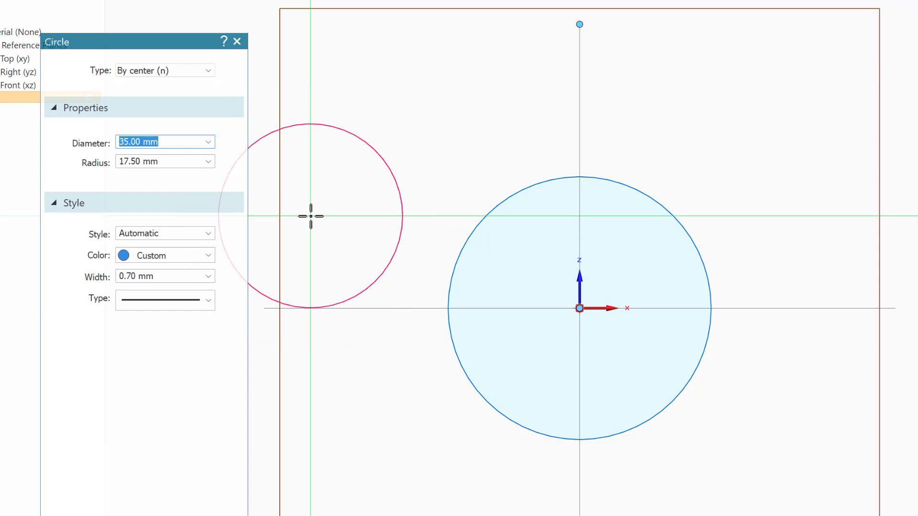
click(580, 309)
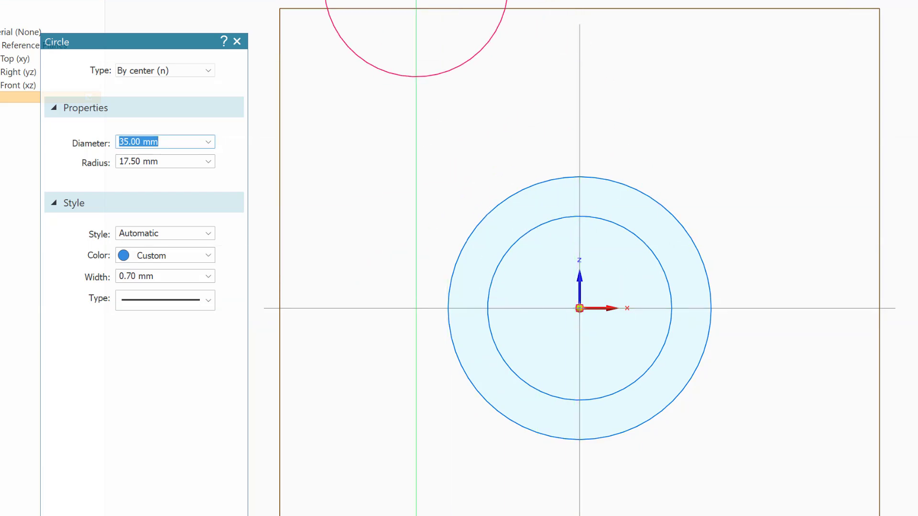
key(Escape)
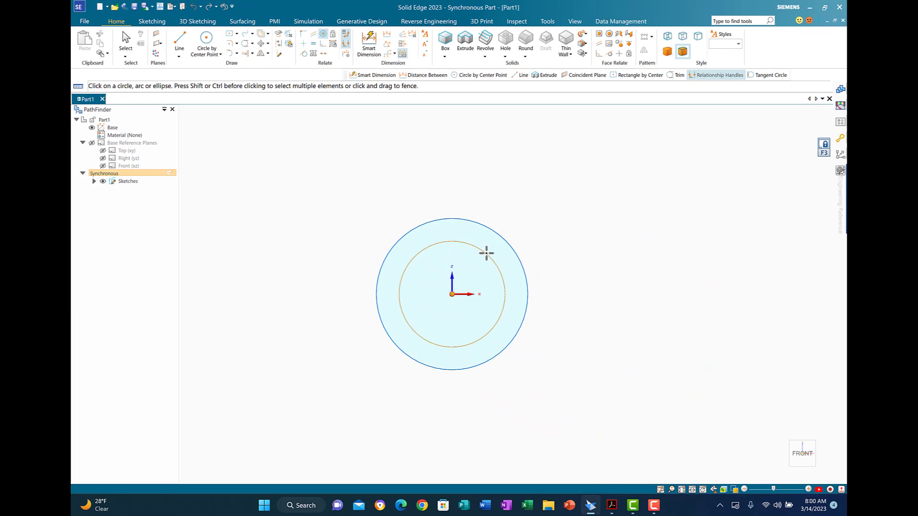
click(486, 253)
click(498, 231)
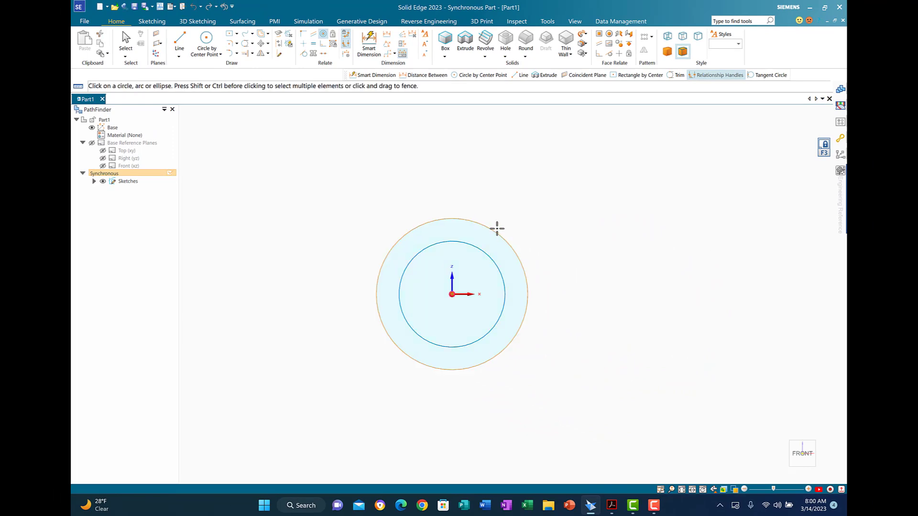
Extrude the ring region between the two circles symmetrically to a total length of 100 mm
click(785, 475)
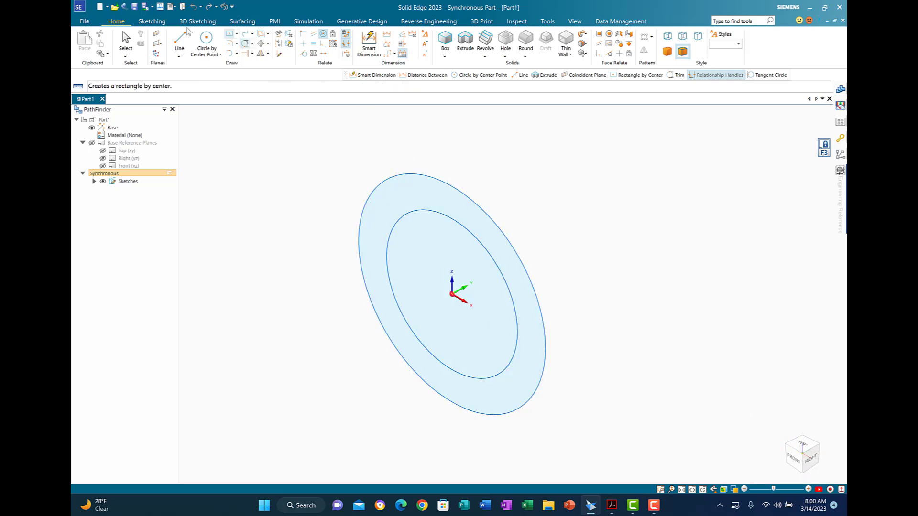
click(125, 40)
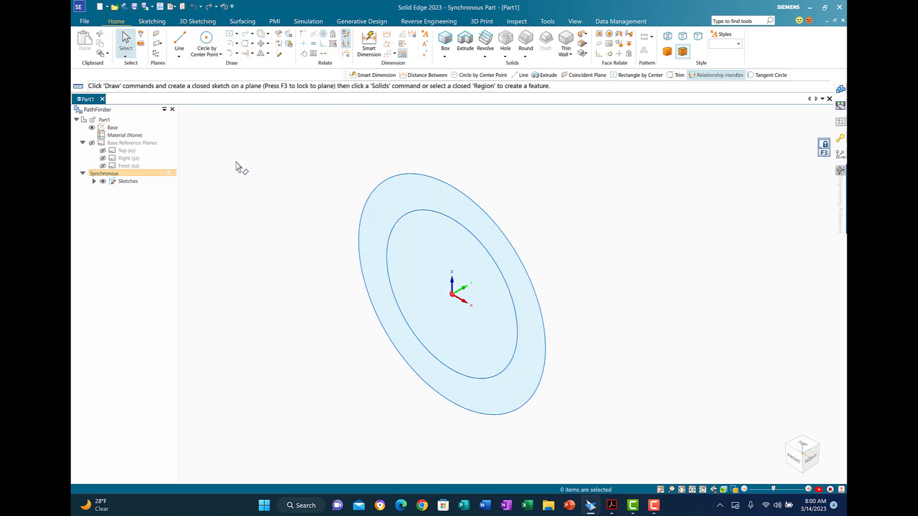
click(379, 214)
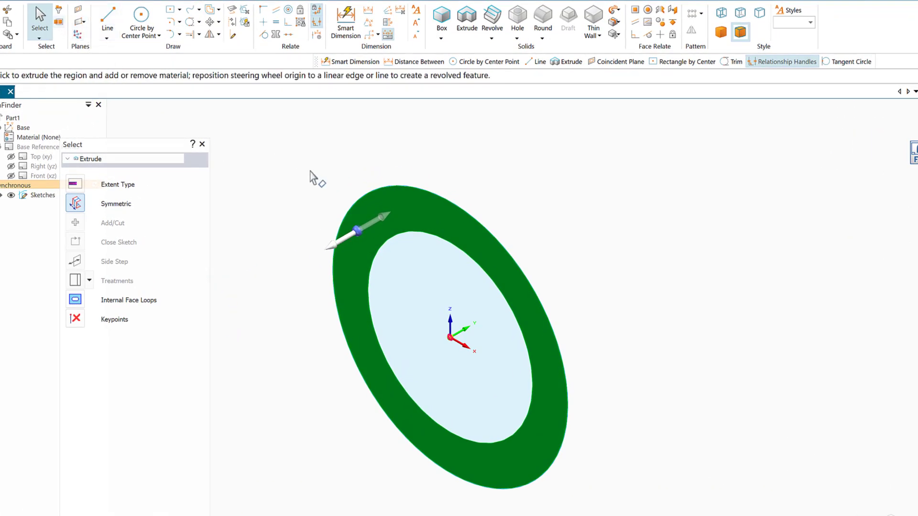
click(333, 242)
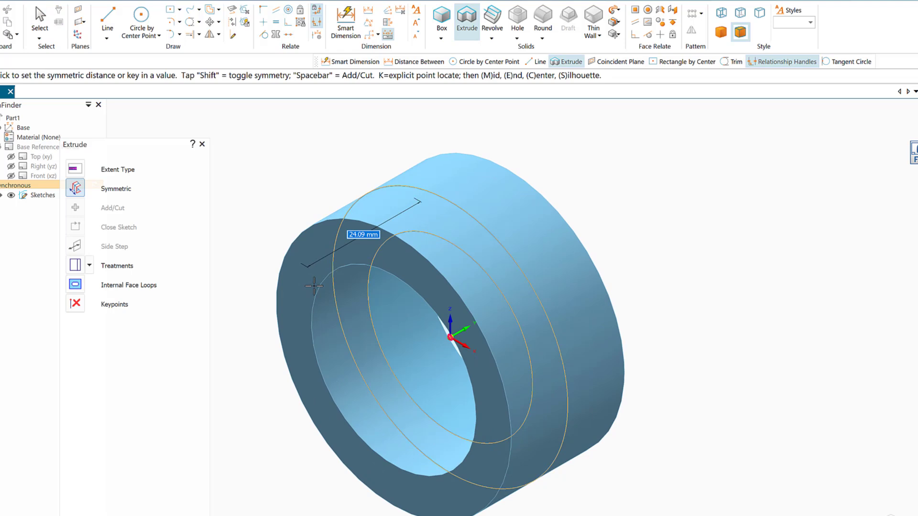
text(100)
key(Return)
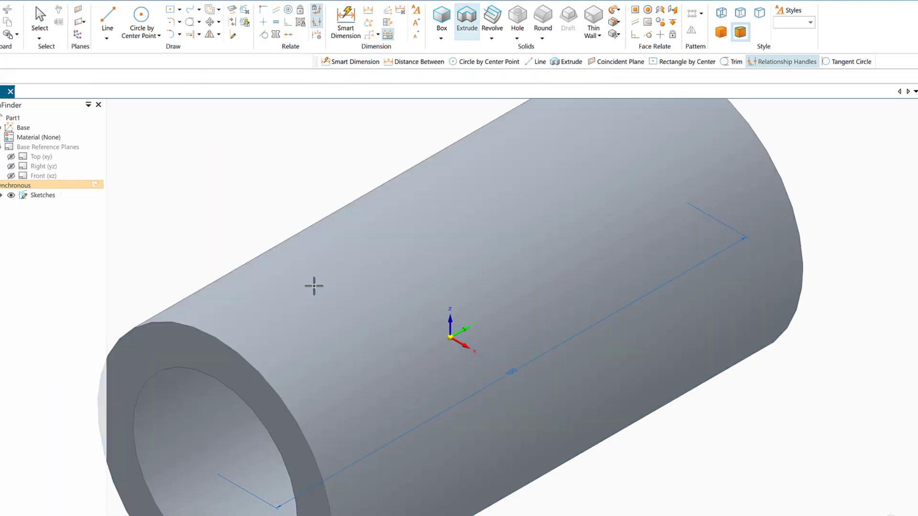
scroll(489, 359, down, 5)
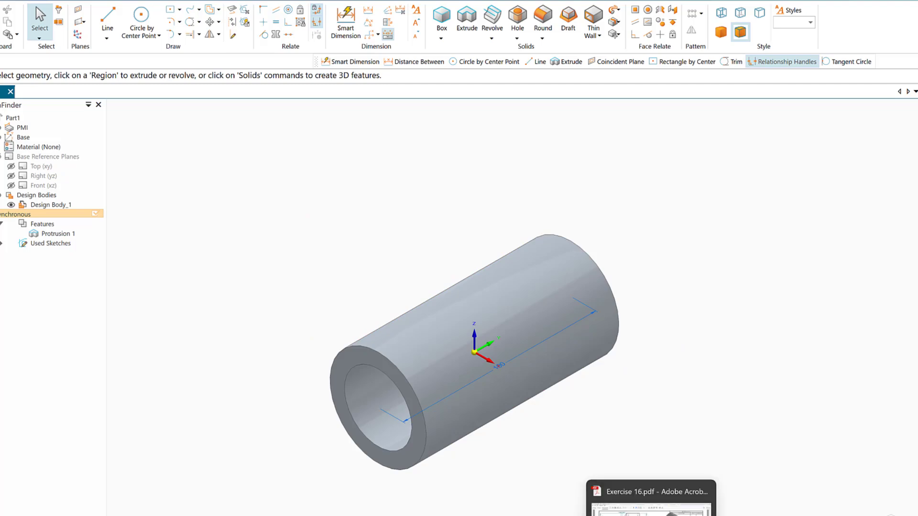
Check the Exercise 16 drawing, show the Front (xz) base plane and create a coincident reference plane on it
click(651, 513)
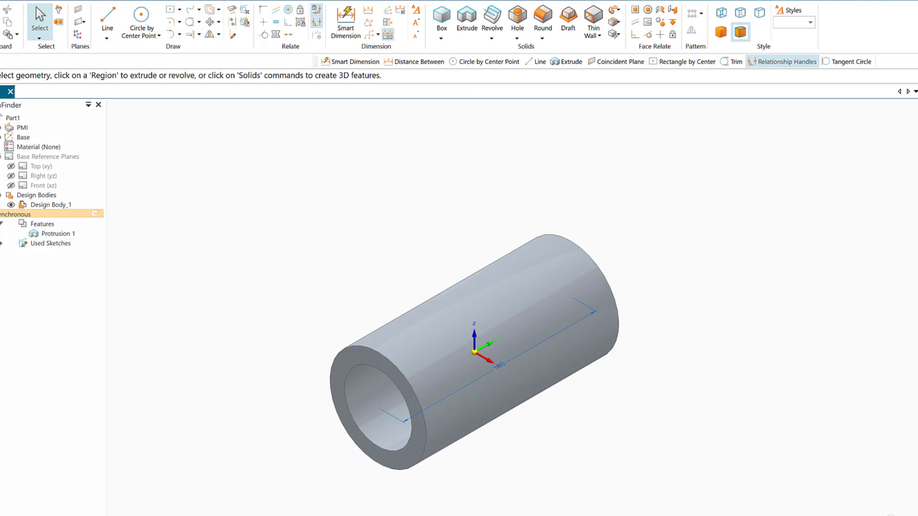
click(11, 186)
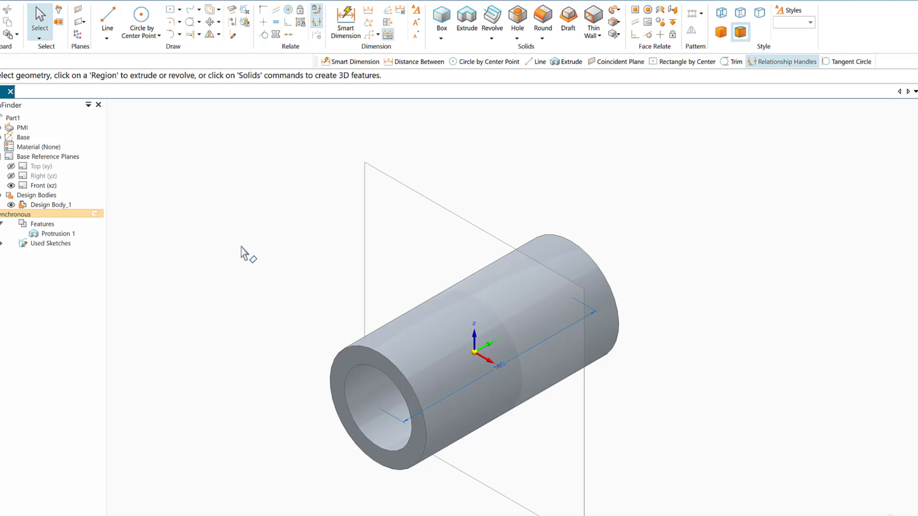
click(79, 10)
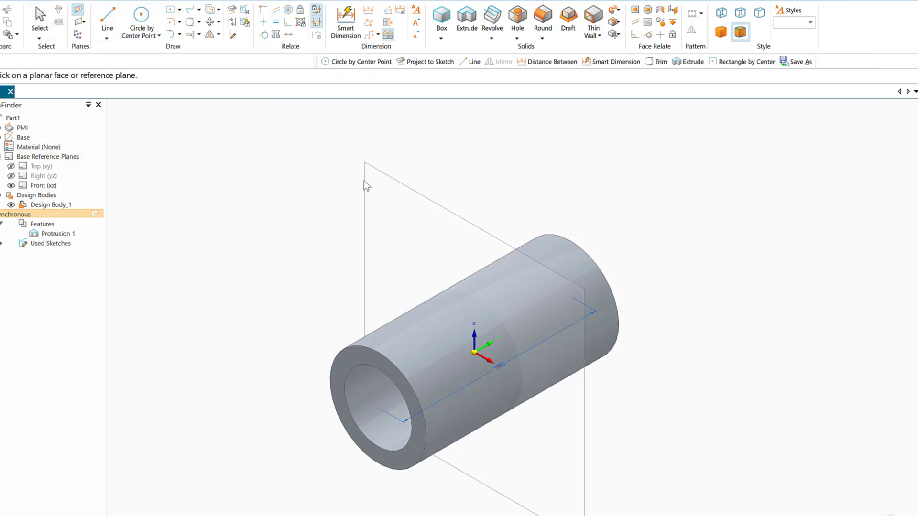
click(462, 223)
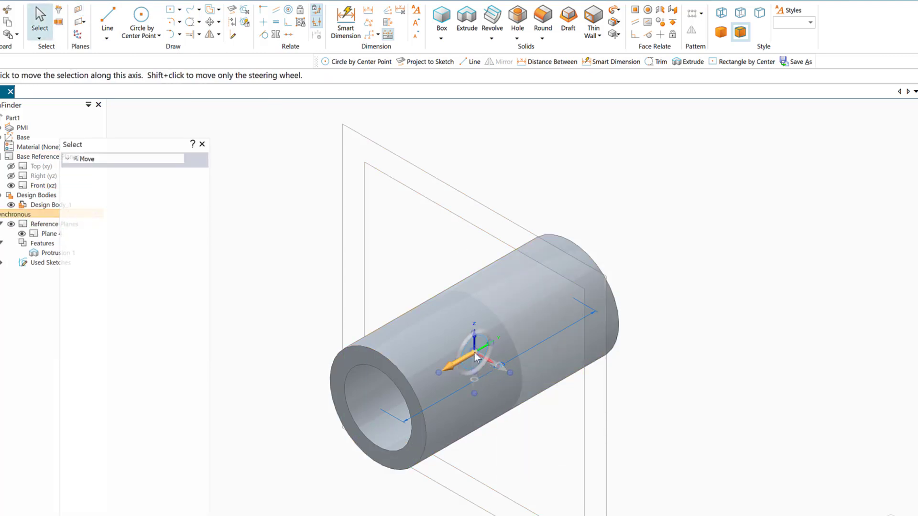
Move the new reference plane 40 mm along the tube axis toward the tube's front end and hide the Front (xz) plane
click(454, 369)
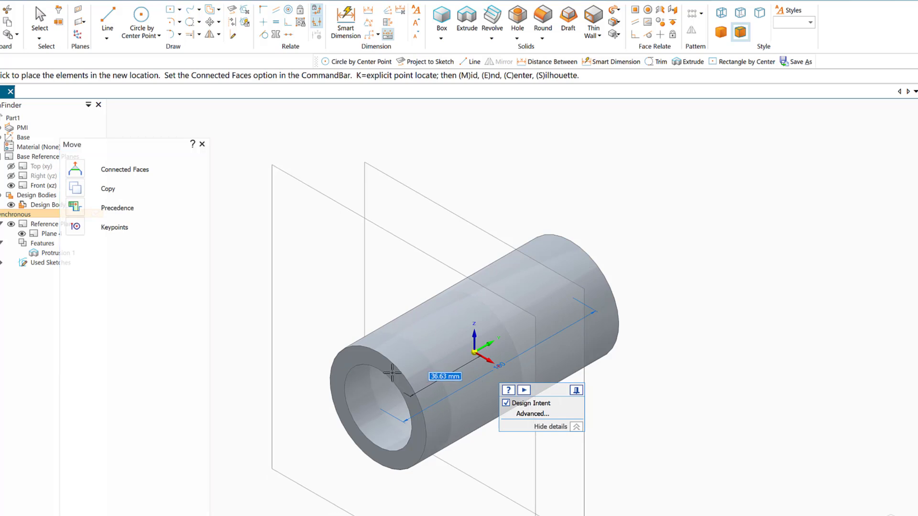
text(40)
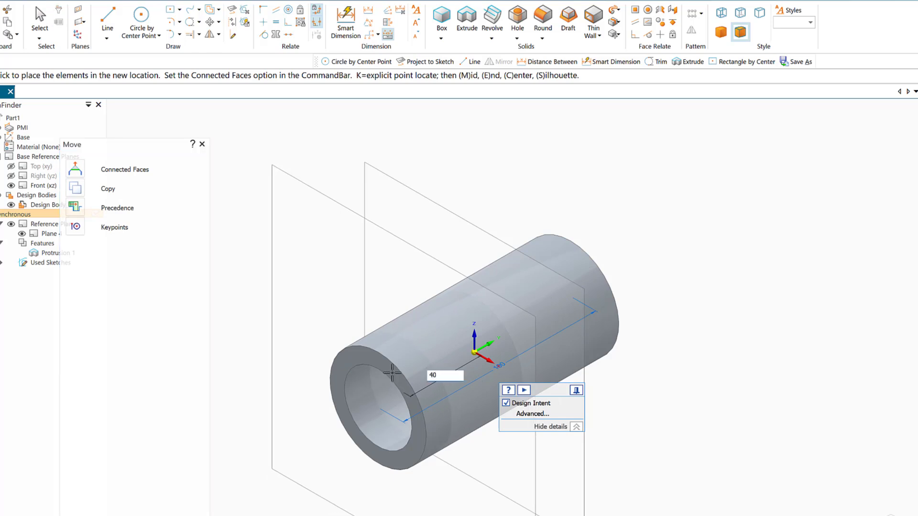
key(Return)
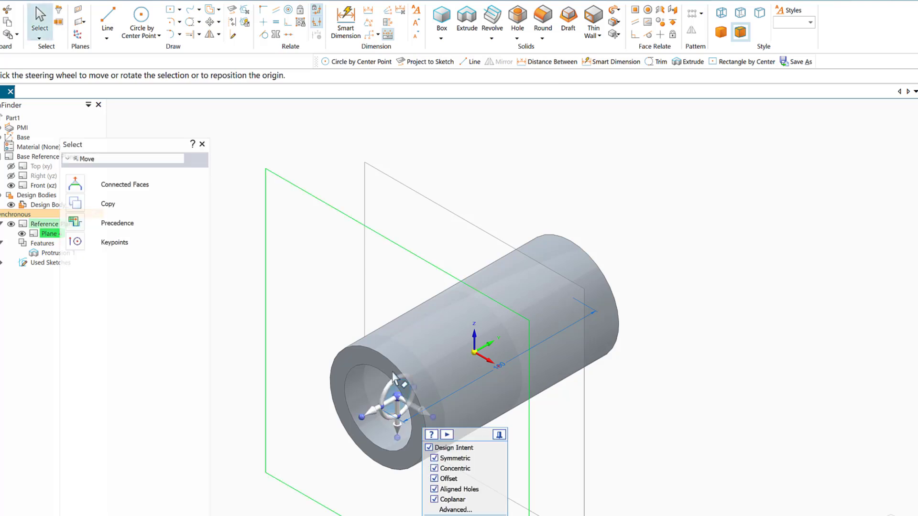
mouse_move(723, 400)
middle_down()
mouse_move(672, 364)
mouse_move(721, 395)
mouse_move(726, 387)
middle_up()
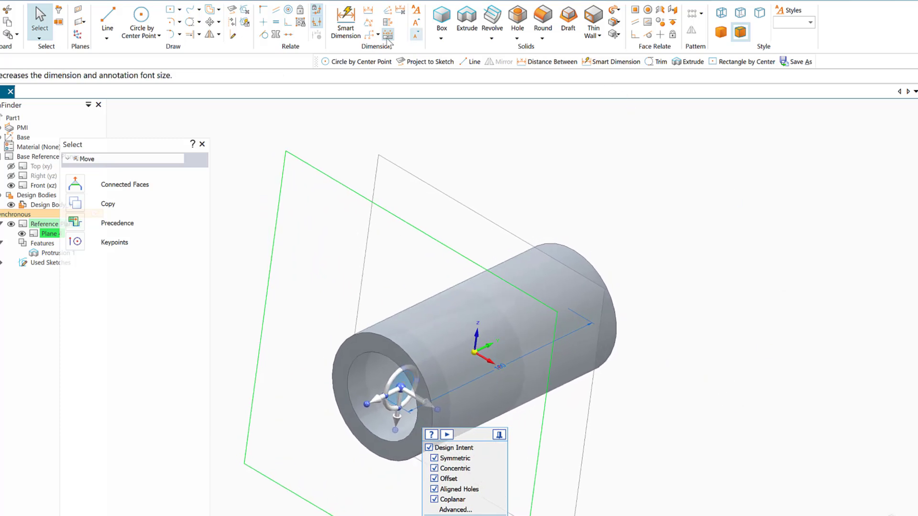
click(11, 186)
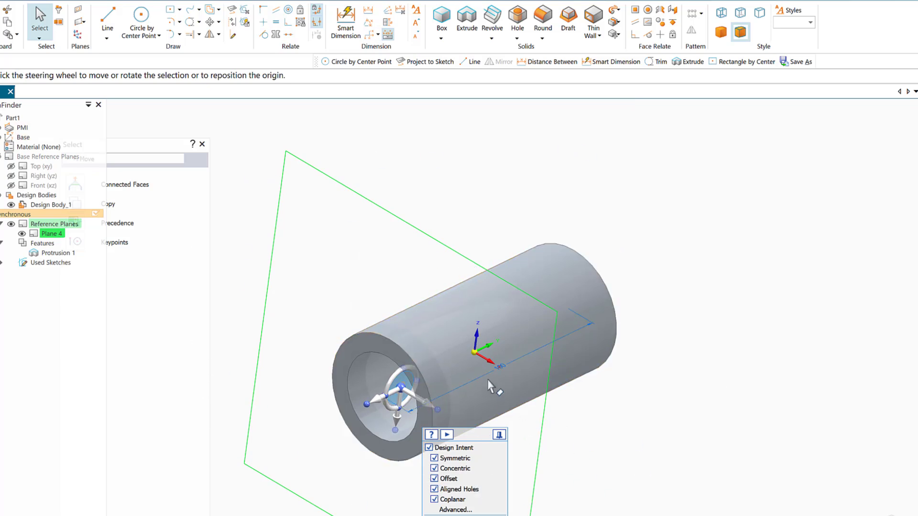
Draw a 50 mm diameter circle centred on the tube axis, locked to the offset reference plane
click(141, 16)
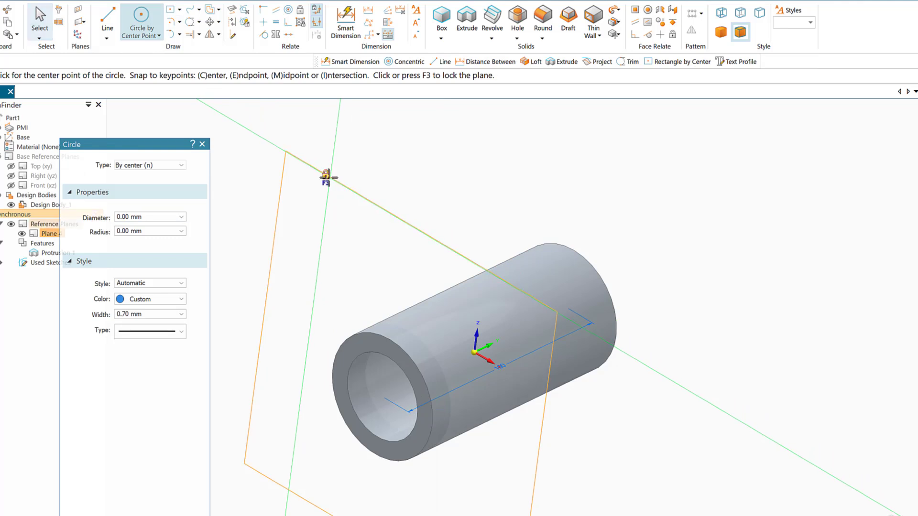
click(326, 176)
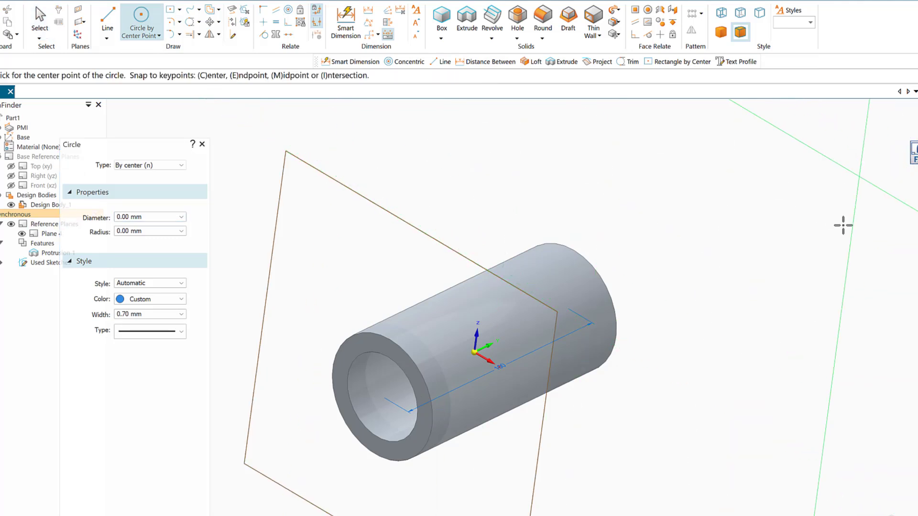
key(ctrl+h)
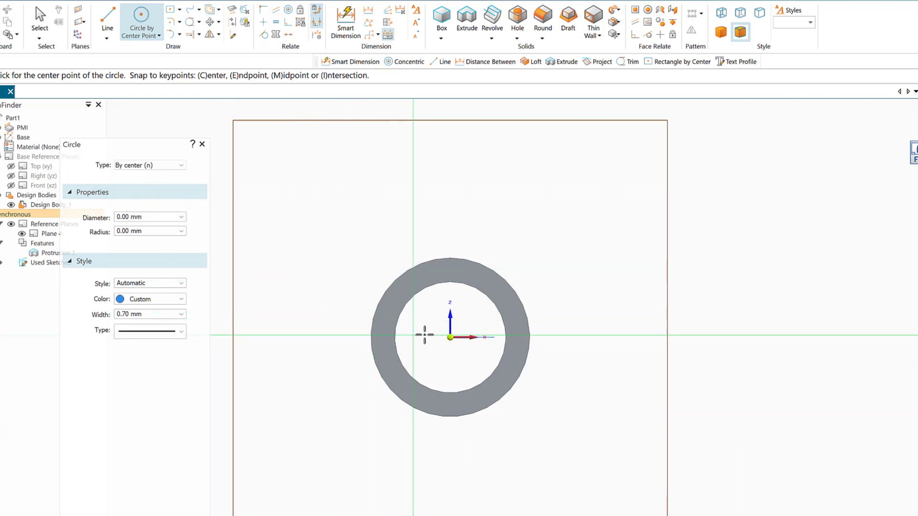
click(450, 337)
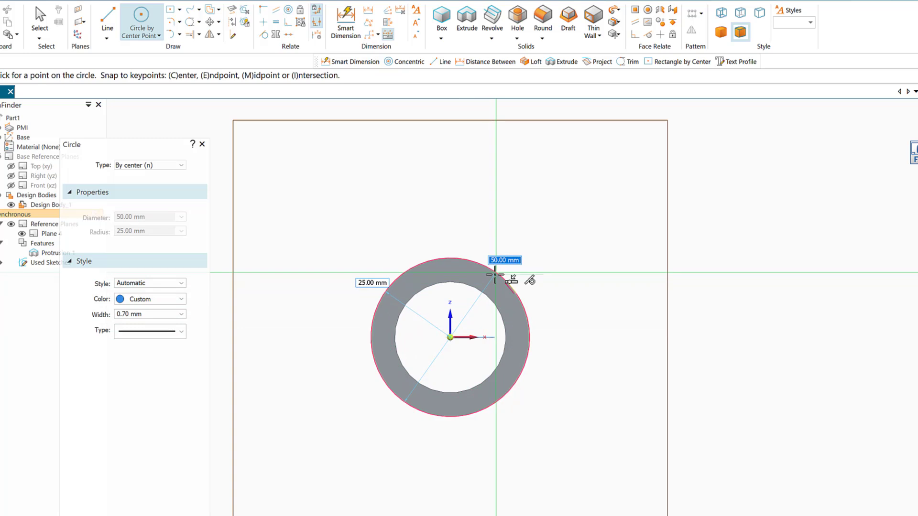
text(50)
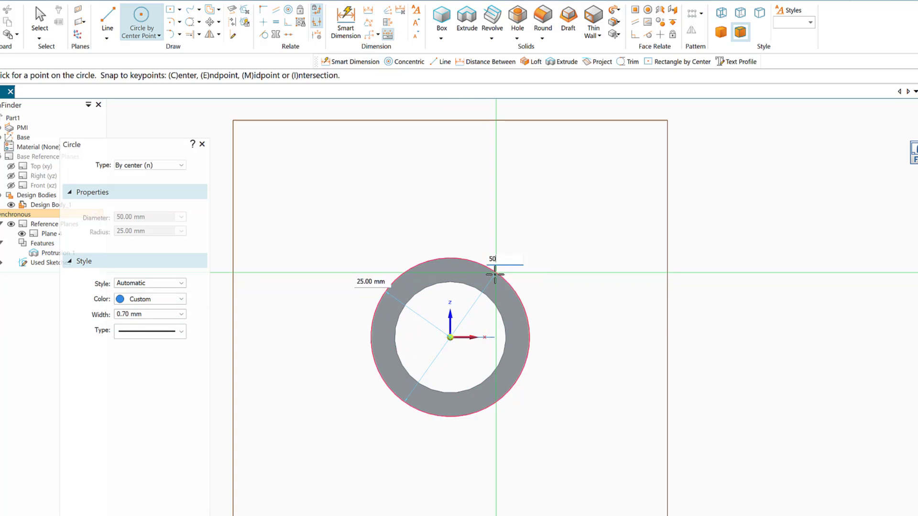
key(Return)
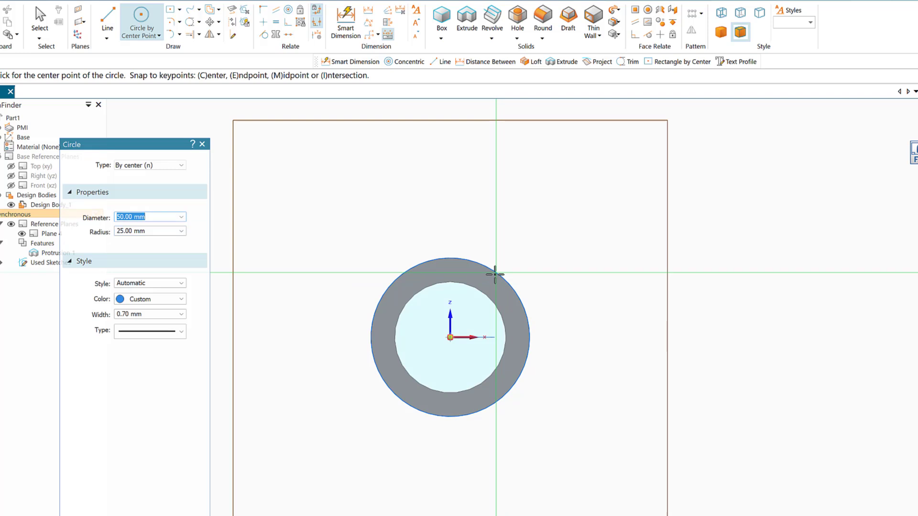
Draw 30 mm and 15 mm diameter circles beside the tube, level with its centre, and make them concentric
click(181, 218)
click(141, 235)
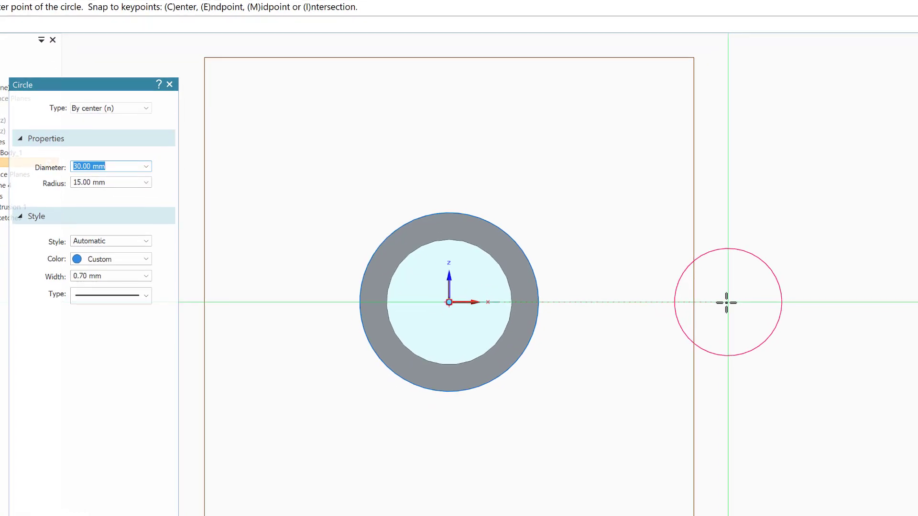
click(725, 302)
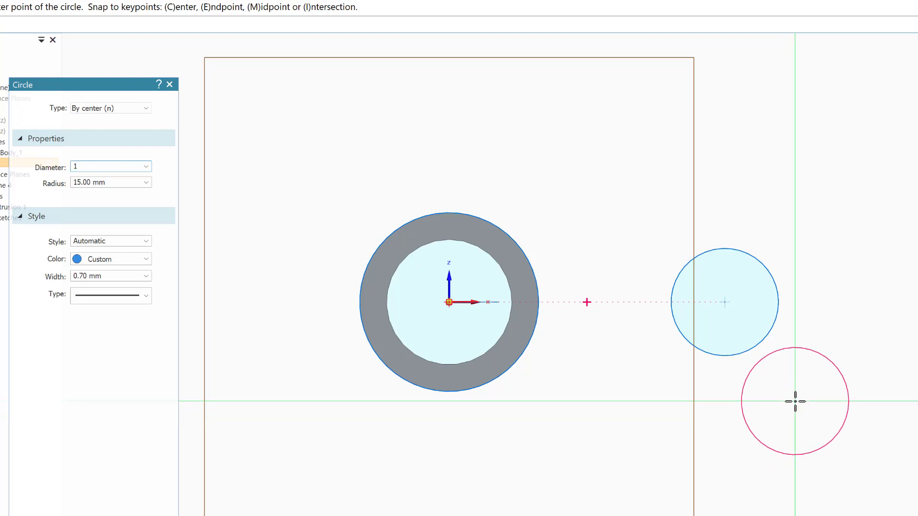
key(Return)
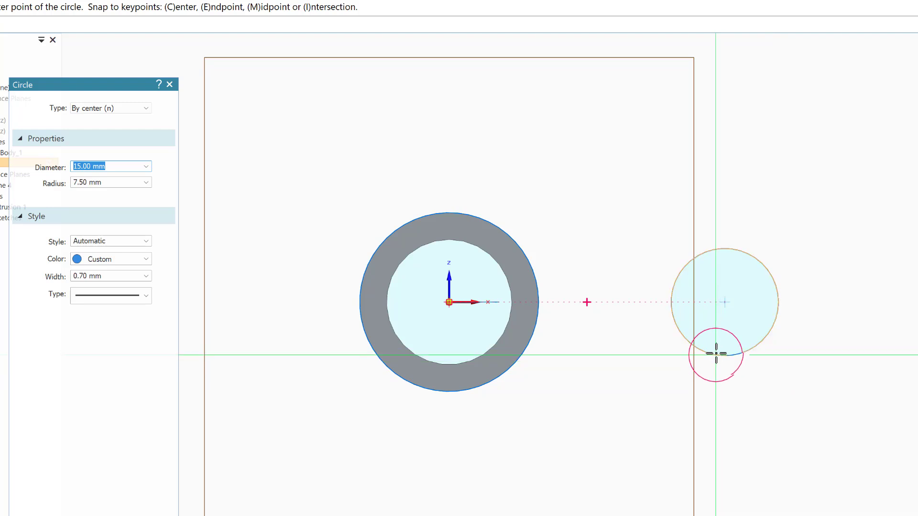
click(724, 302)
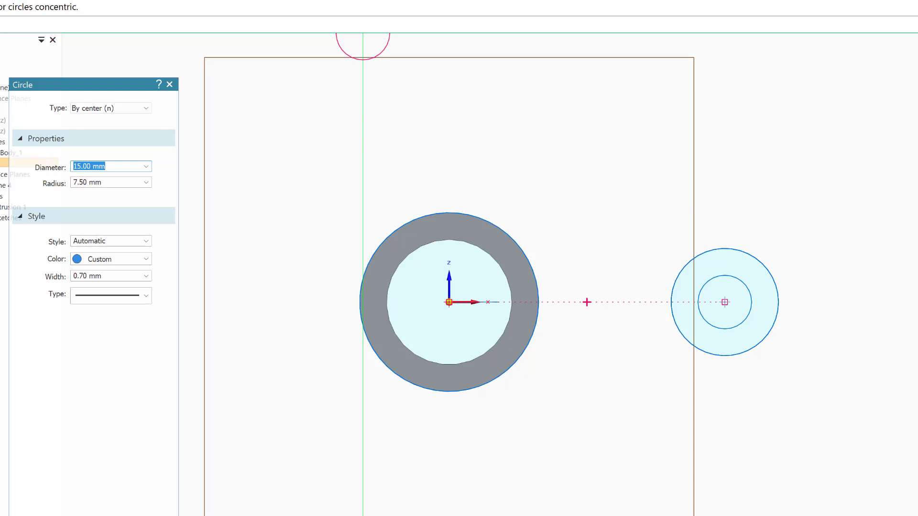
key(Escape)
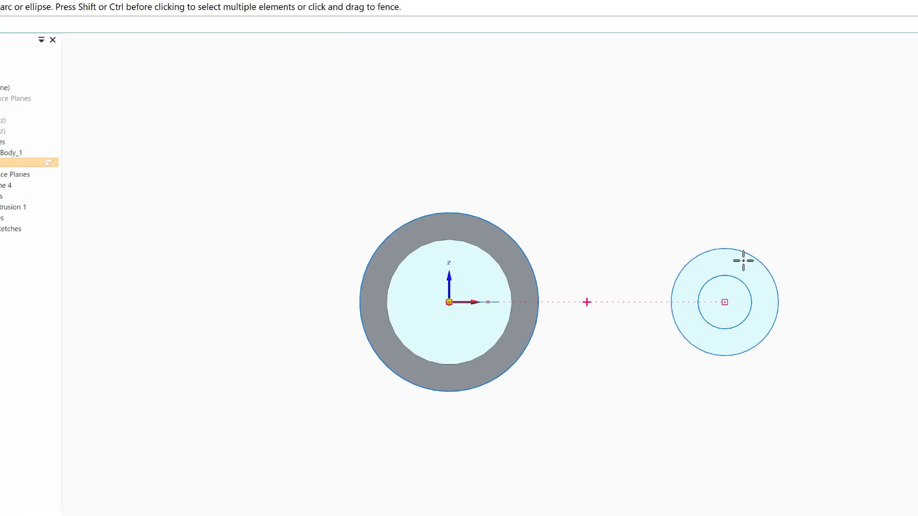
click(745, 252)
Add diameter dimensions to the outer and inner circles of the side lug
click(331, 18)
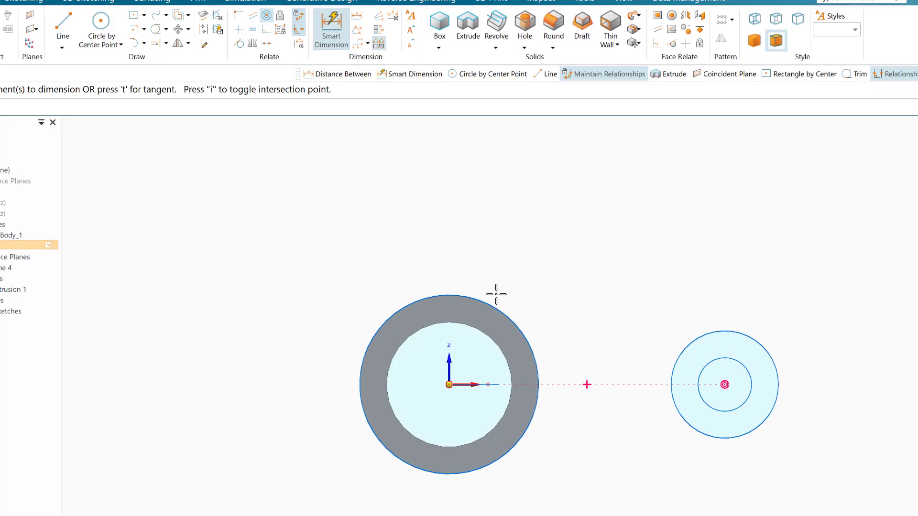
click(757, 340)
click(816, 286)
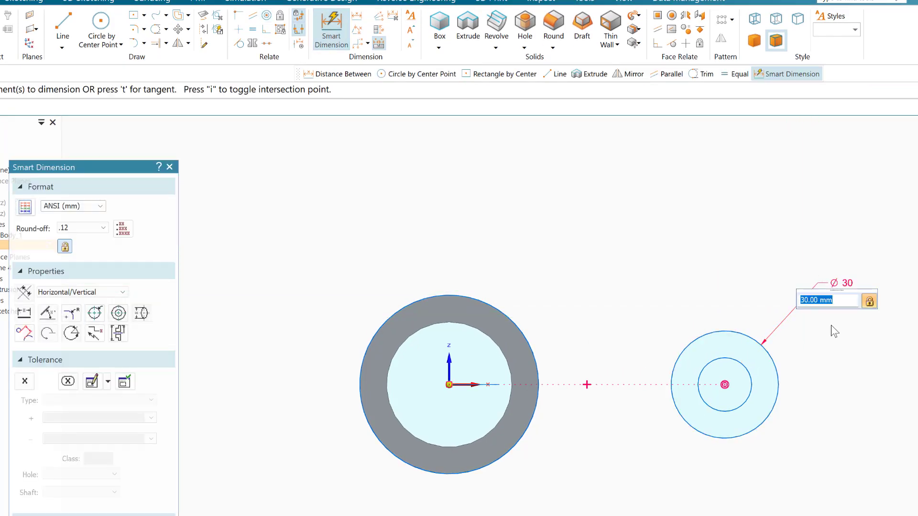
click(748, 403)
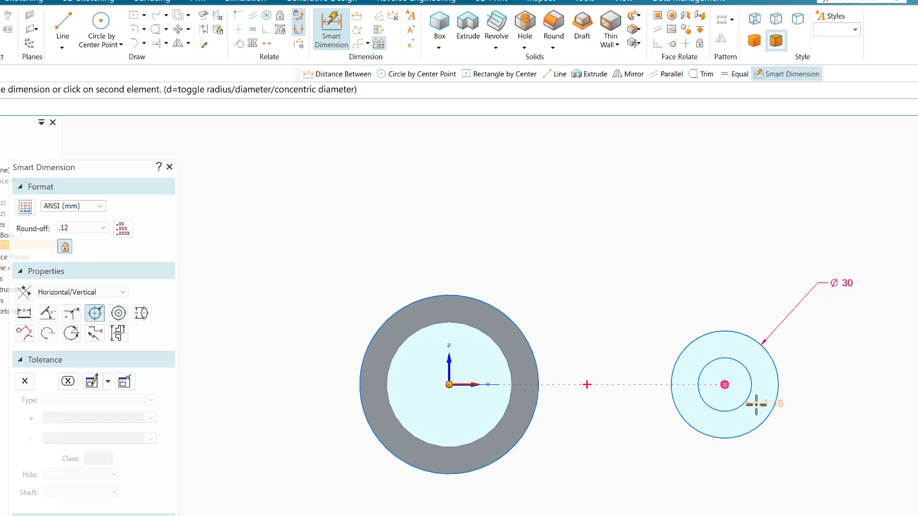
click(827, 469)
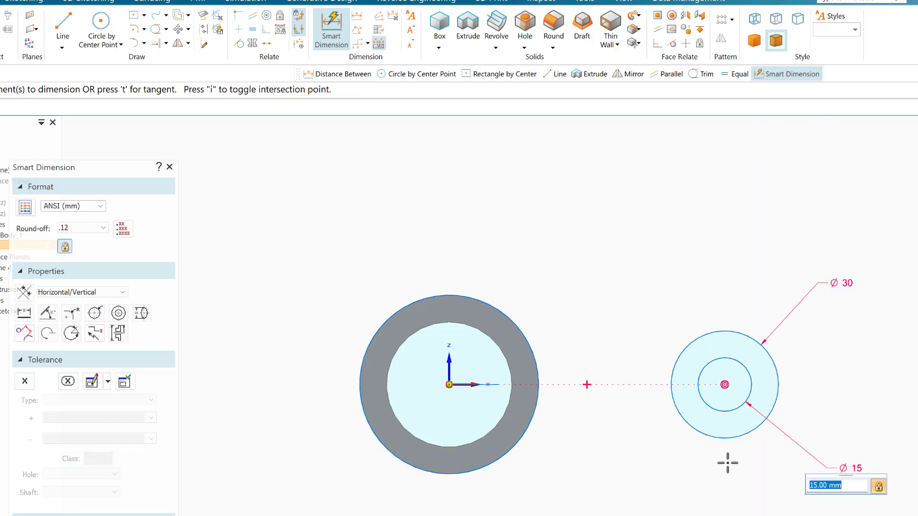
Add diameter dimensions to the tube's outer sketch circle and to its bore
click(467, 297)
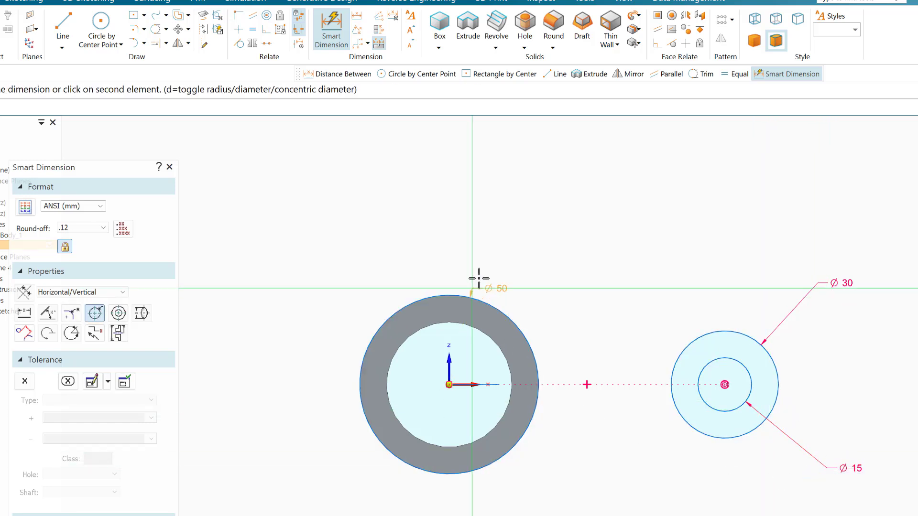
click(508, 220)
key(Return)
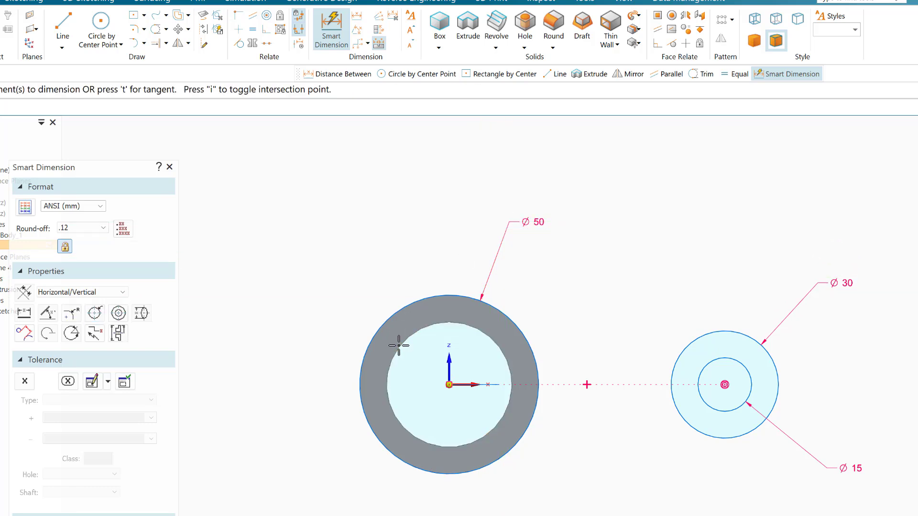
click(399, 345)
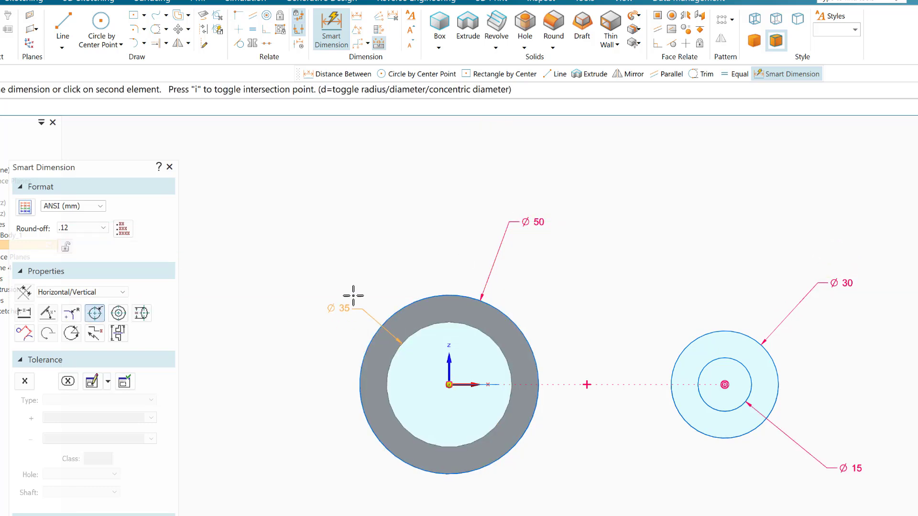
click(322, 214)
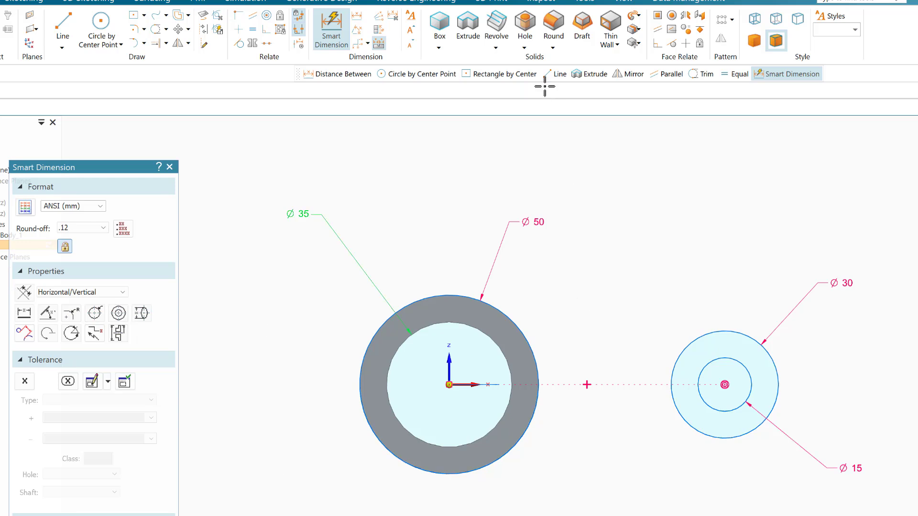
Dimension the horizontal distance between the lug circles' centre and the tube's centre and set it to 65 mm
click(358, 16)
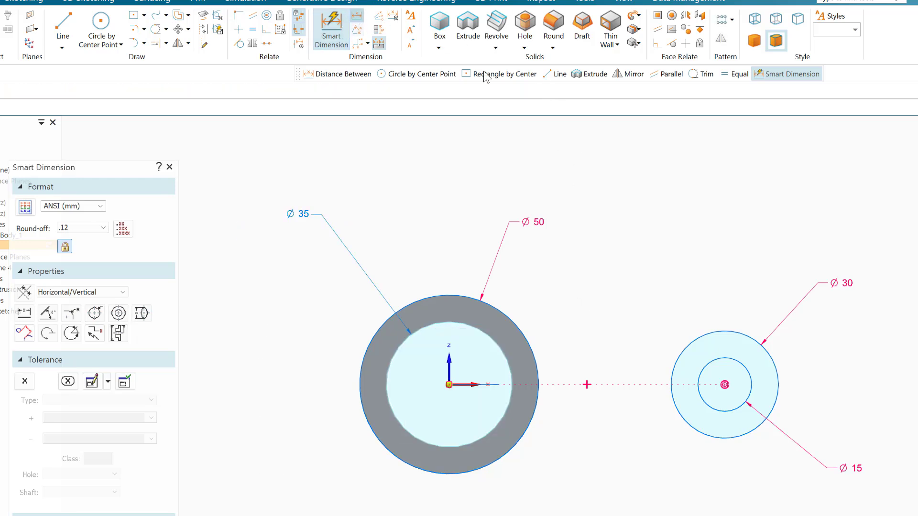
click(356, 15)
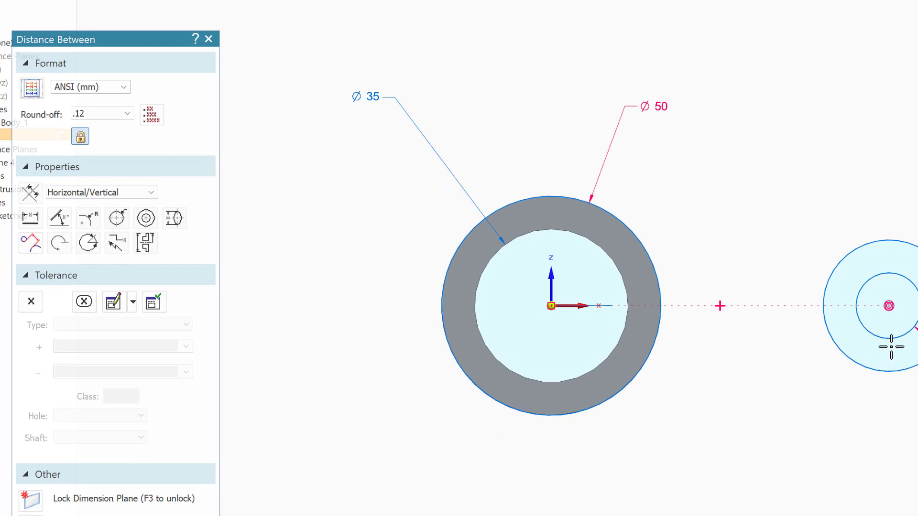
click(894, 370)
click(552, 415)
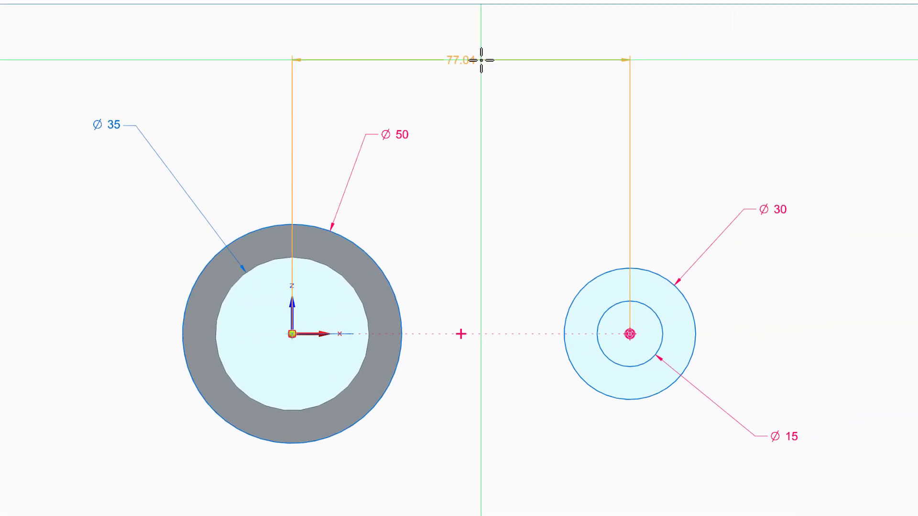
click(481, 60)
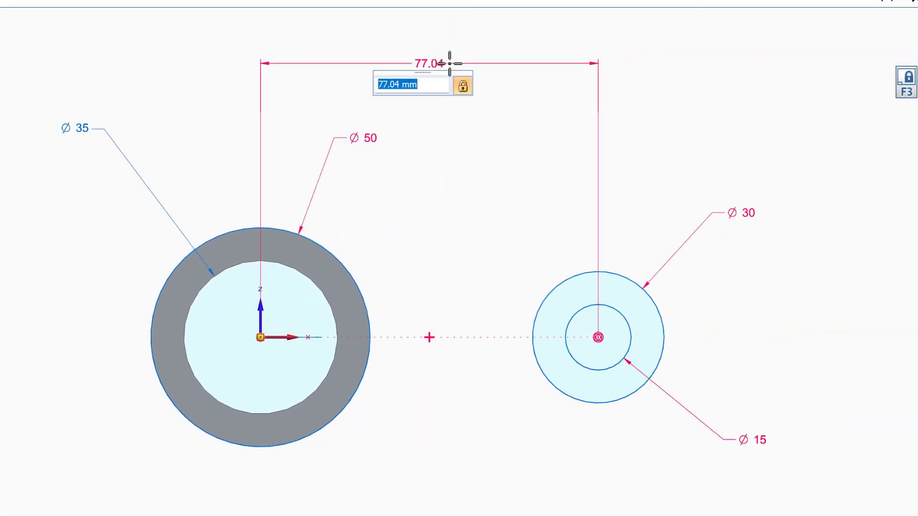
key(BackSpace)
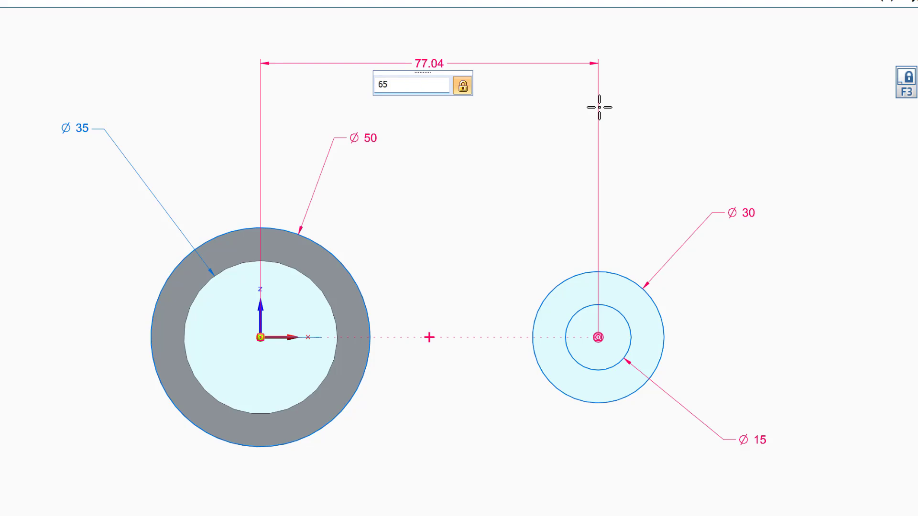
key(Return)
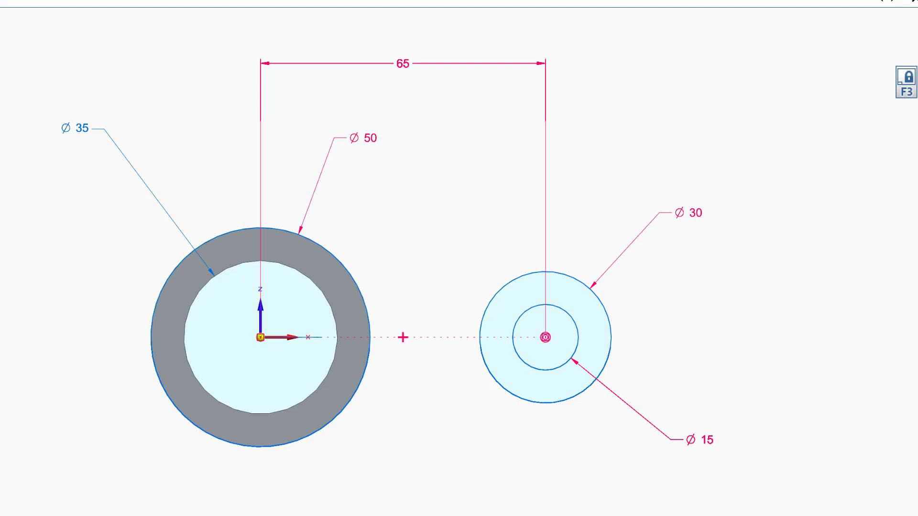
Draw a line tangent to the upper sides of the 30 mm lug circle and the 50 mm tube circle
click(598, 306)
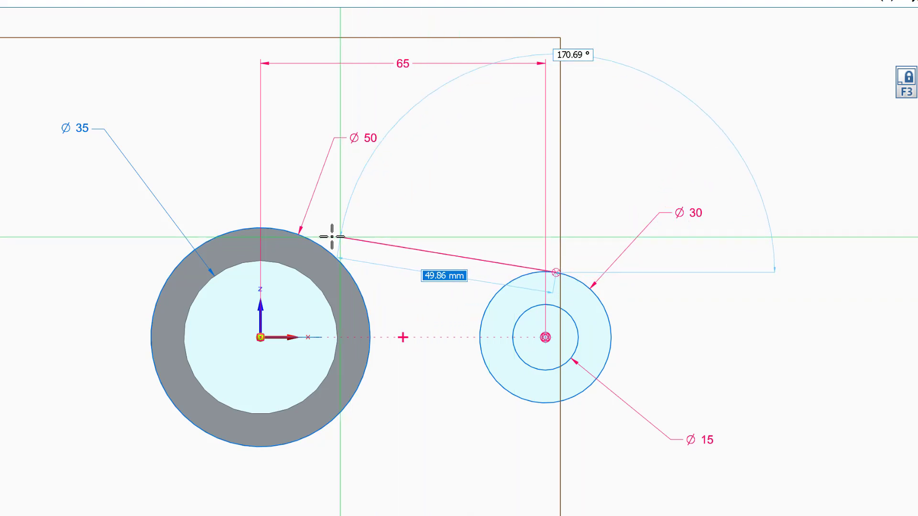
click(265, 224)
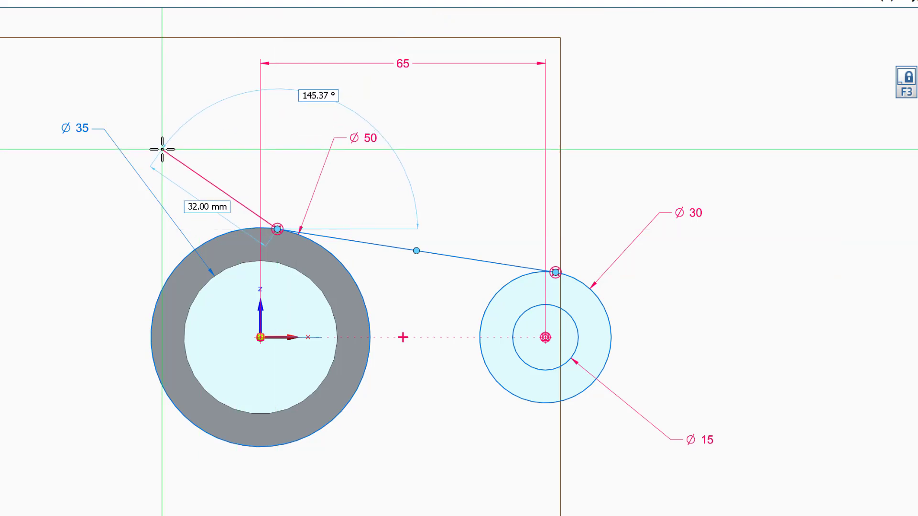
key(Escape)
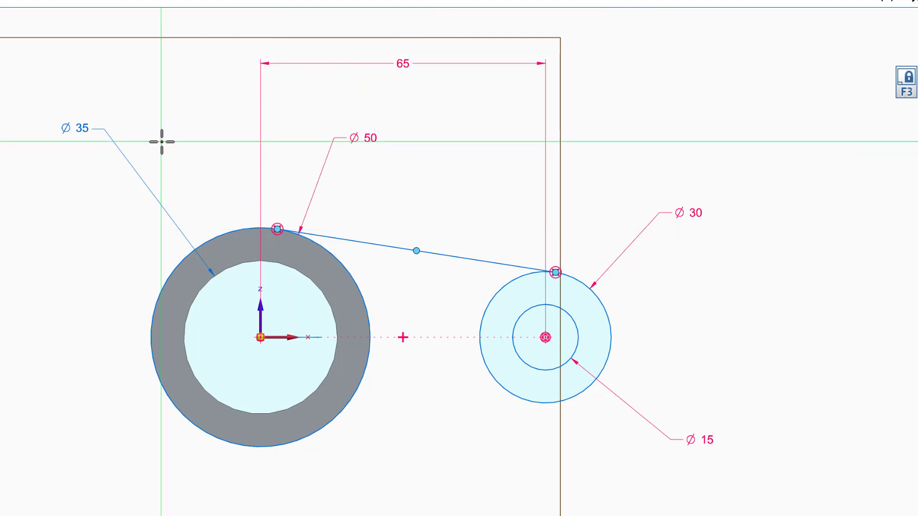
key(Escape)
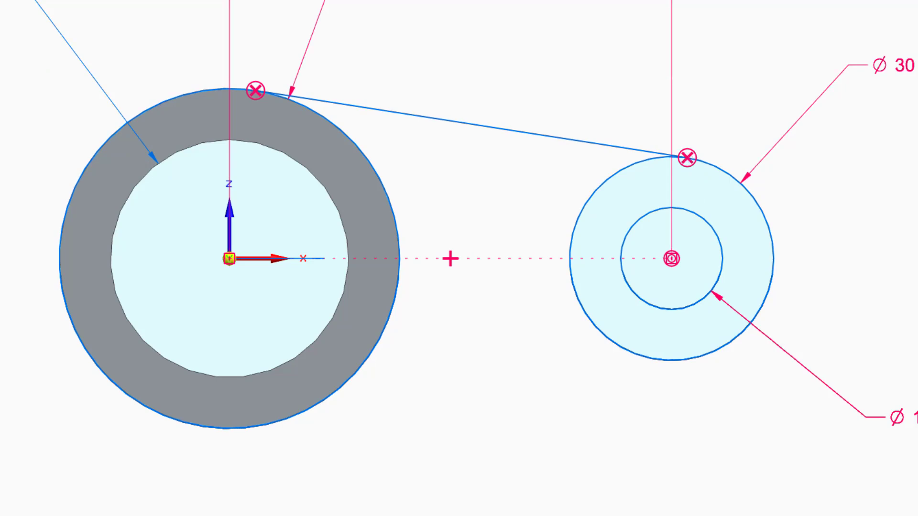
Draw a line tangent to the lower sides of both outer circles and trim the 50 mm circle to the arc between the tangent lines
key(l)
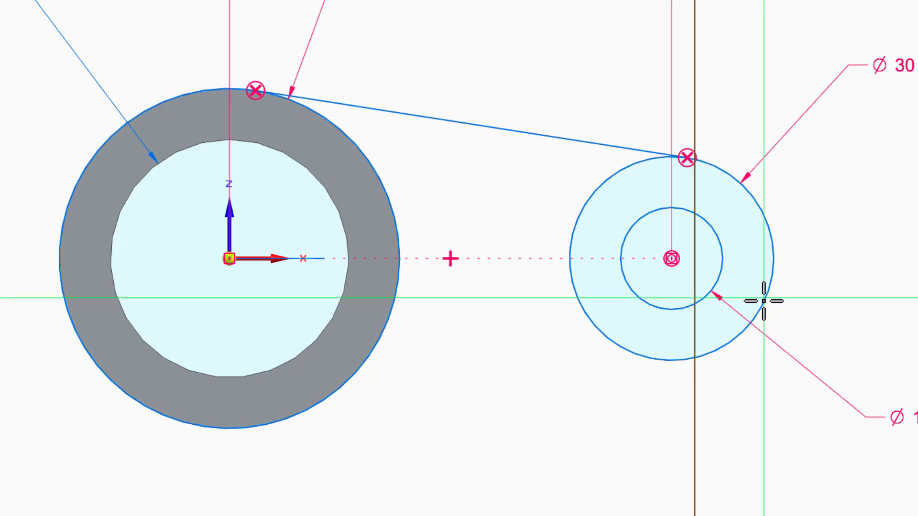
click(689, 361)
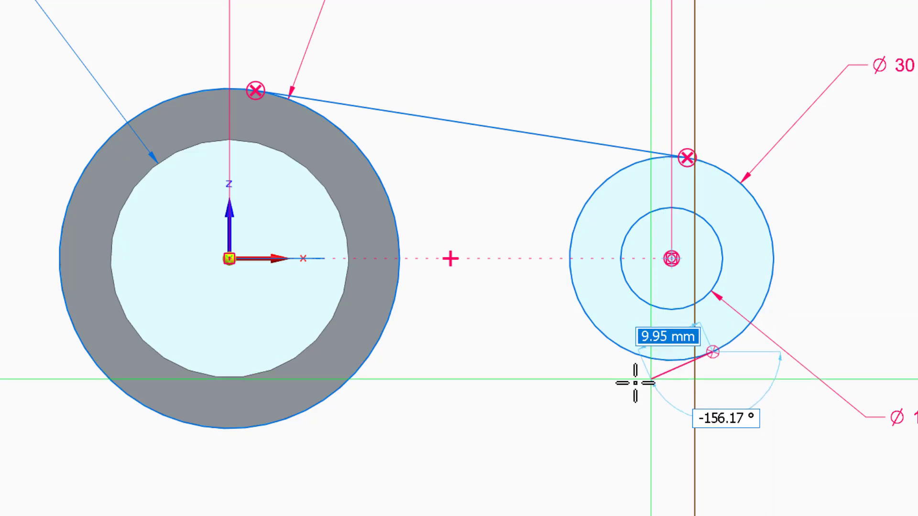
click(257, 426)
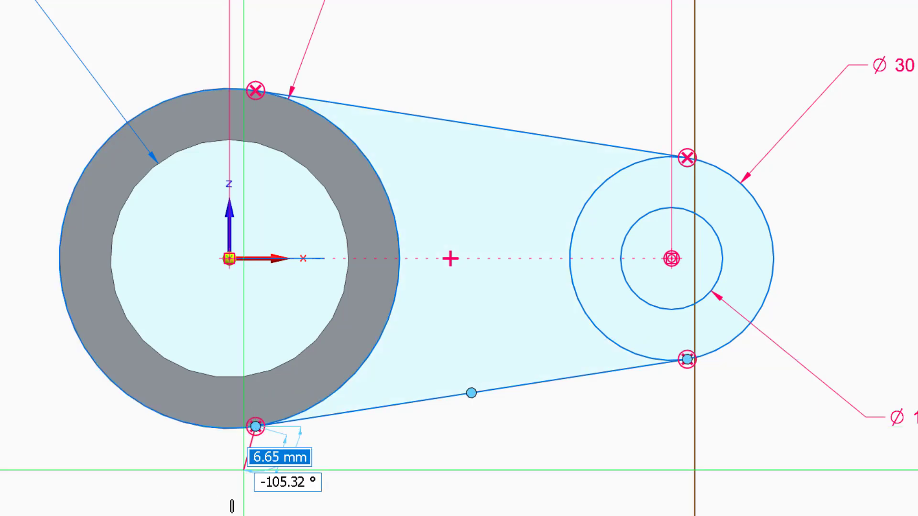
key(Escape)
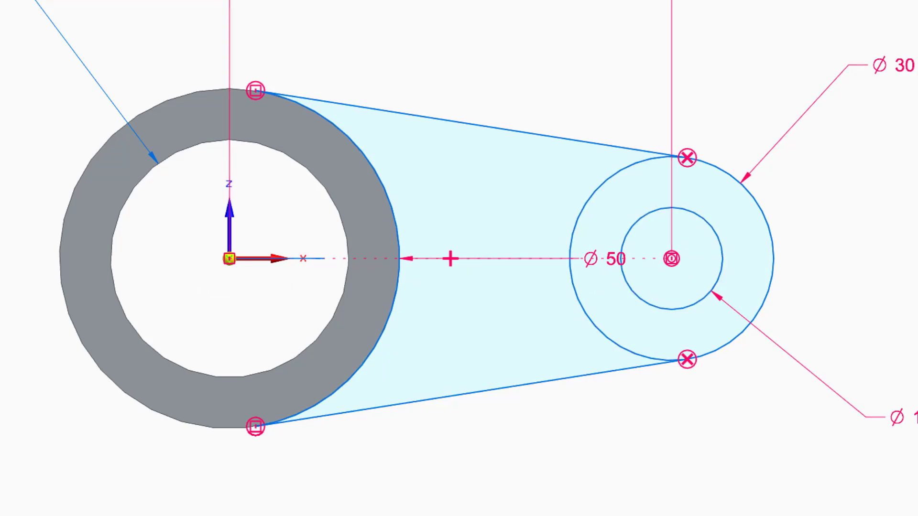
Extrude the ring between the 30 mm and 15 mm lug circles symmetrically to a total length of 16 mm
key(ctrl+i)
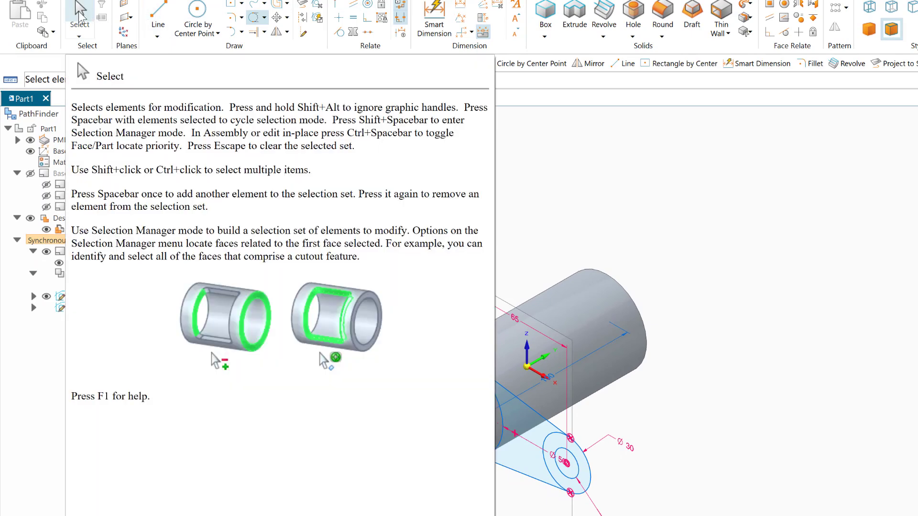
click(80, 19)
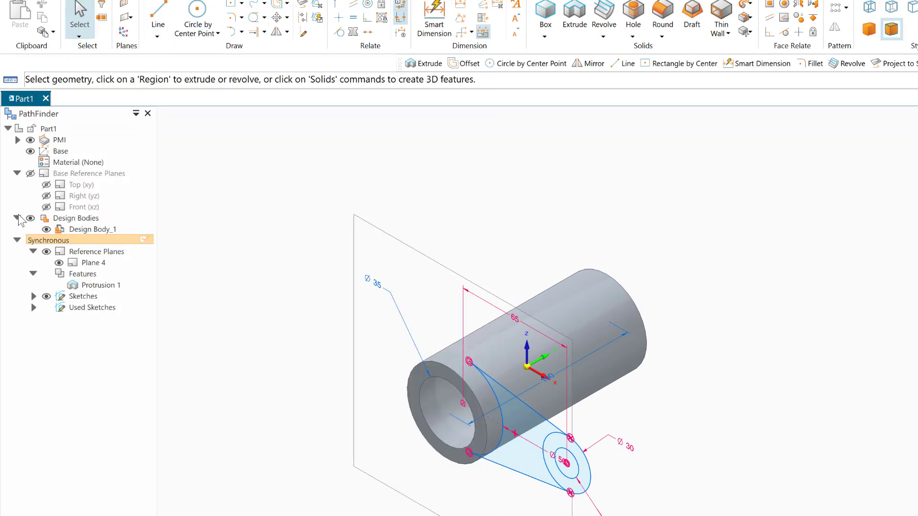
click(587, 484)
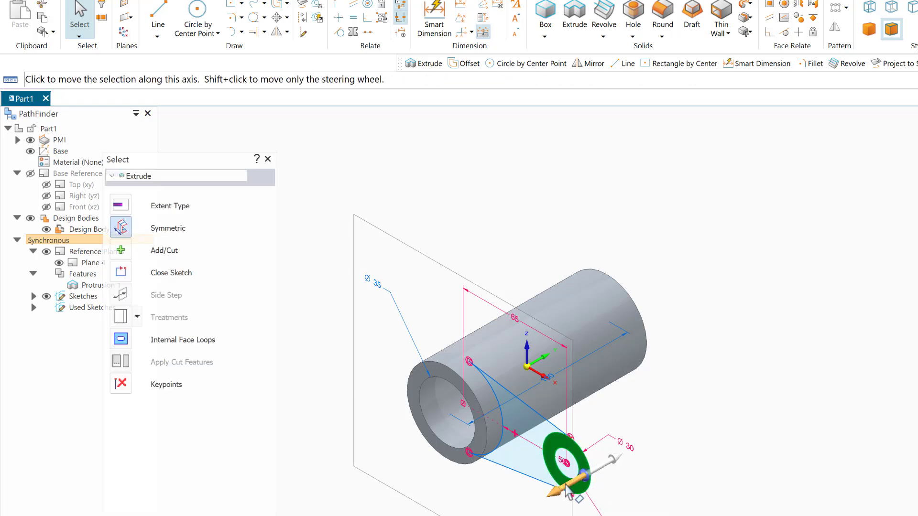
click(567, 491)
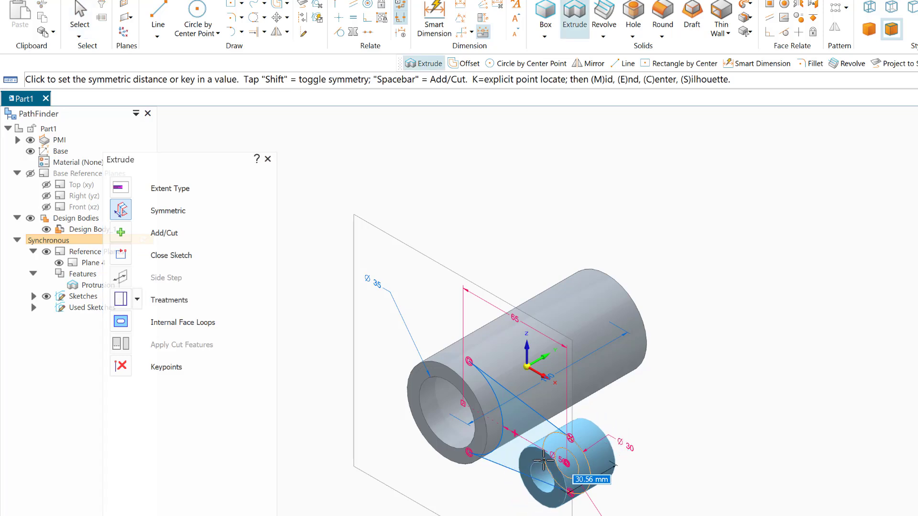
text(16)
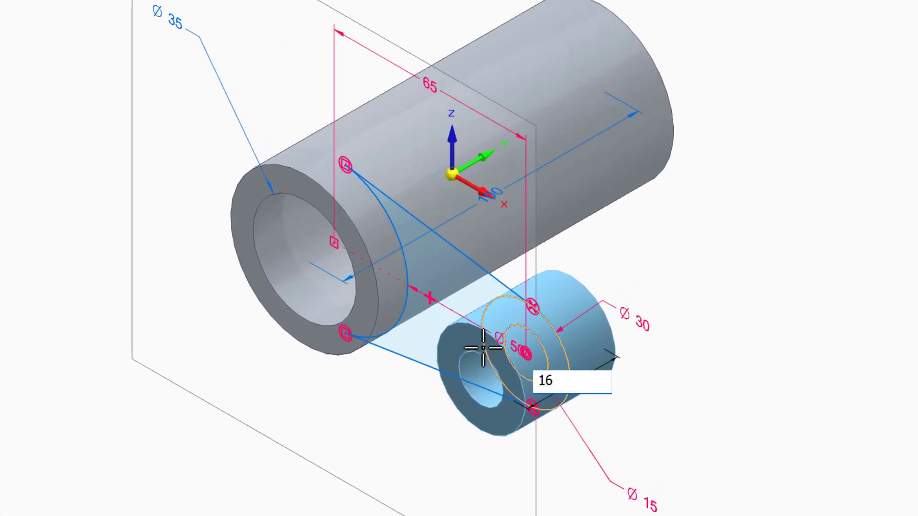
key(Return)
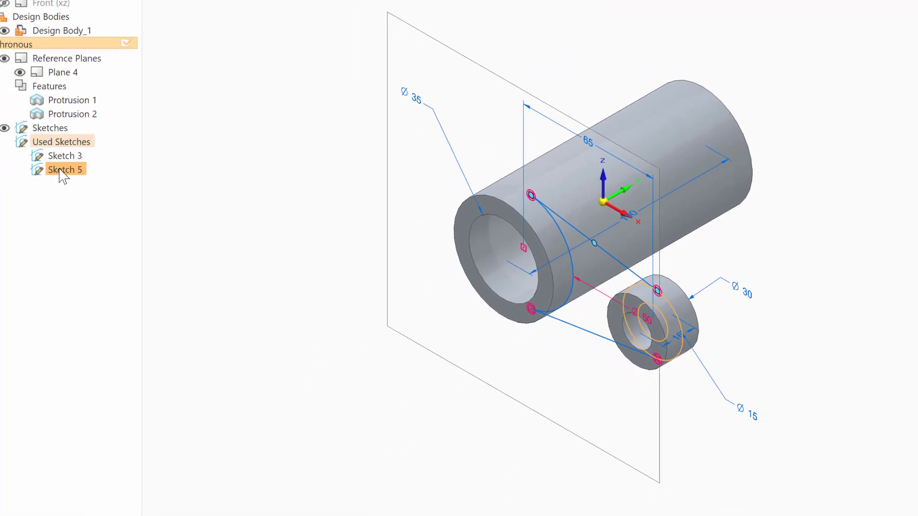
Restore the used sketch that contains the lug circles
right_click(57, 170)
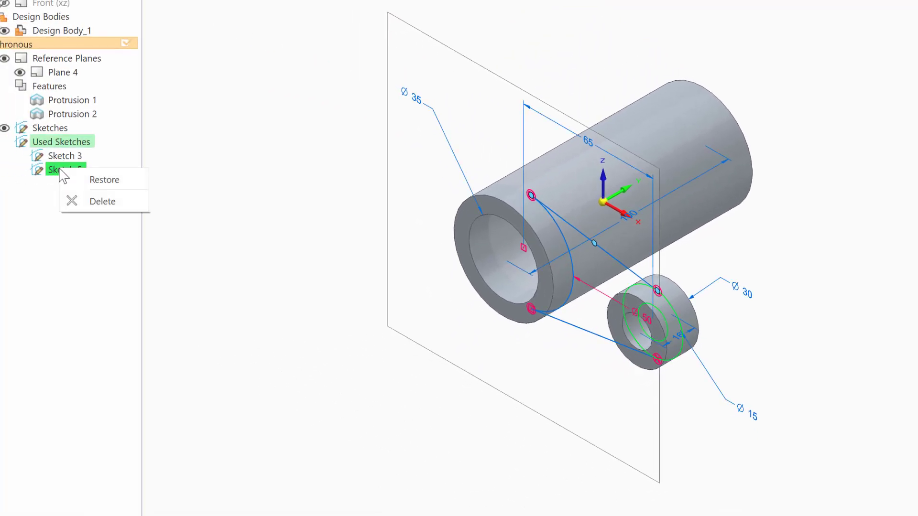
click(101, 180)
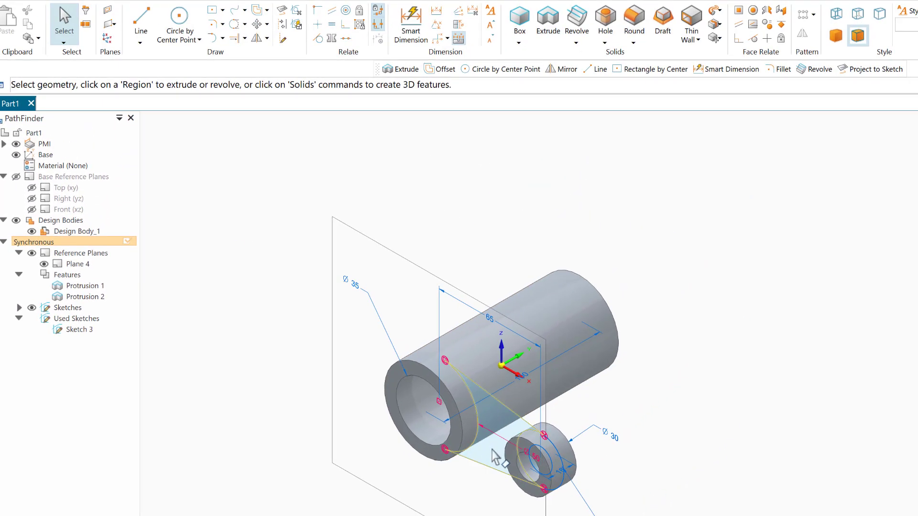
Extrude the arm region between the cylinder and the lug symmetrically to a total thickness of 6 mm
click(492, 456)
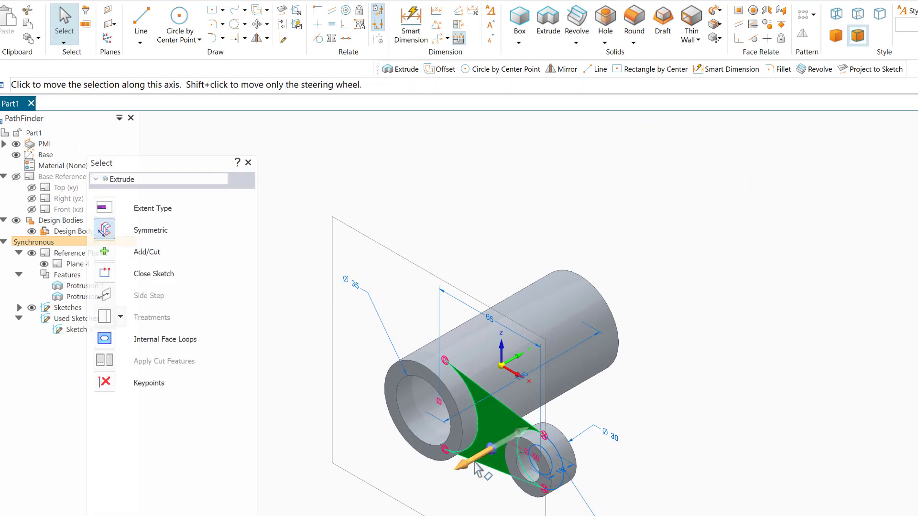
click(478, 458)
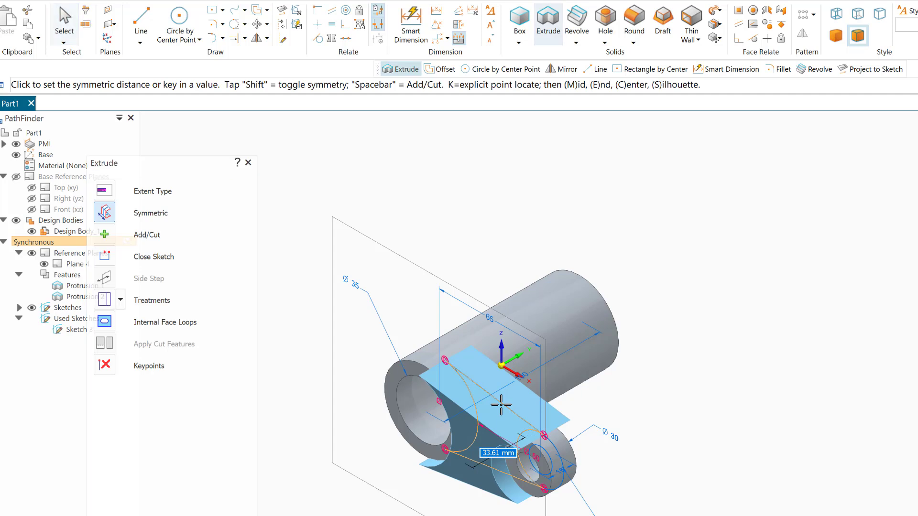
text(6)
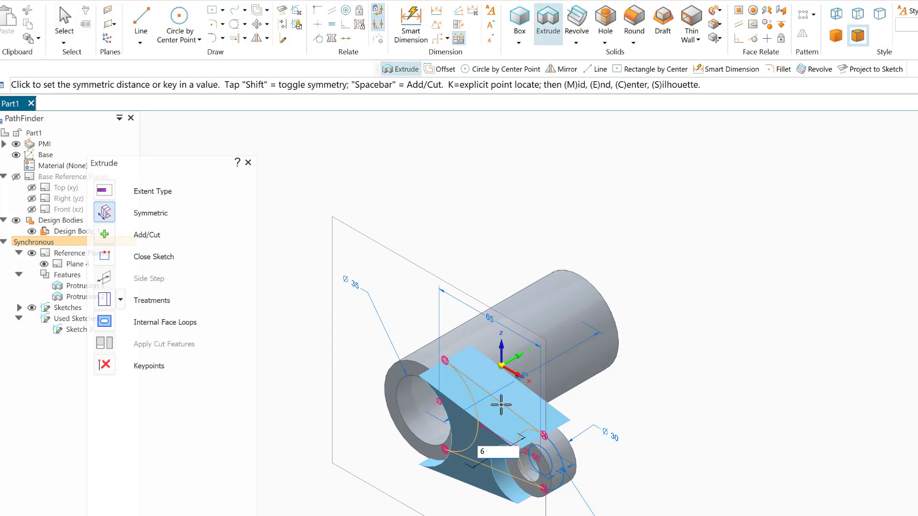
key(Return)
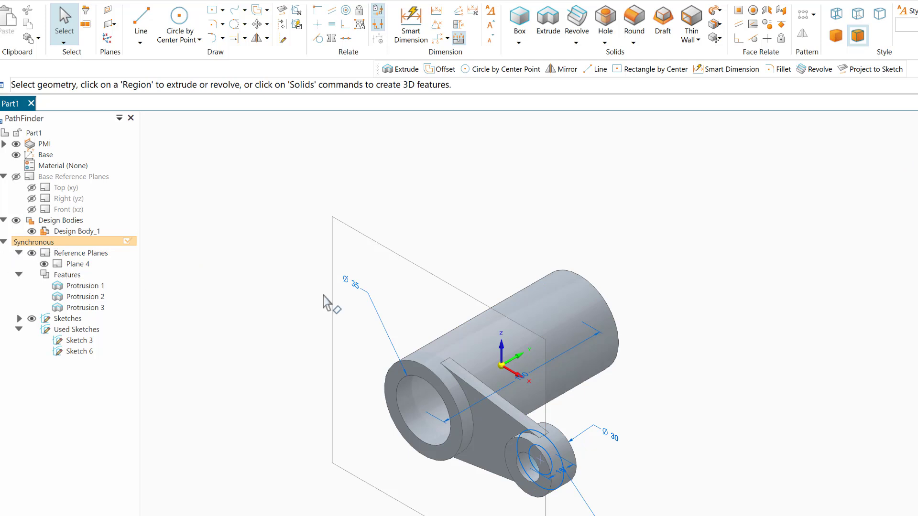
Hide reference plane Plane 4 and show the Front (xz) base plane
click(44, 264)
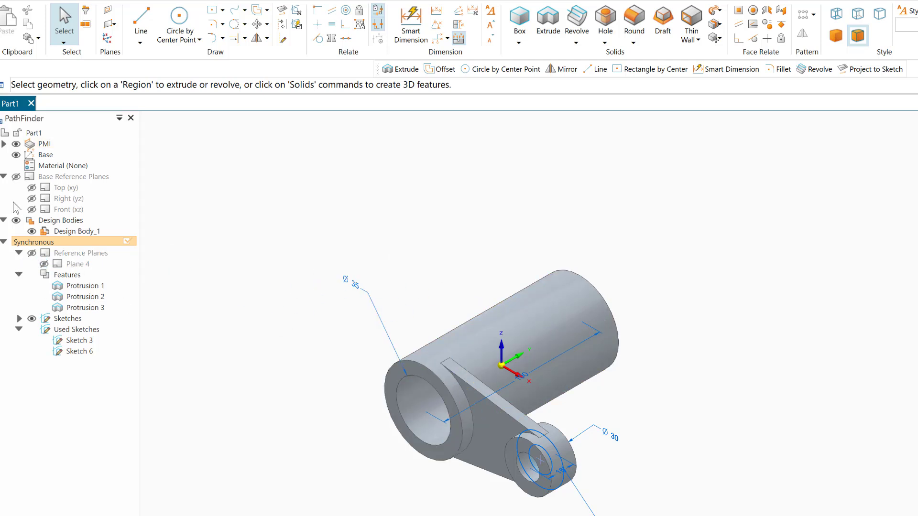
click(31, 209)
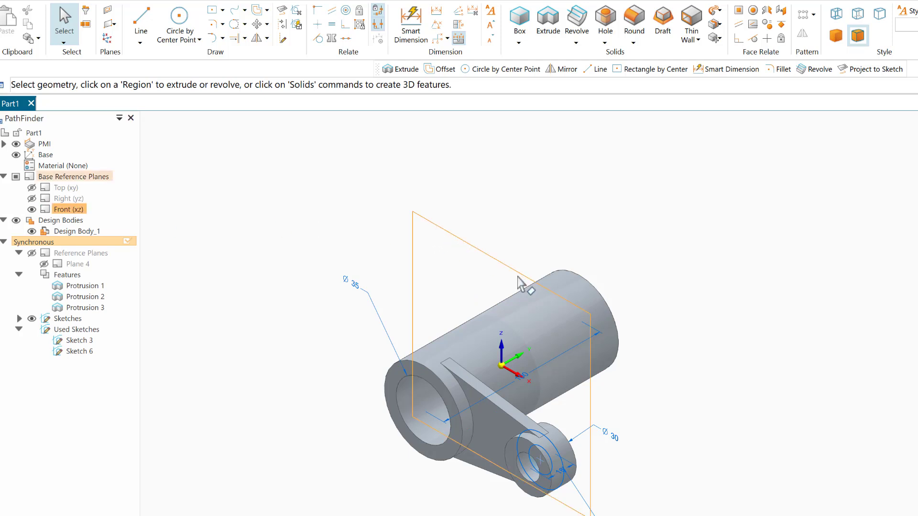
middle_drag(832, 409, 874, 402)
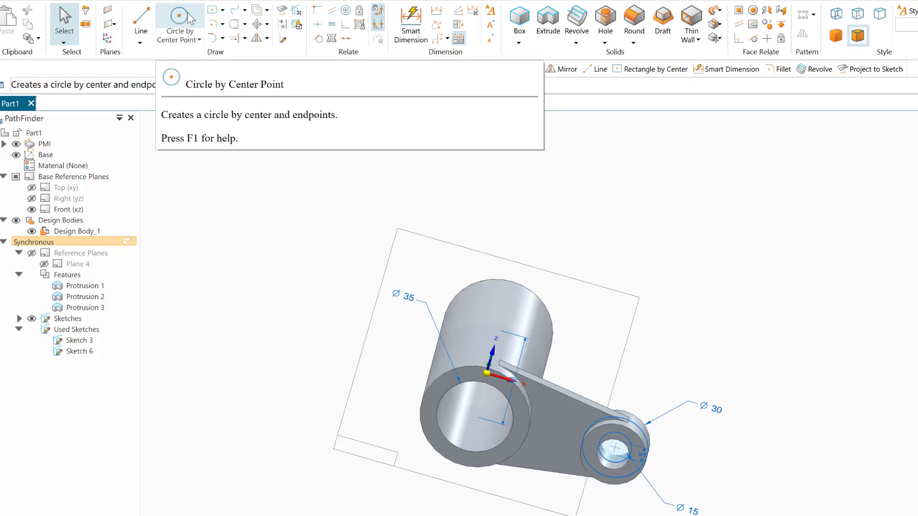
Lock sketching to the Front (xz) plane with Rectangle by Center active and face that plane in the front view
click(222, 10)
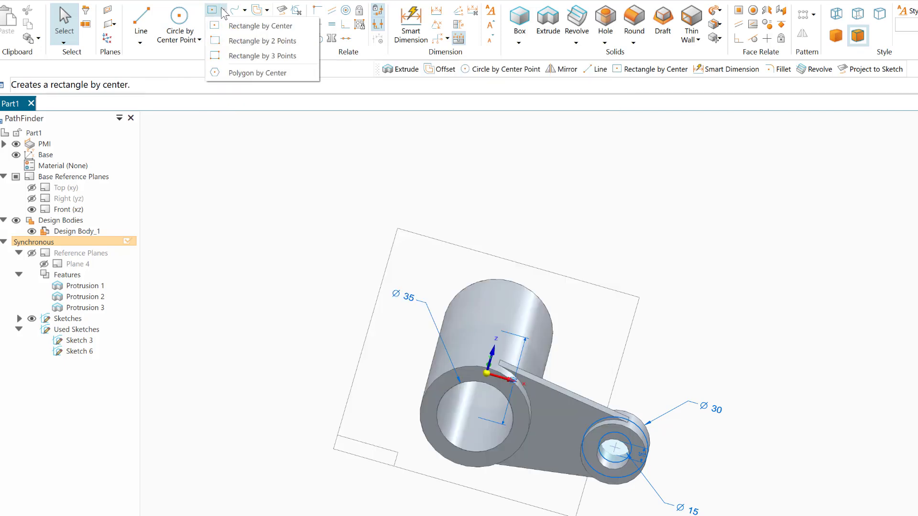
click(240, 25)
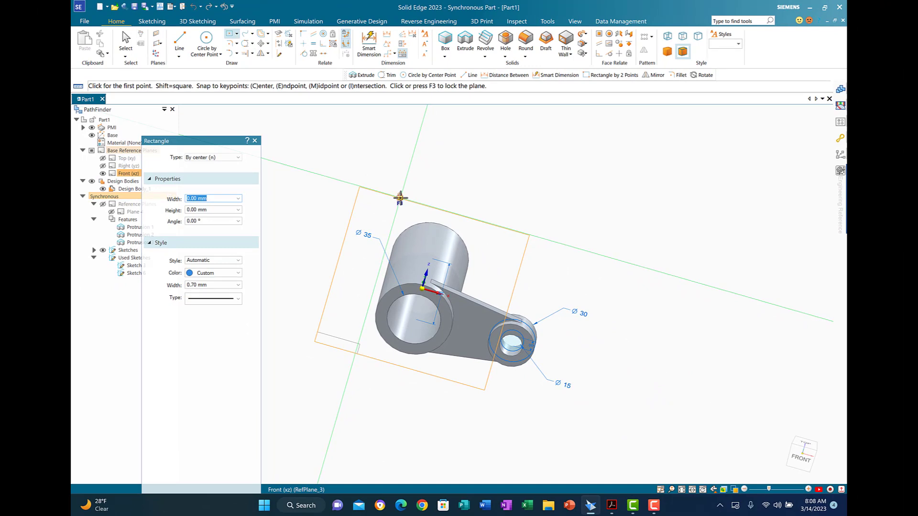
key(F3)
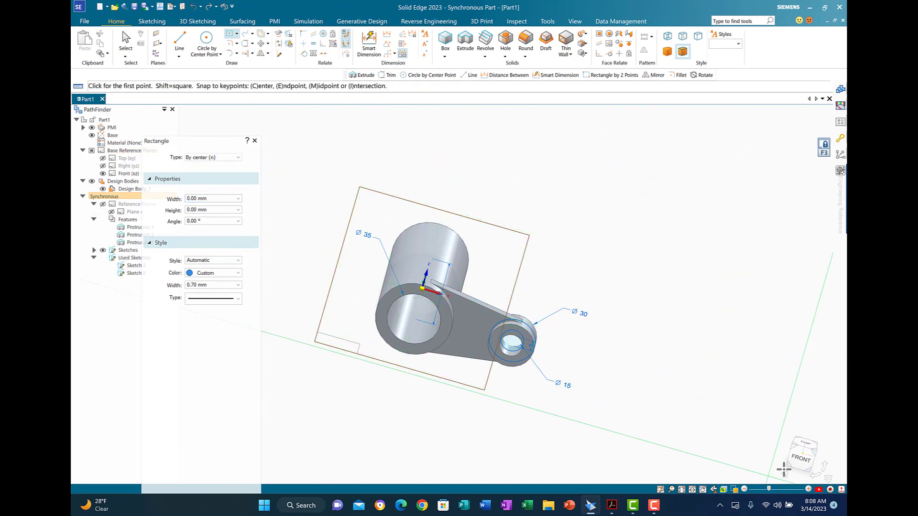
click(802, 459)
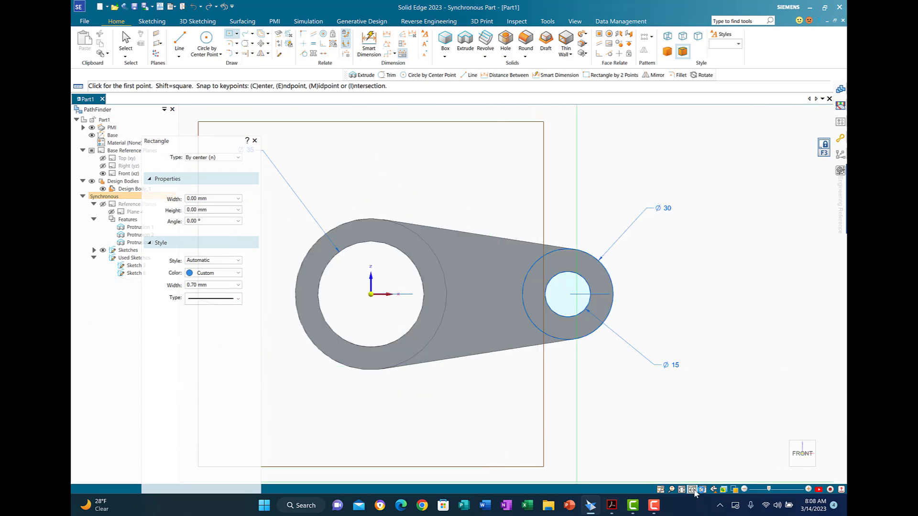
click(693, 490)
drag(440, 330, 592, 326)
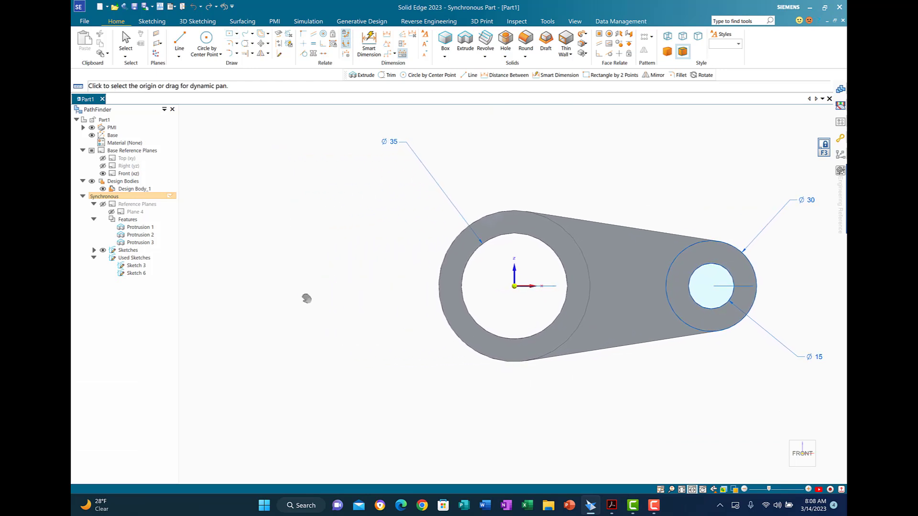
Draw a 30 mm by 30 mm rectangle at 0° centred on the cylinder's outer edge, on the side opposite the lug
click(237, 33)
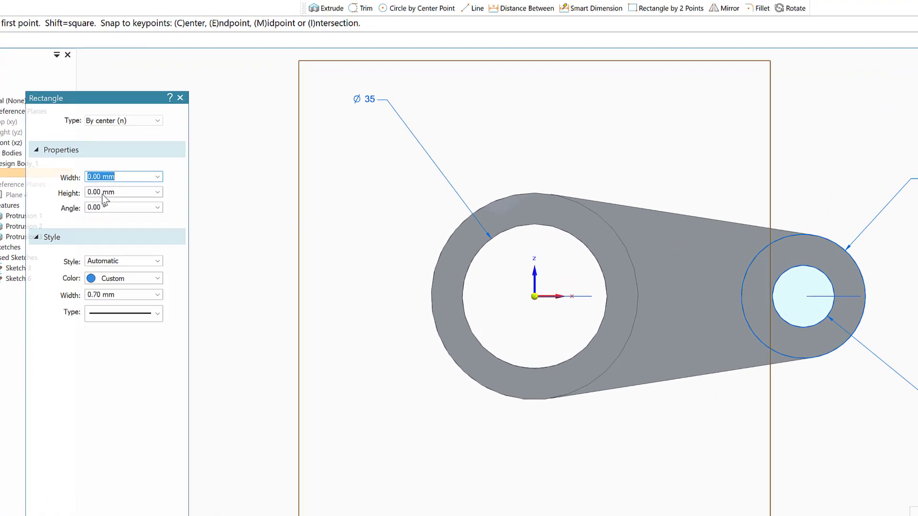
text(30)
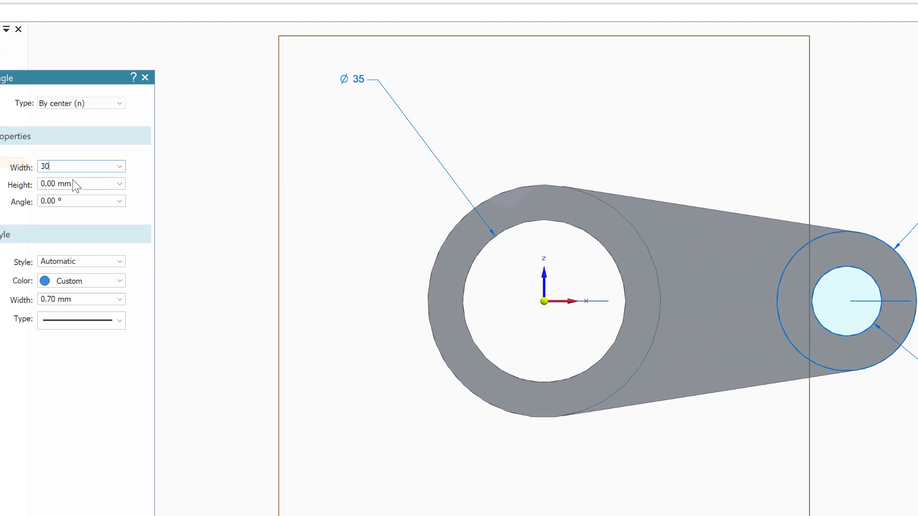
key(Return)
text(3)
key(Return)
key(Tab)
click(60, 183)
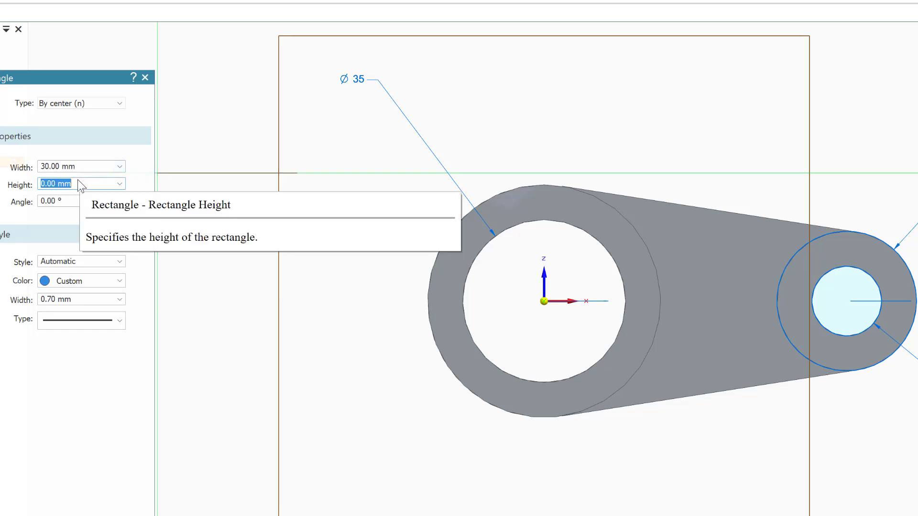
text(30)
key(Return)
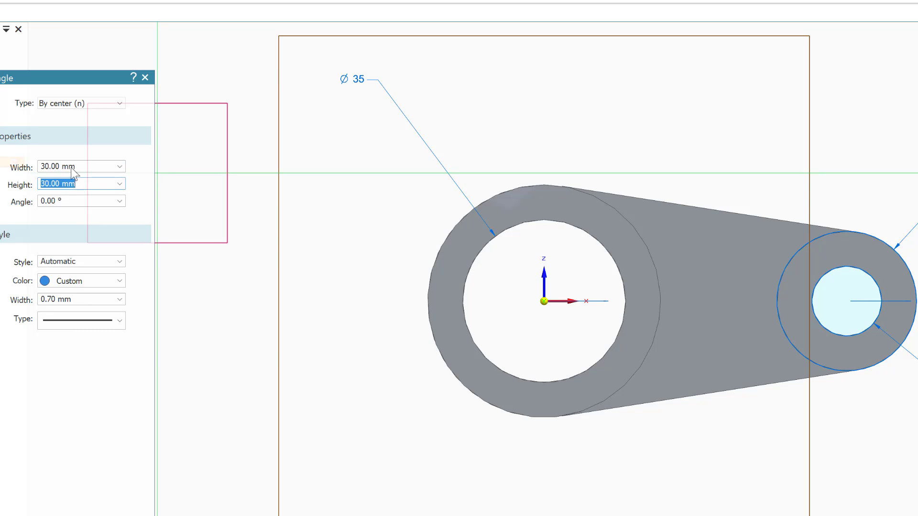
click(56, 200)
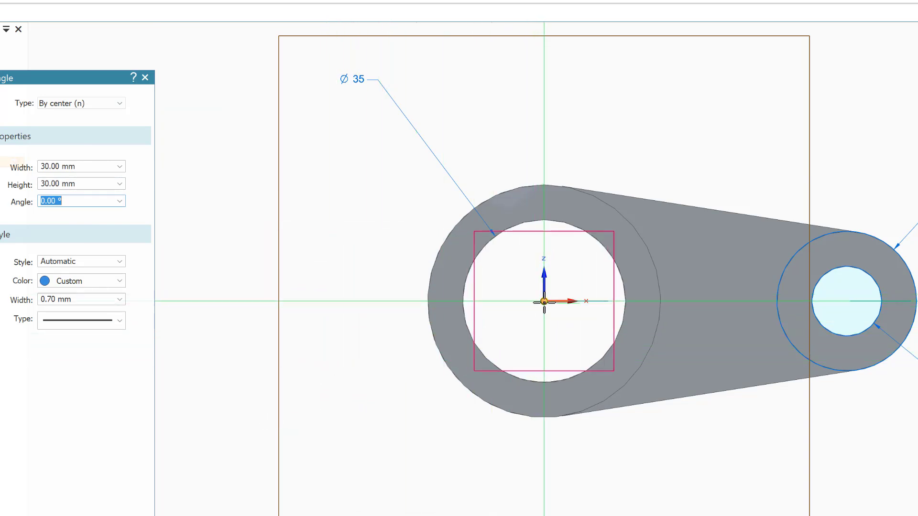
click(427, 301)
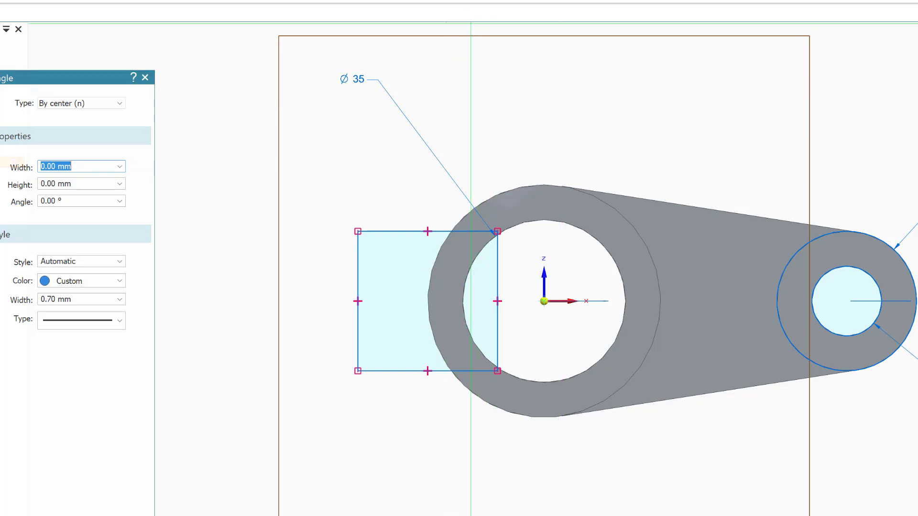
key(Escape)
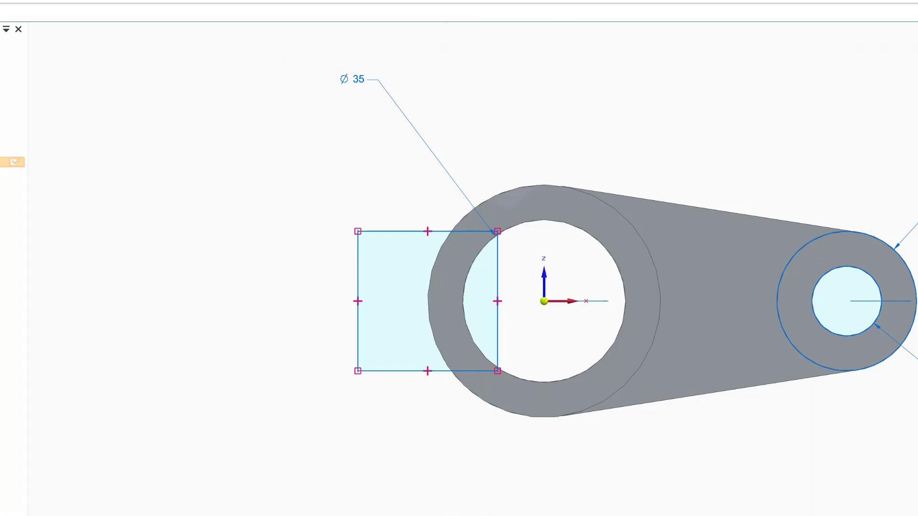
Dimension the horizontal distance from the cylinder's centre to the rectangle's outer vertical side
click(548, 185)
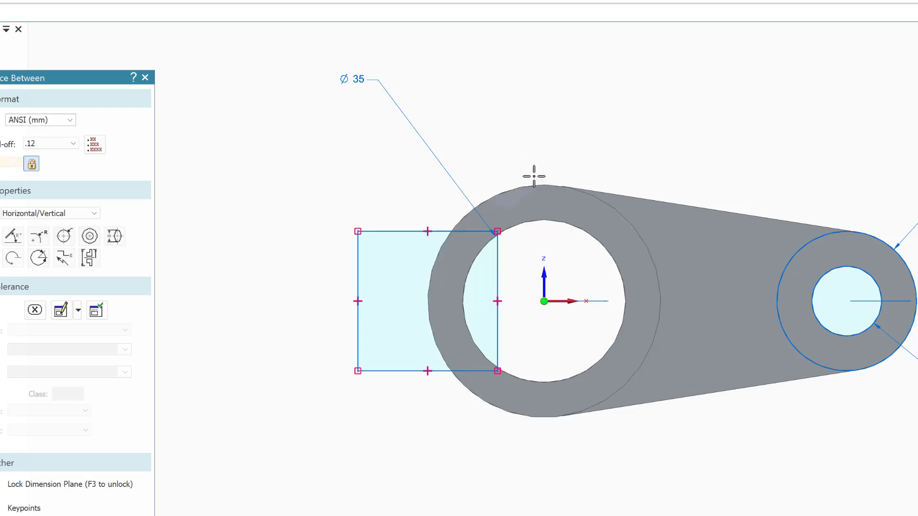
click(358, 262)
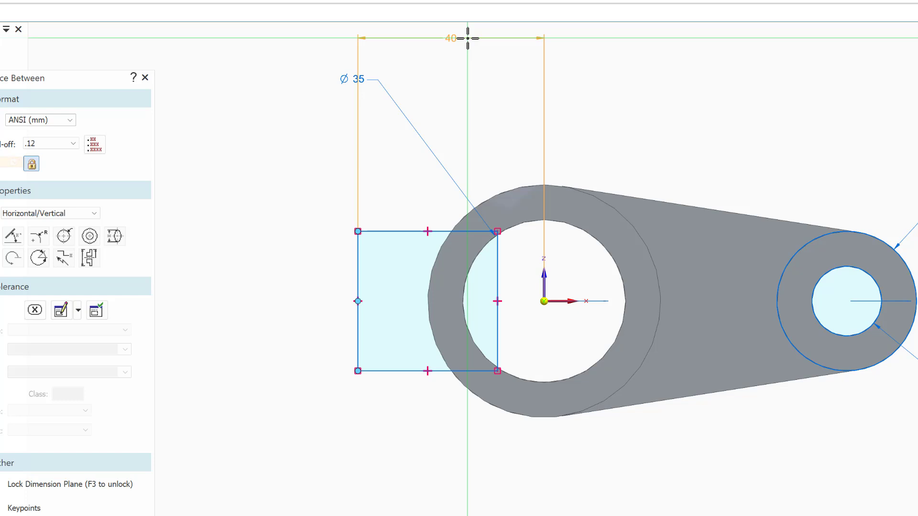
click(467, 38)
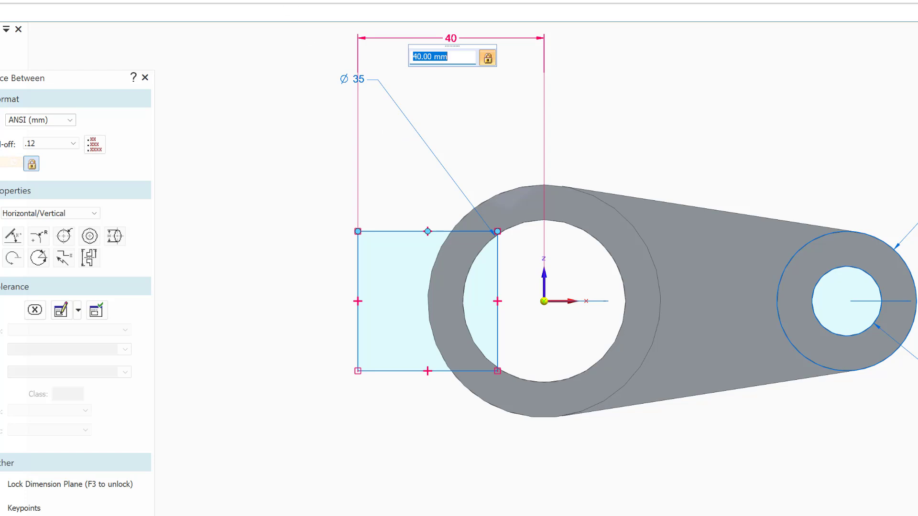
key(Escape)
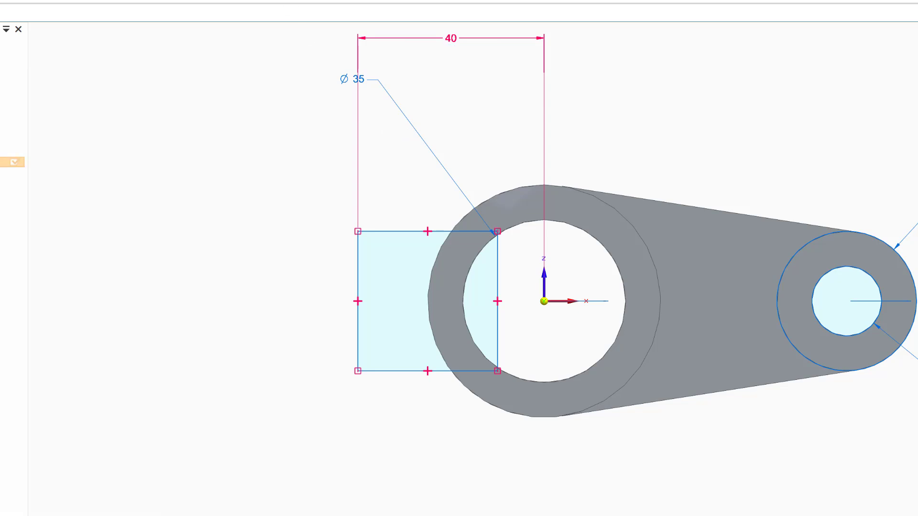
Draw a 50 mm diameter circle centred on the cylinder axis in the Front plane sketch
key(c)
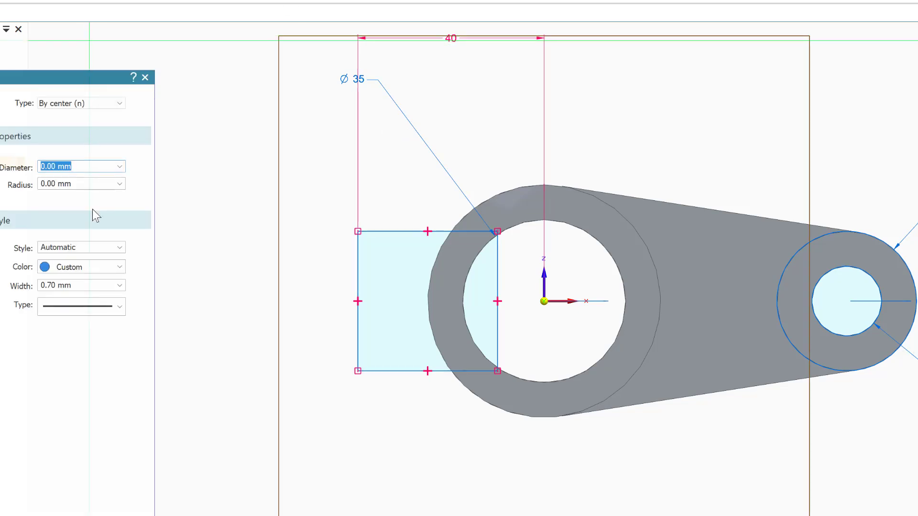
text(5)
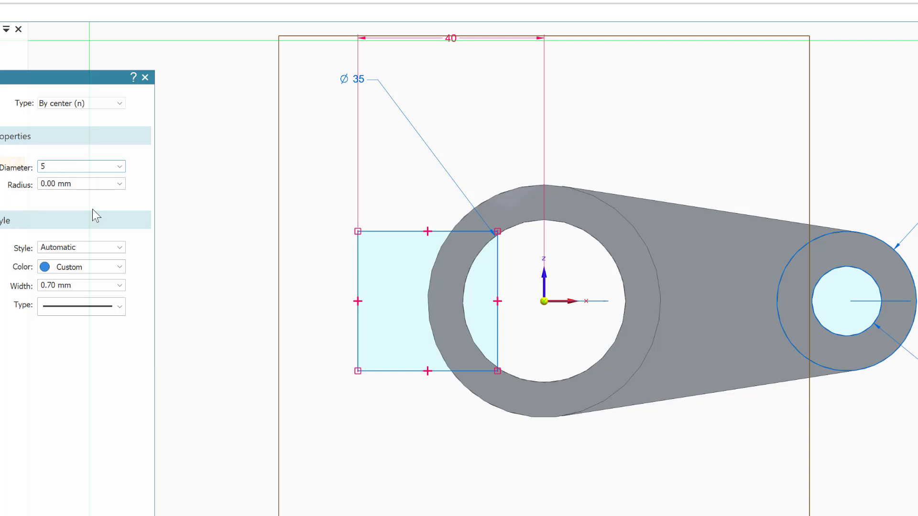
text(0)
key(Return)
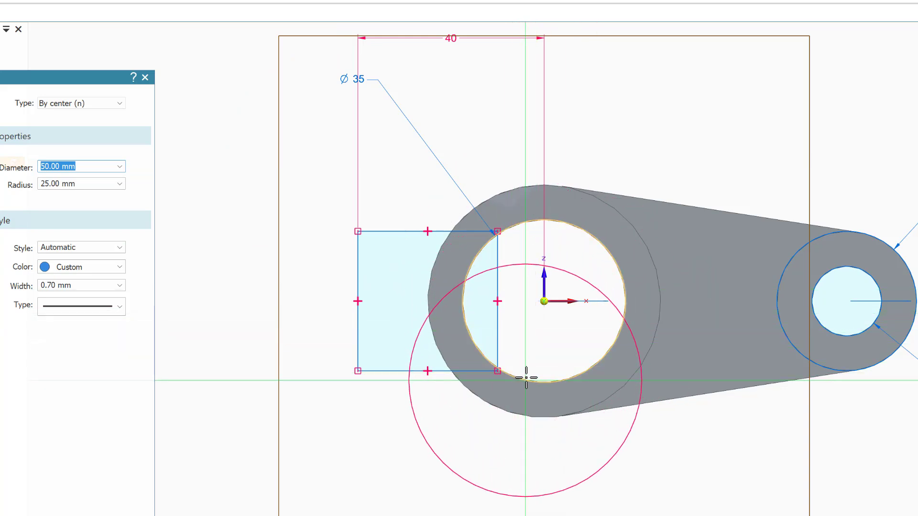
click(544, 301)
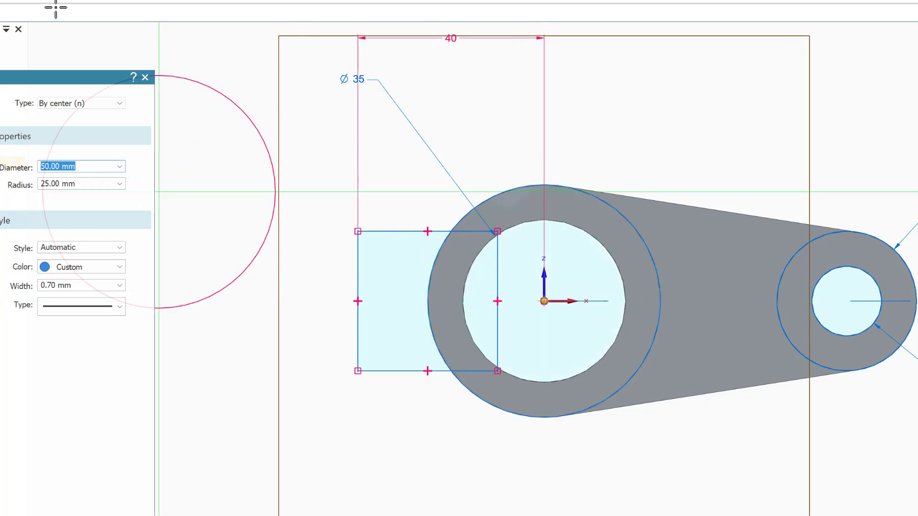
key(Escape)
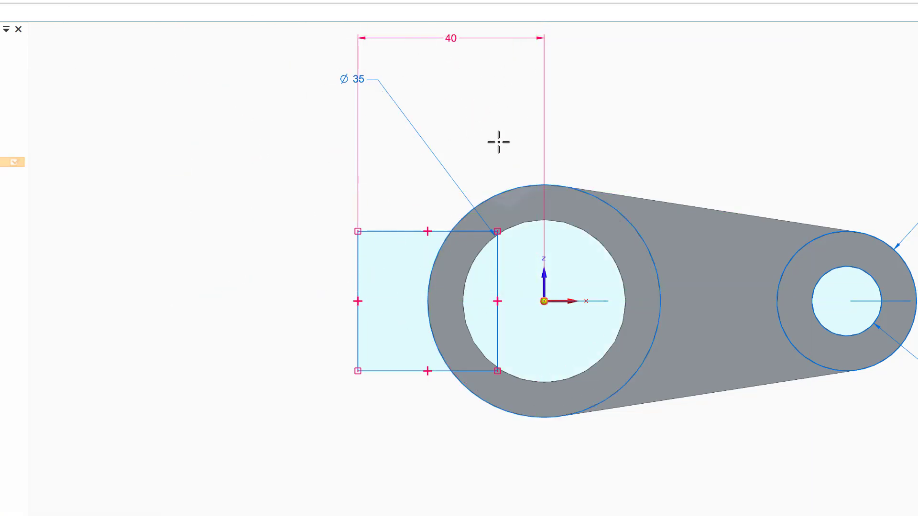
Trim the circle outside the rectangle and the rectangle lines inside the circle, leaving the closed bracket profile beside the cylinder
drag(518, 210, 520, 204)
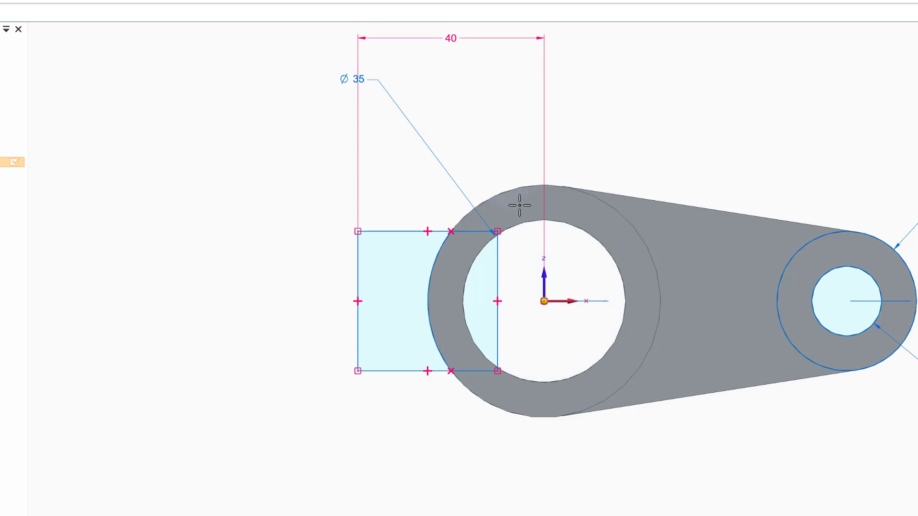
drag(475, 224, 470, 243)
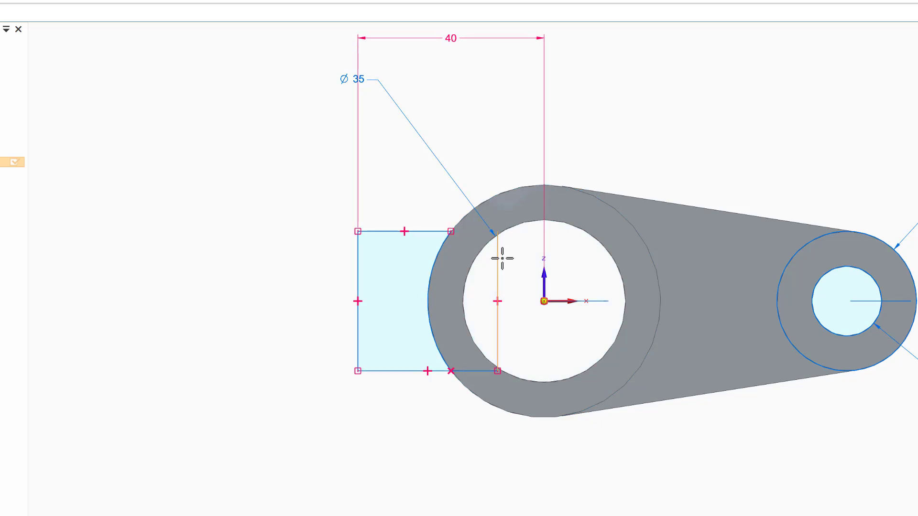
click(498, 278)
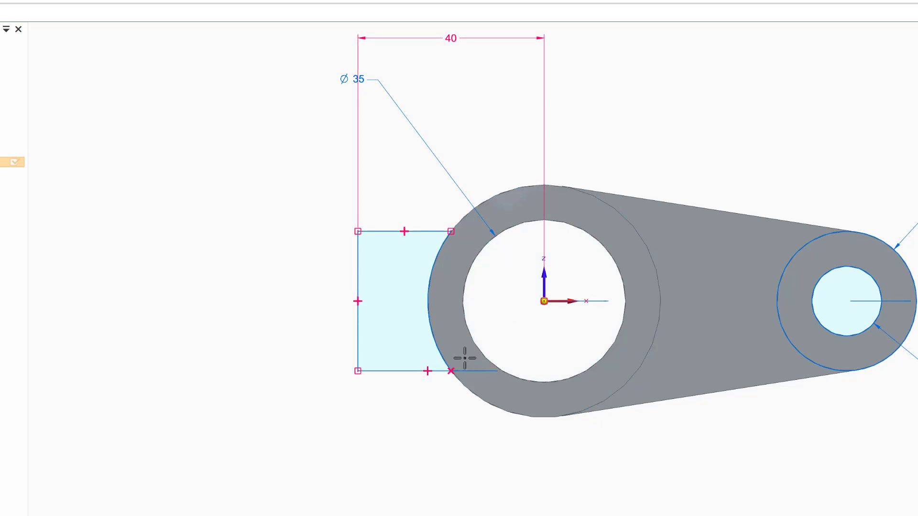
click(487, 374)
Switch back to Solid Edge and draw a 6 mm by 30 mm two-point rectangle at 180° against the bracket profile's outer vertical side
mouse_move(717, 123)
middle_down()
mouse_move(703, 159)
mouse_move(688, 146)
mouse_move(727, 153)
mouse_move(738, 131)
mouse_move(753, 127)
mouse_move(755, 144)
mouse_move(733, 139)
mouse_move(723, 119)
mouse_move(718, 127)
middle_up()
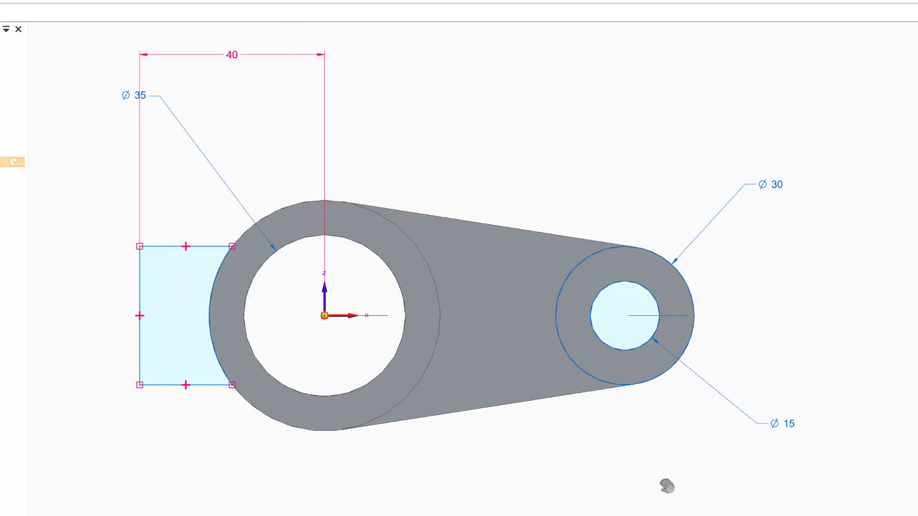
drag(424, 296, 715, 267)
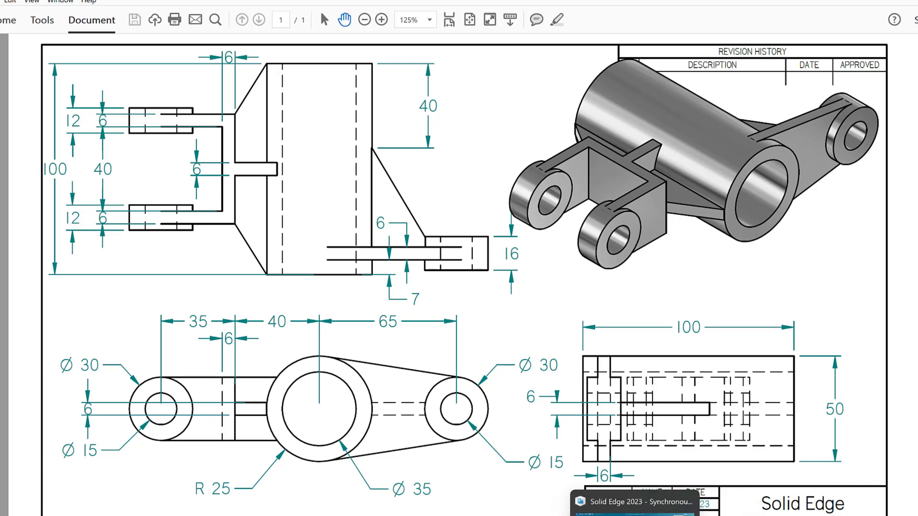
click(634, 514)
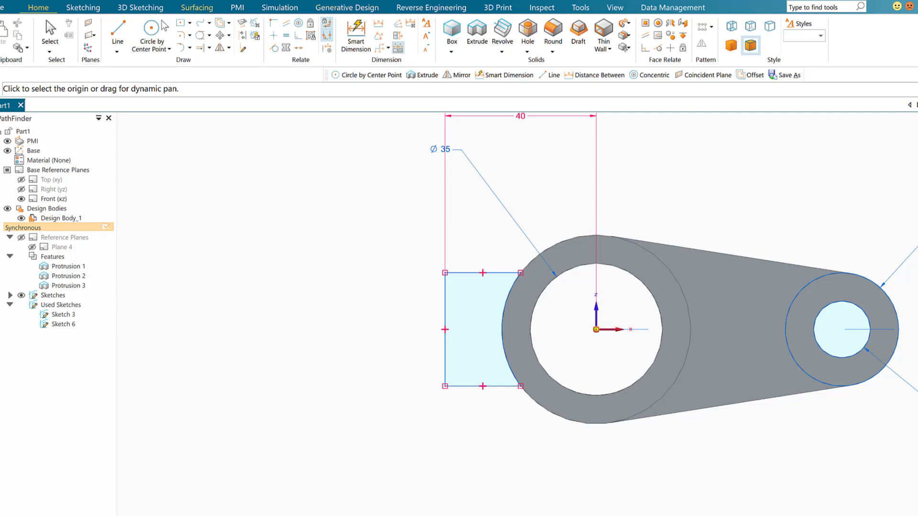
click(189, 24)
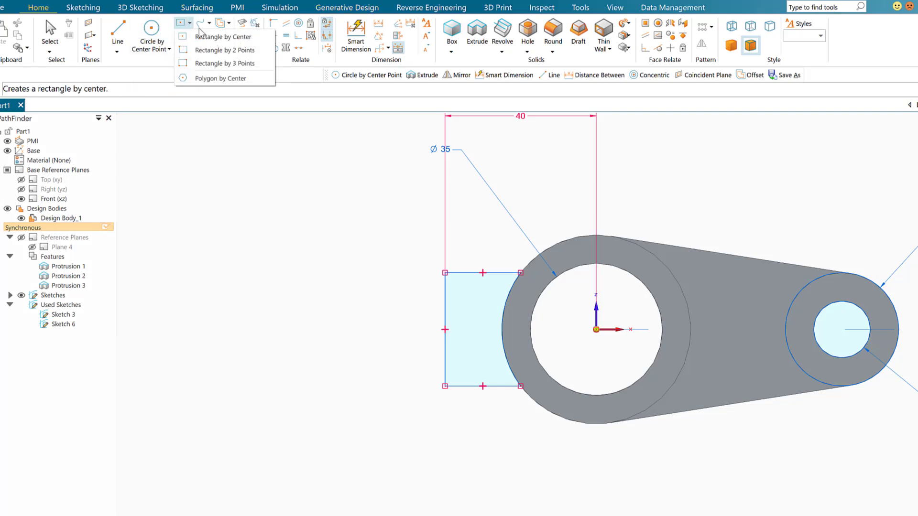
click(210, 59)
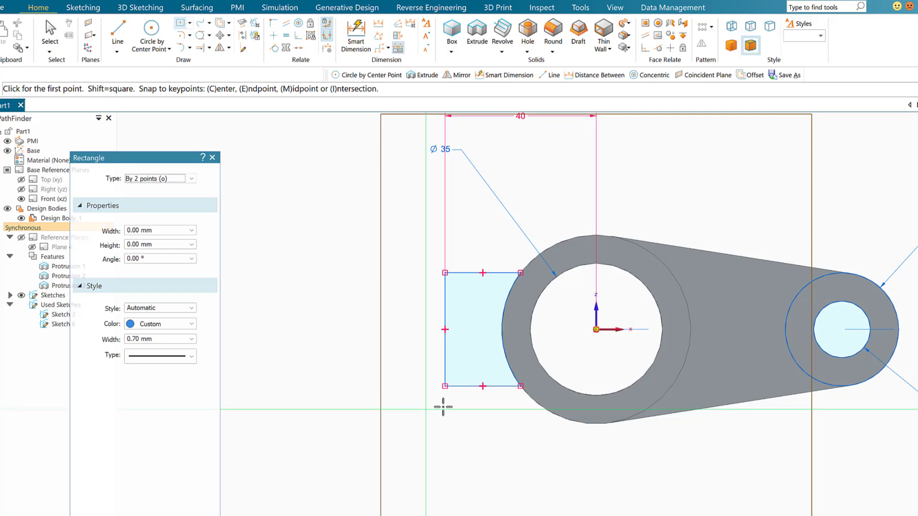
click(444, 385)
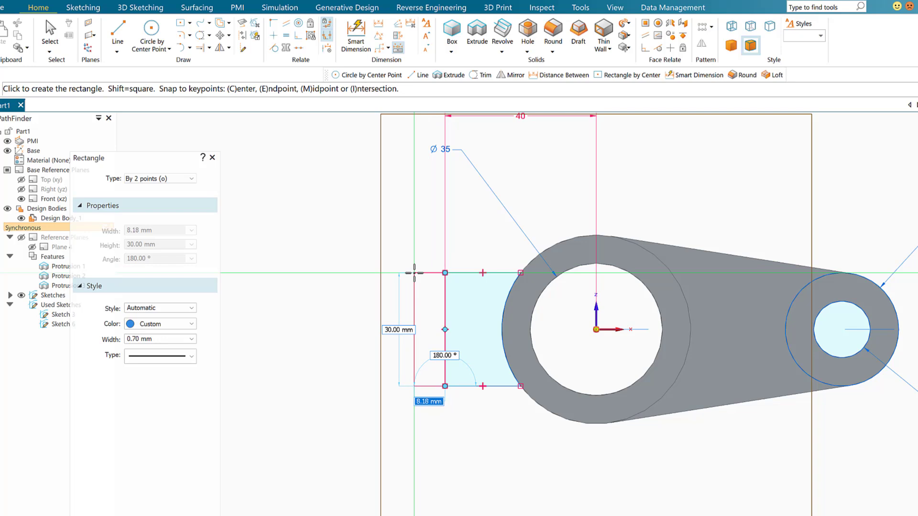
text(6)
key(Tab)
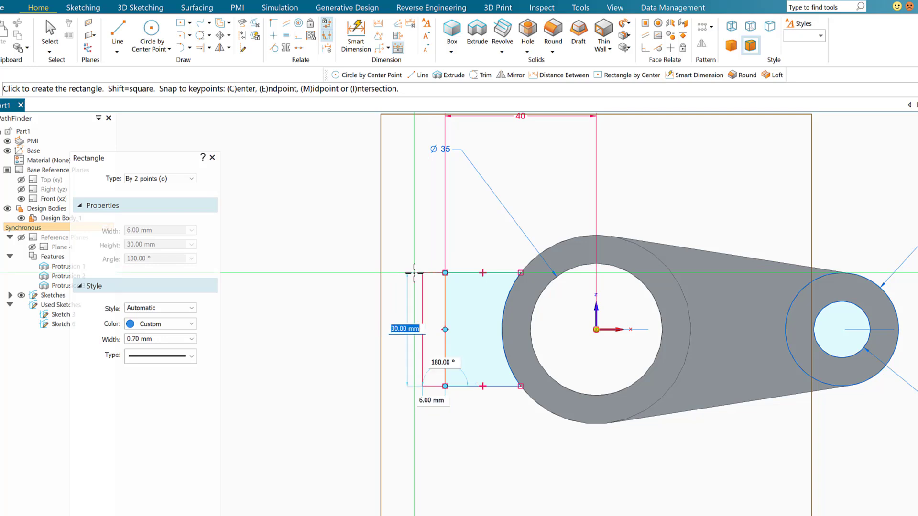
text(30)
key(Tab)
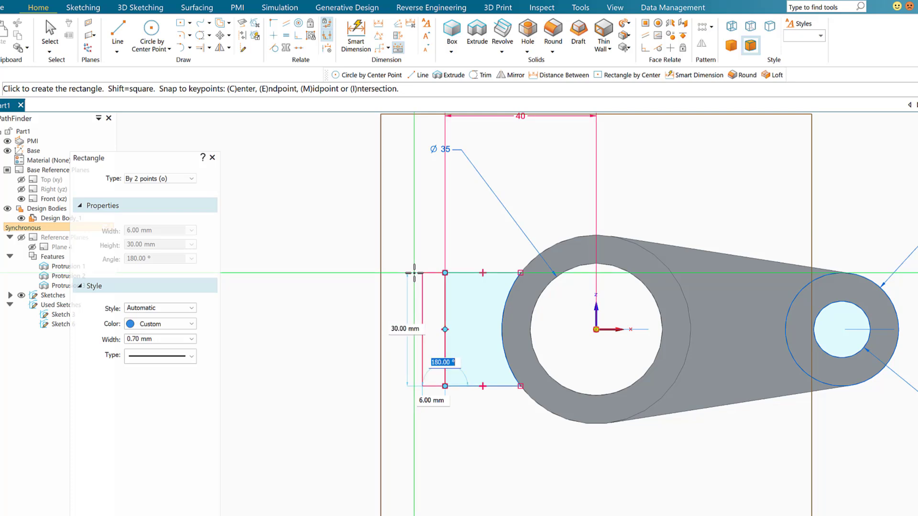
key(Return)
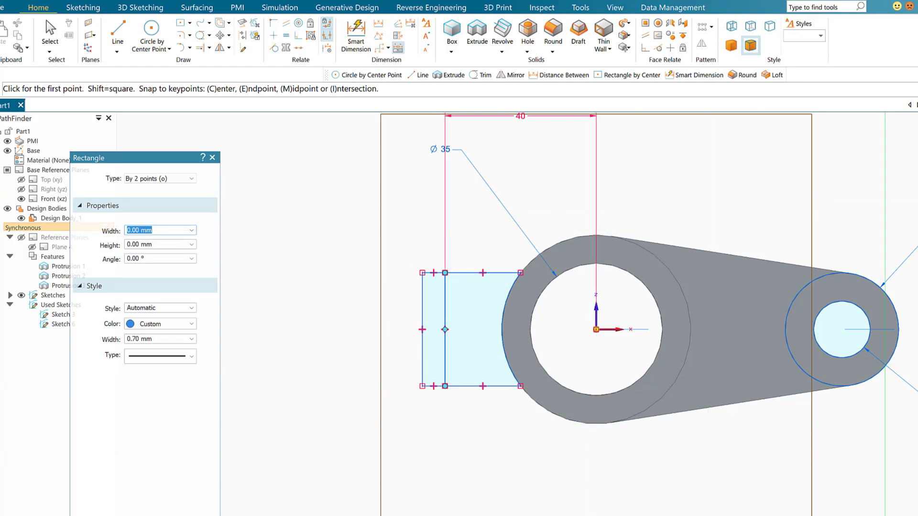
Extrude the curved region between the 6 mm strip and the cylinder symmetrically by 6 mm as a central rib
key(ctrl+i)
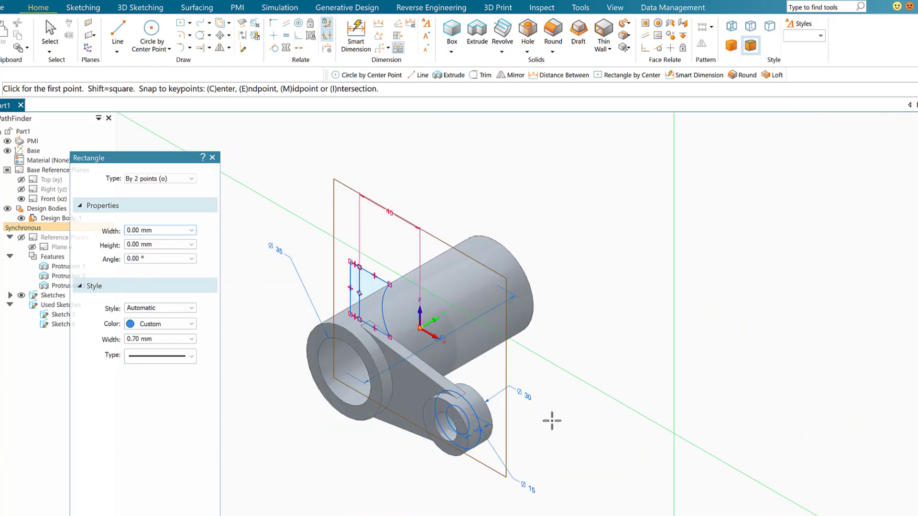
mouse_move(662, 511)
middle_down()
mouse_move(690, 491)
mouse_move(717, 500)
mouse_move(690, 505)
middle_up()
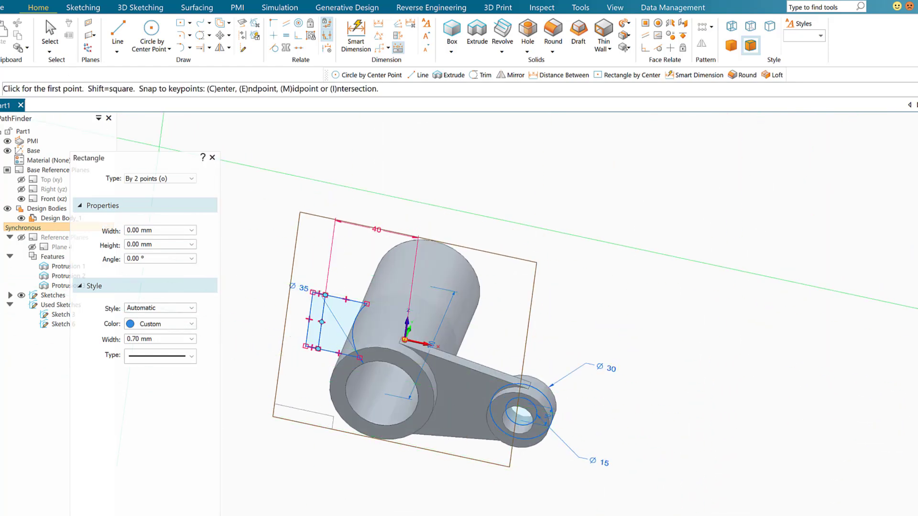
click(51, 33)
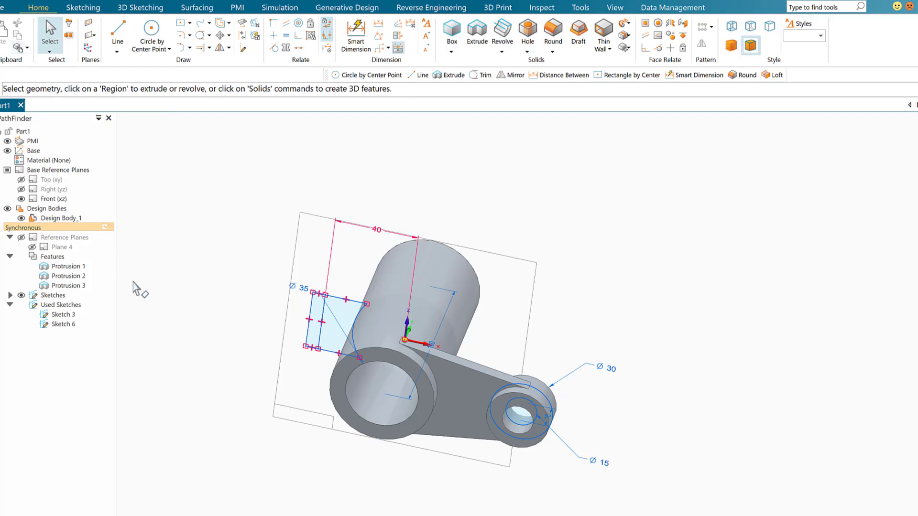
click(336, 334)
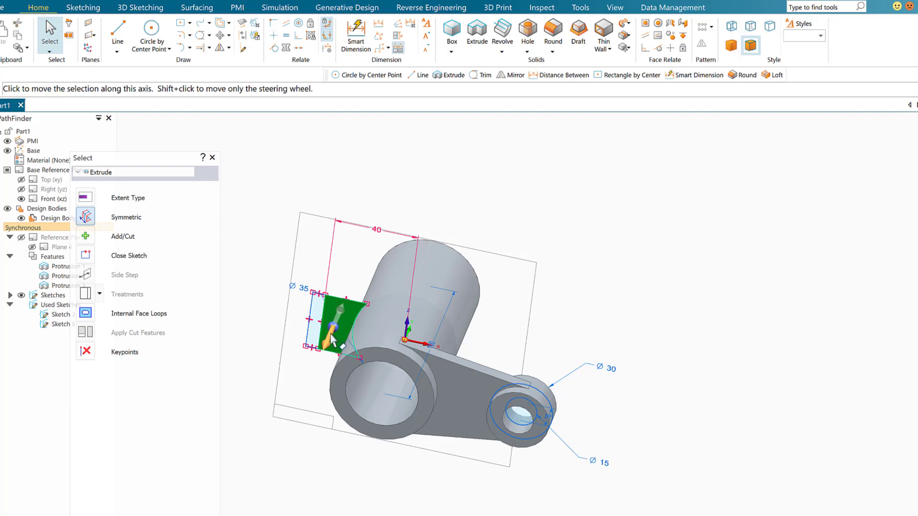
click(331, 336)
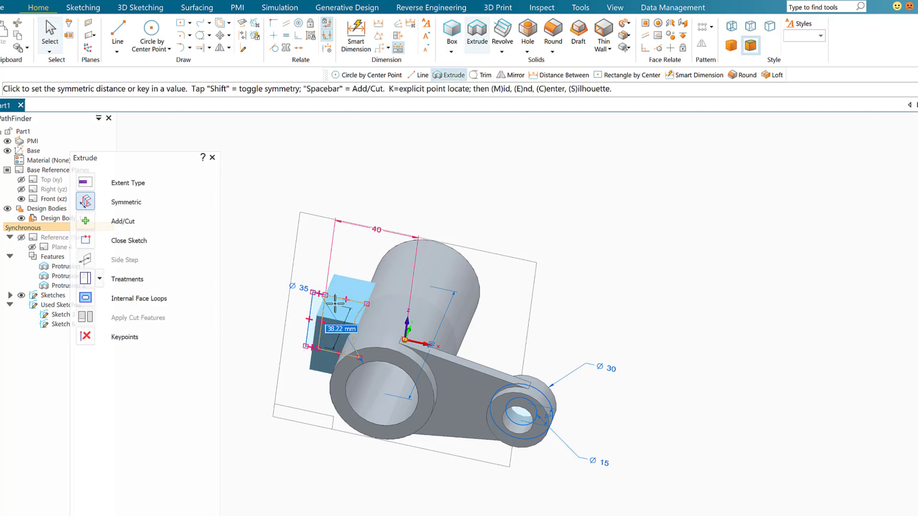
text(6)
key(Return)
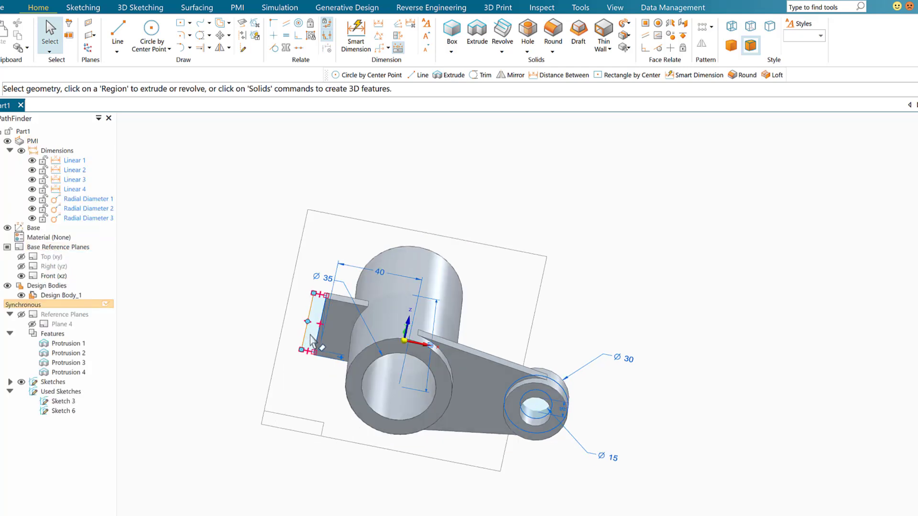
Extrude the narrow 6 mm by 30 mm strip symmetrically by 46 mm to form the bracket's cross plate
click(311, 335)
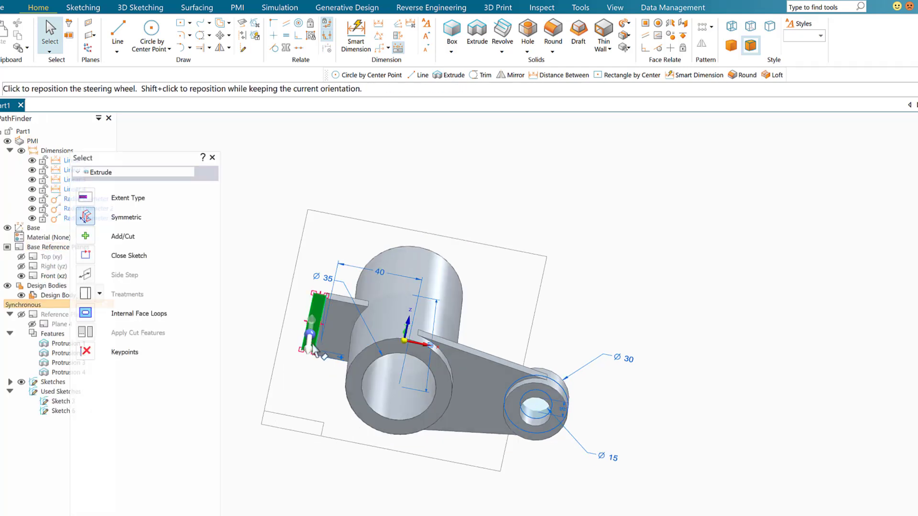
click(310, 335)
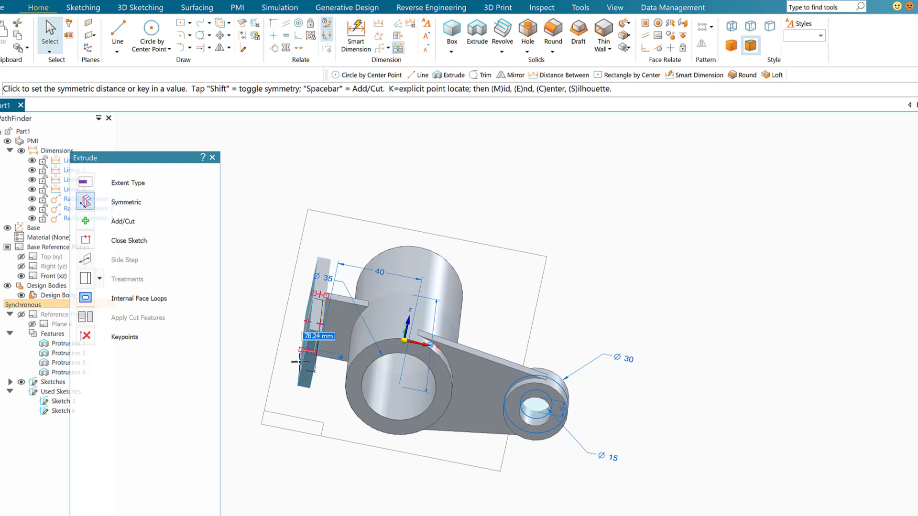
text(4)
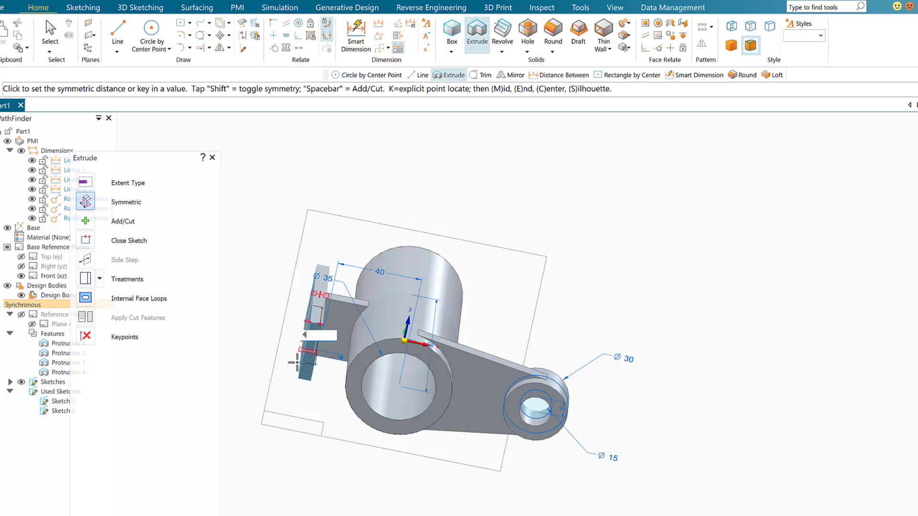
text(6)
key(Return)
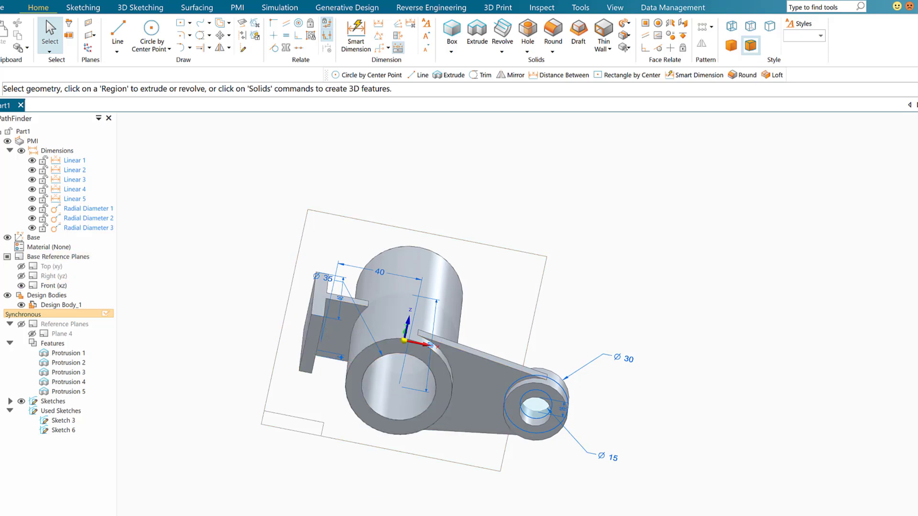
Draw a 30 mm by 35 mm two-point rectangle at 0° from the lower corner of the cross plate's end face, extending away from the cylinder
click(539, 515)
click(190, 22)
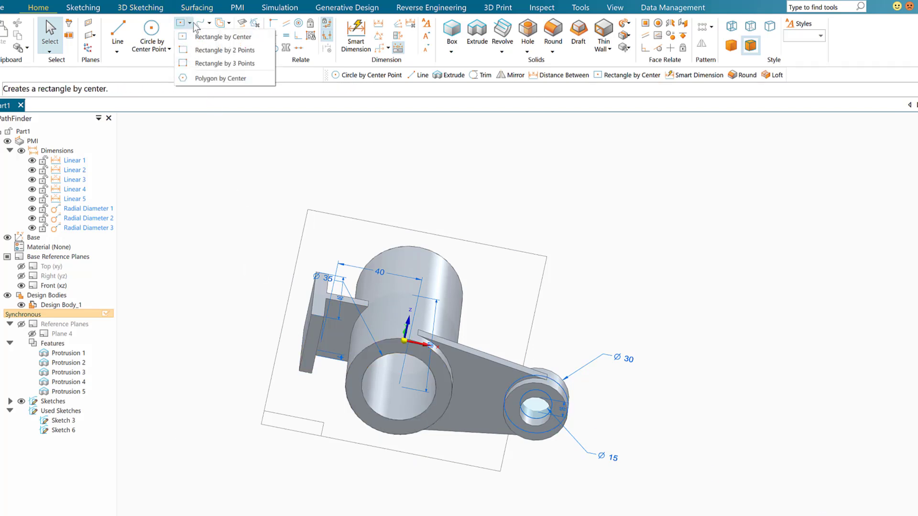
click(204, 50)
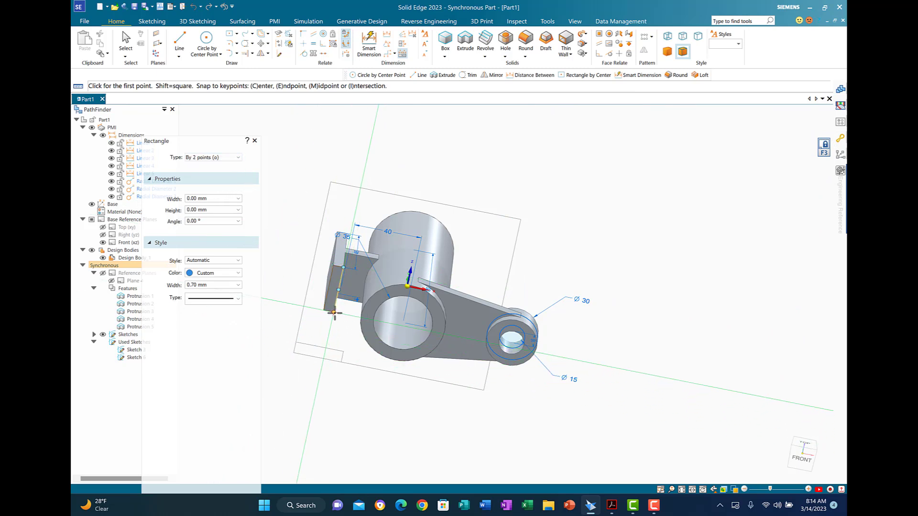
click(334, 313)
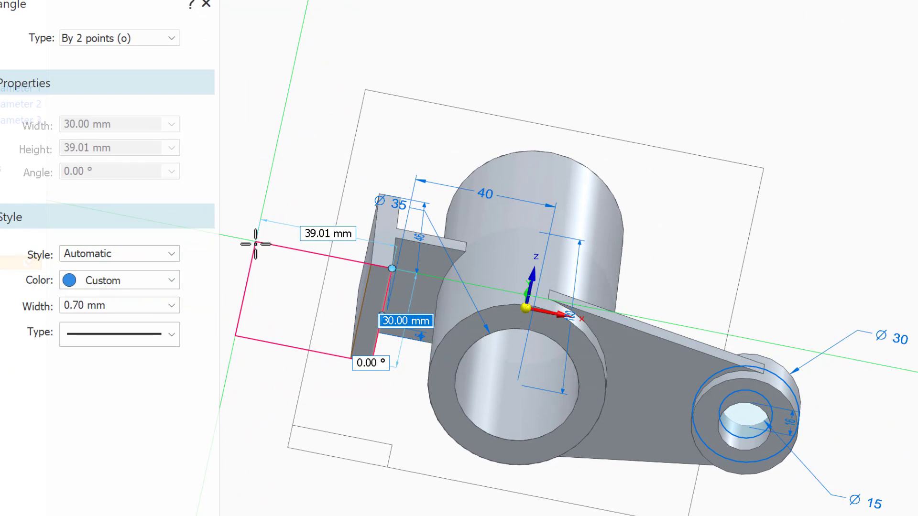
key(Tab)
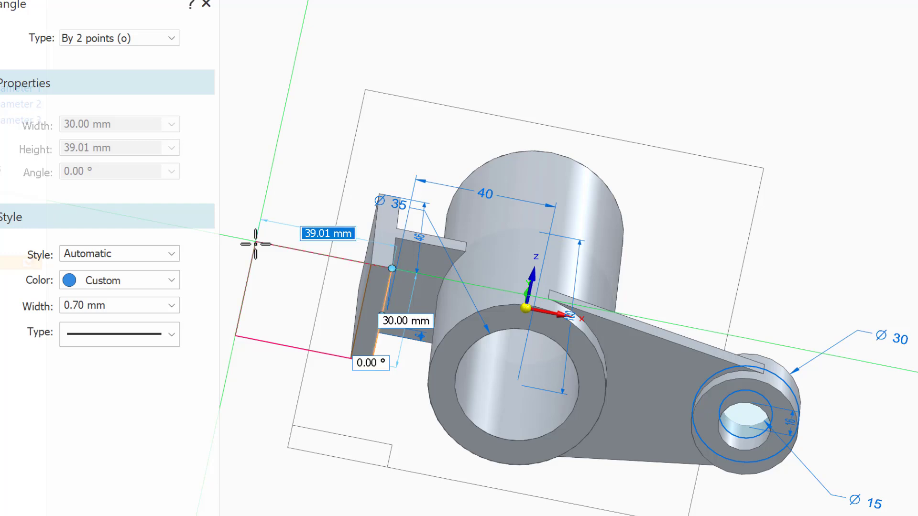
text(3)
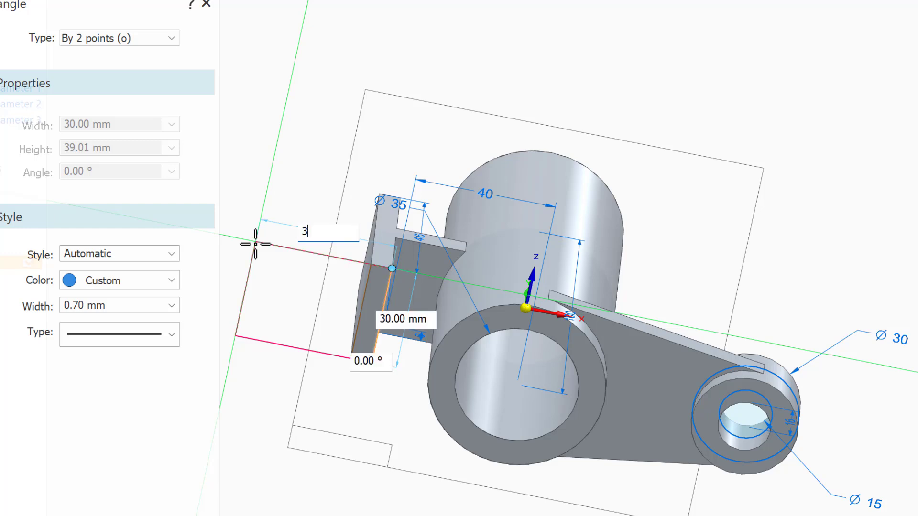
text(5)
key(Tab)
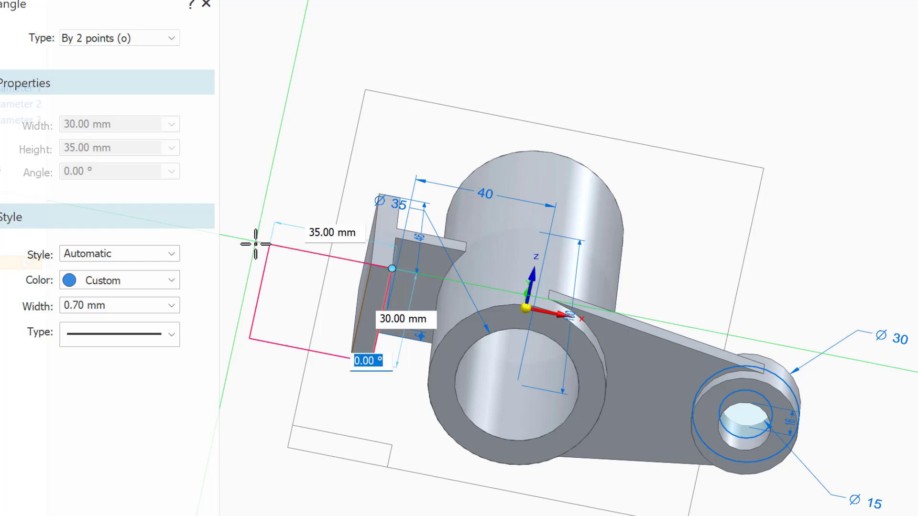
key(Return)
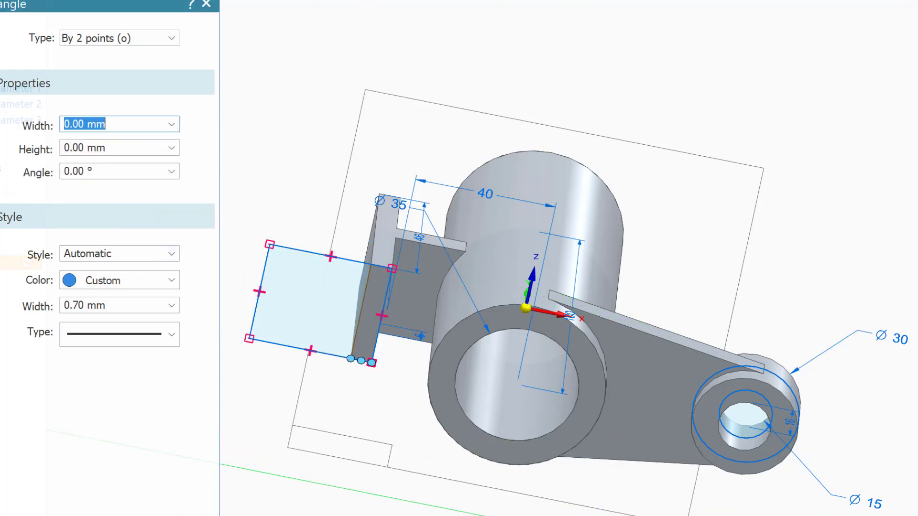
Draw a 30 mm diameter circle centred on the midpoint of the rectangle's outer side, and trim away that side inside the circle
key(ctrl+h)
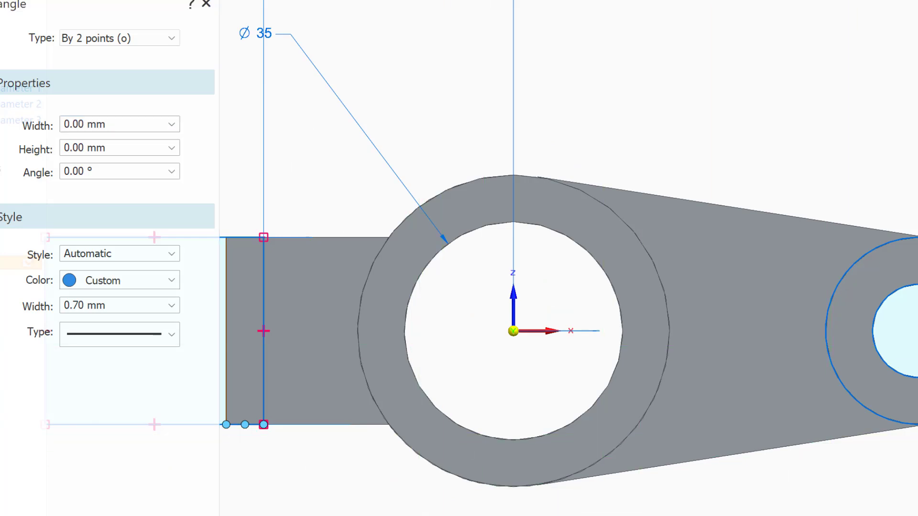
mouse_move(549, 416)
middle_down()
mouse_move(643, 381)
mouse_move(845, 368)
middle_up()
middle_drag(658, 494, 670, 515)
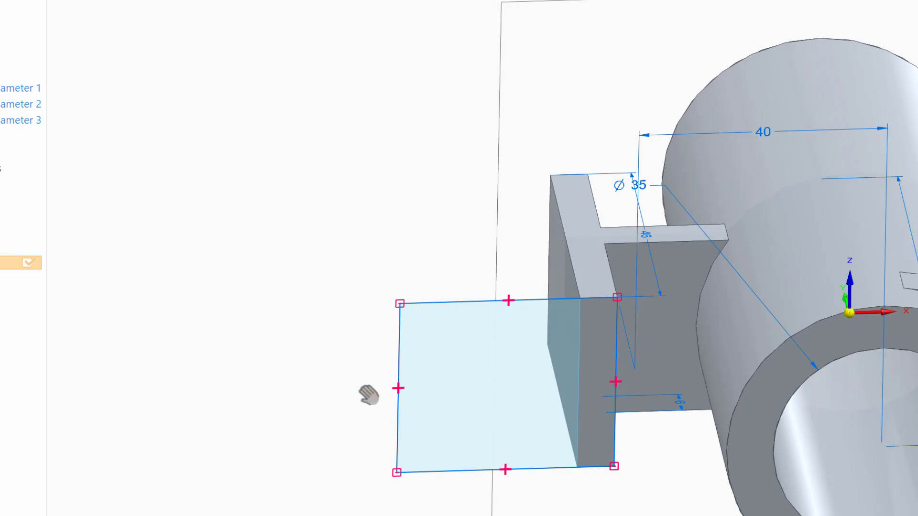
key(ctrl+h)
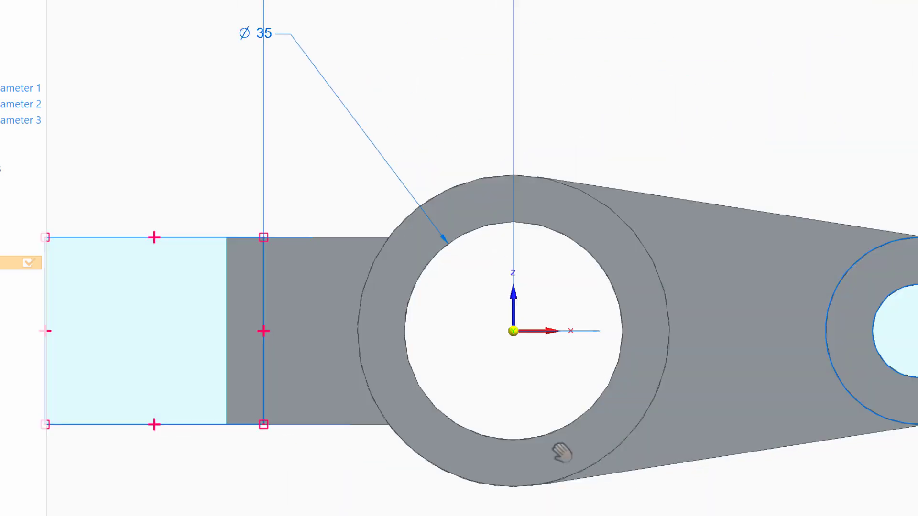
middle_drag(471, 361, 830, 348)
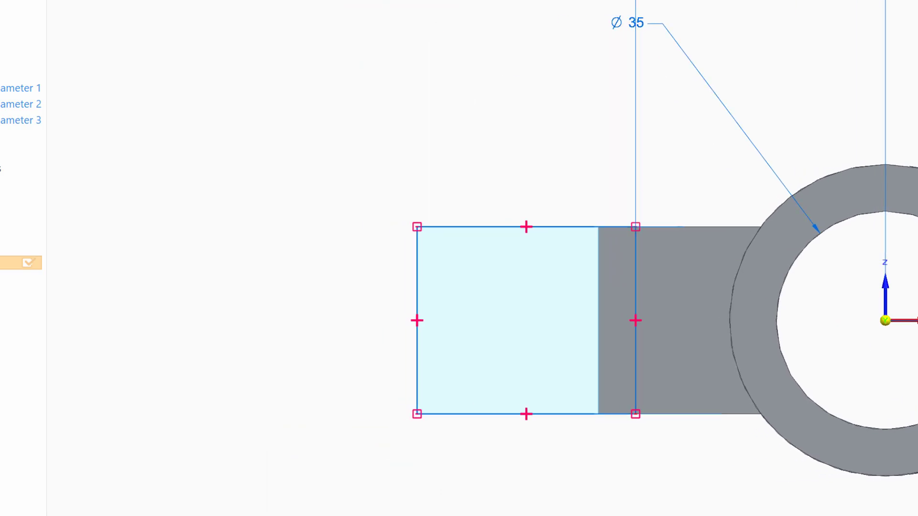
click(108, 1)
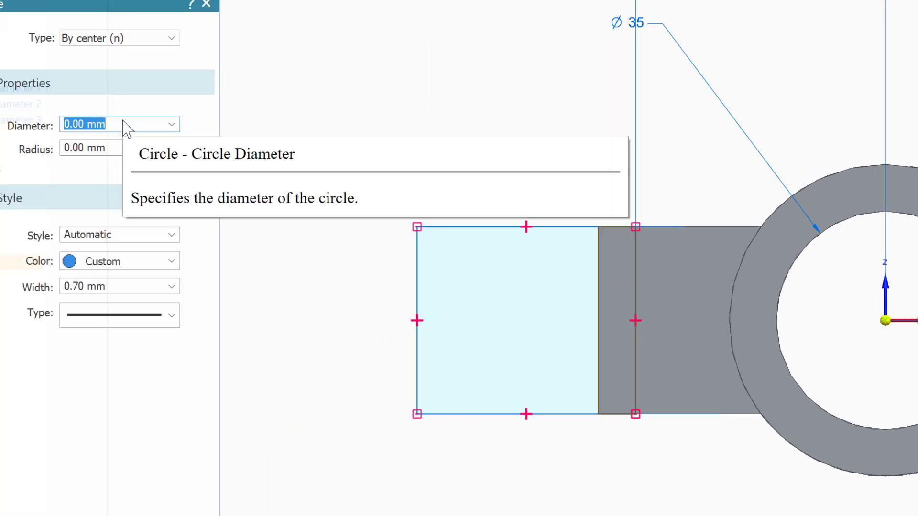
text(30)
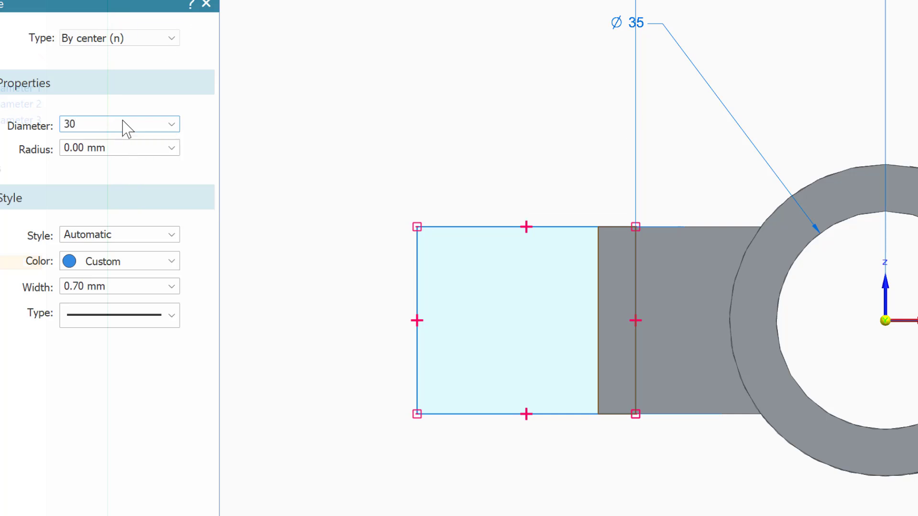
key(Return)
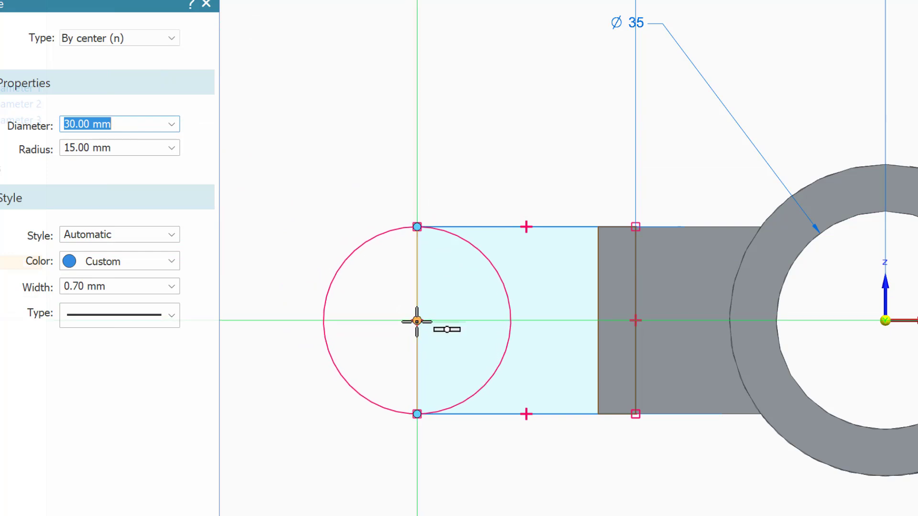
click(417, 320)
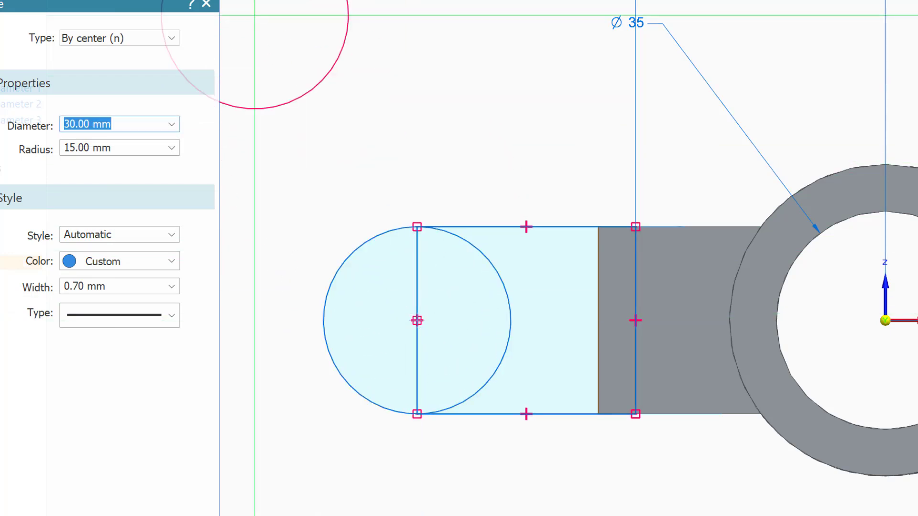
drag(393, 272, 446, 304)
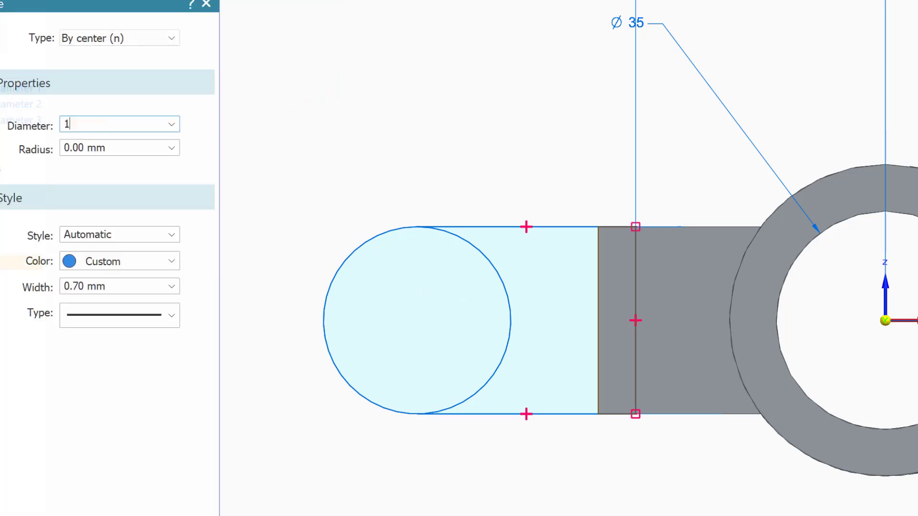
Draw a 15 mm diameter circle concentric with the 30 mm circle of the lug profile
key(Return)
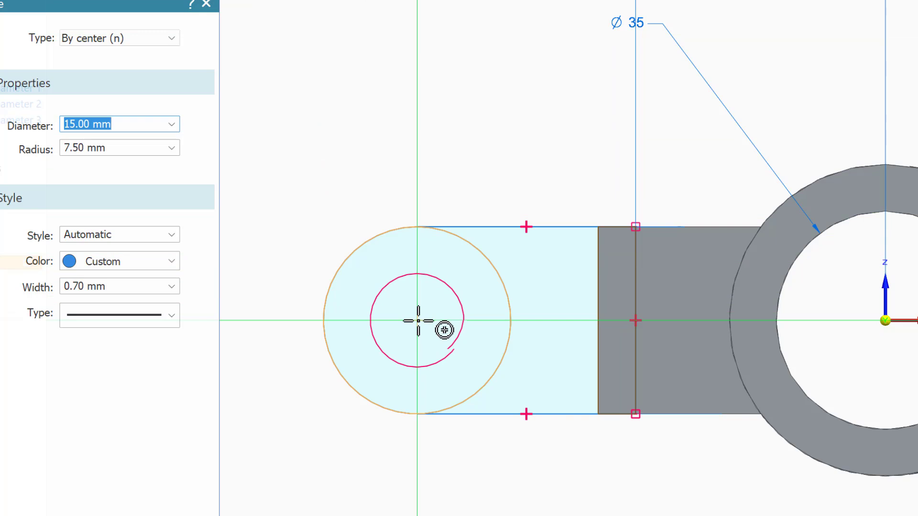
click(417, 320)
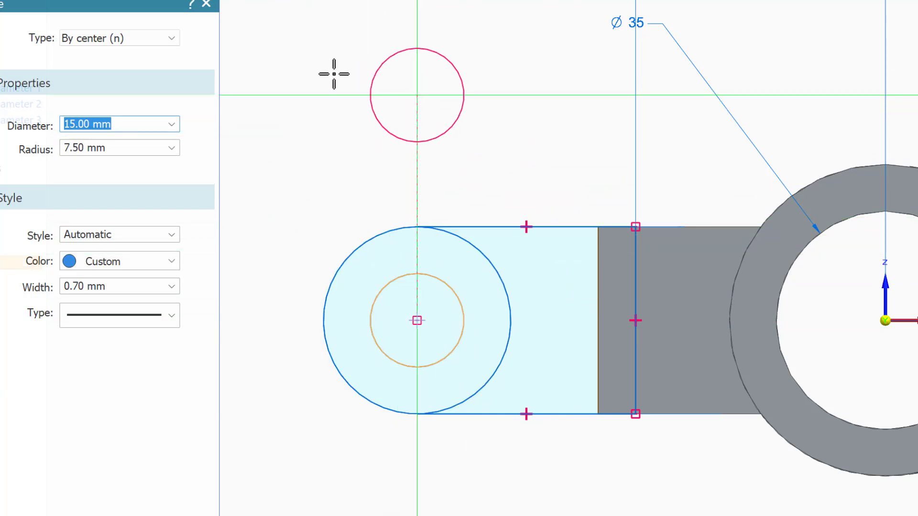
Project the lug outline and both its circles onto the opposite end face of the cross plate, with internal face loops included
middle_drag(566, 514, 601, 515)
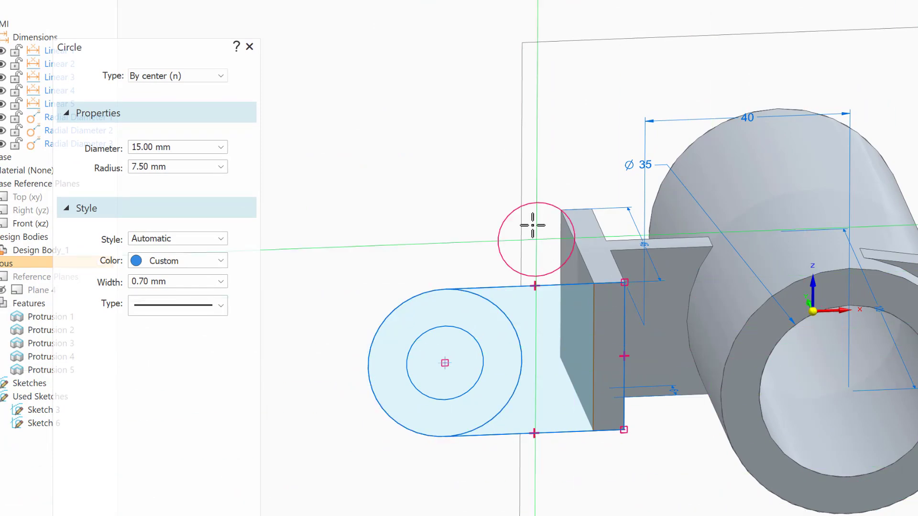
middle_drag(689, 493, 731, 277)
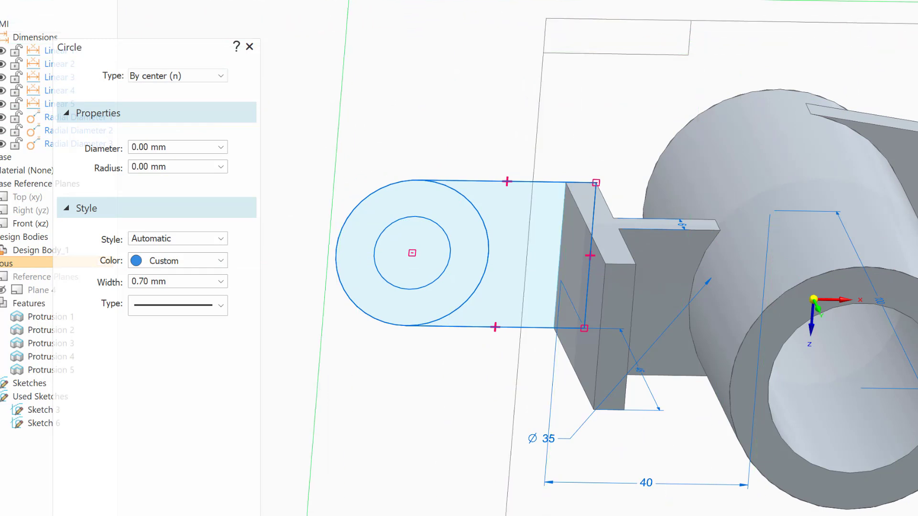
key(Tab)
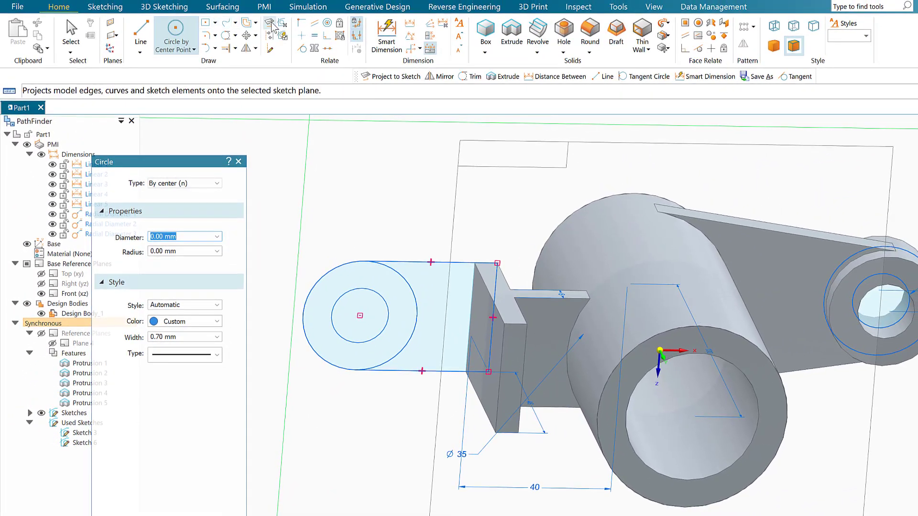
click(270, 24)
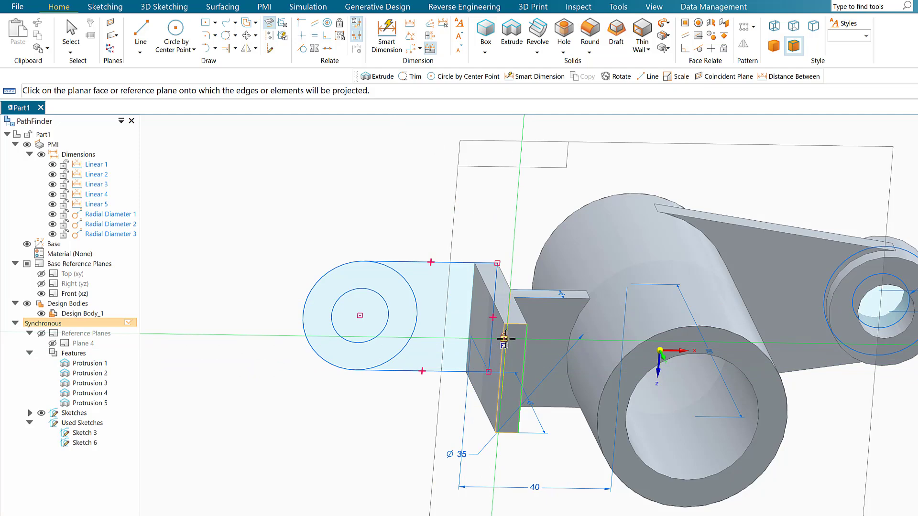
click(504, 338)
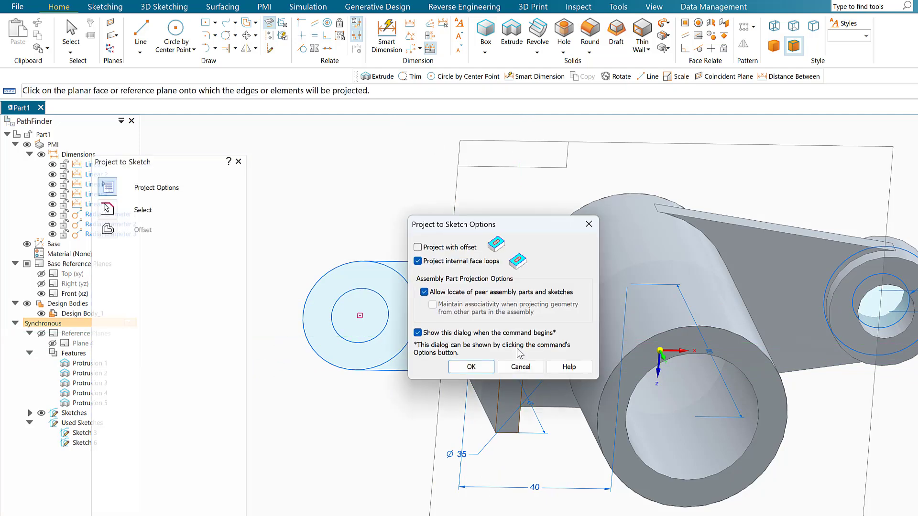
click(471, 367)
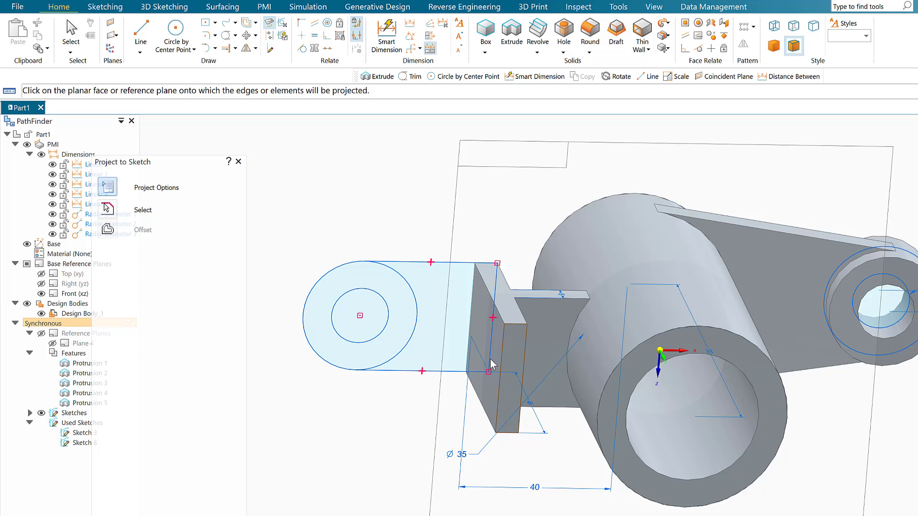
click(445, 263)
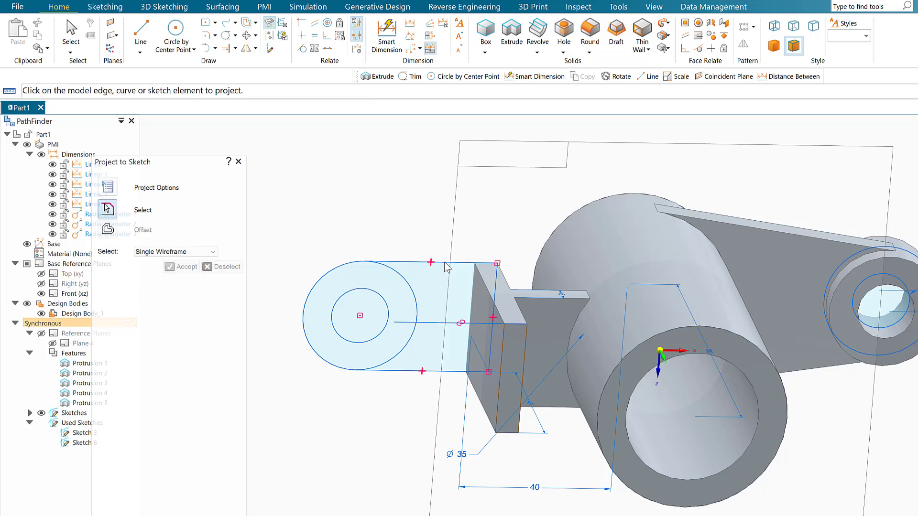
click(496, 293)
click(407, 373)
click(407, 353)
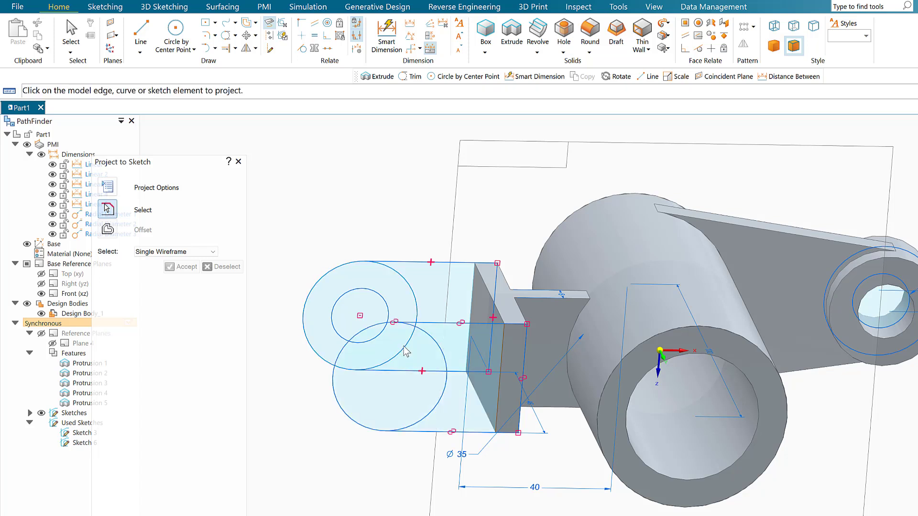
click(381, 300)
Extrude the ring between the 15 mm and 30 mm circles of the original lug profile symmetrically by 12 mm
mouse_move(292, 481)
middle_down()
mouse_move(266, 483)
mouse_move(270, 515)
mouse_move(299, 404)
mouse_move(293, 510)
mouse_move(304, 483)
mouse_move(297, 492)
mouse_move(321, 313)
mouse_move(321, 371)
mouse_move(319, 362)
mouse_move(360, 381)
mouse_move(296, 435)
mouse_move(289, 478)
mouse_move(268, 508)
middle_up()
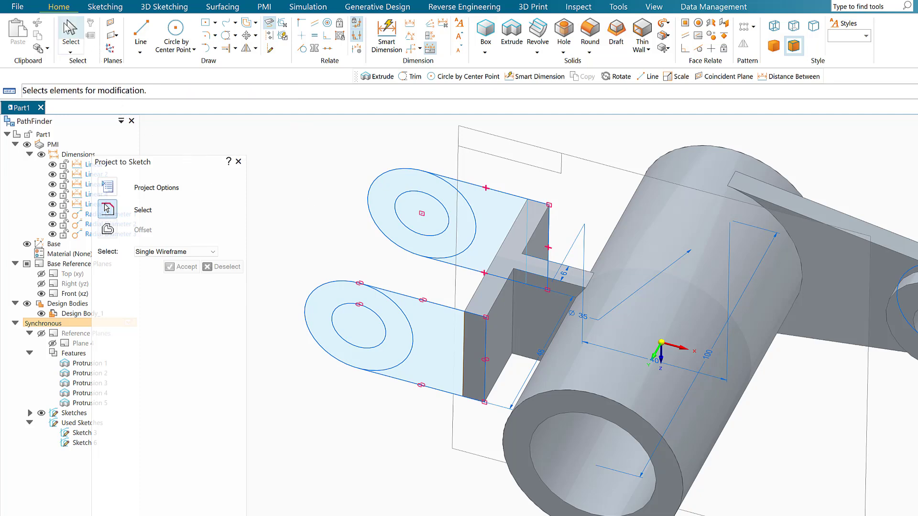
click(71, 30)
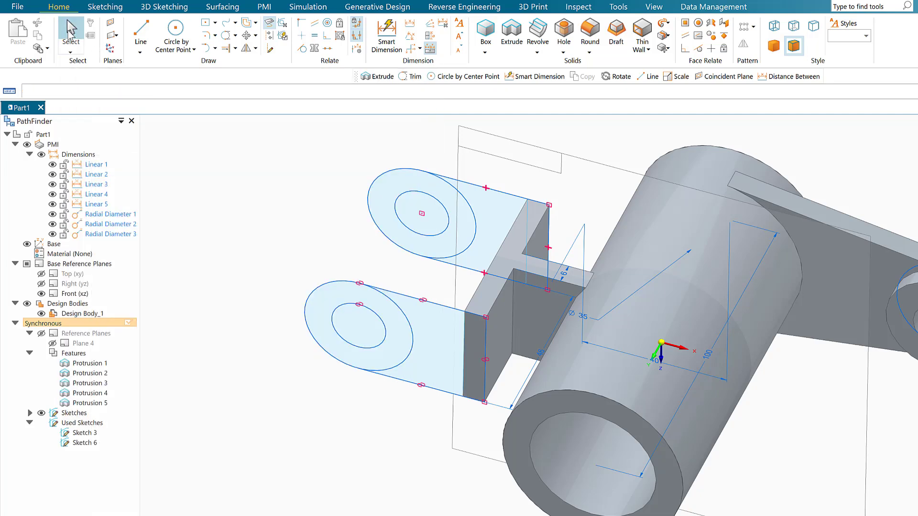
click(383, 202)
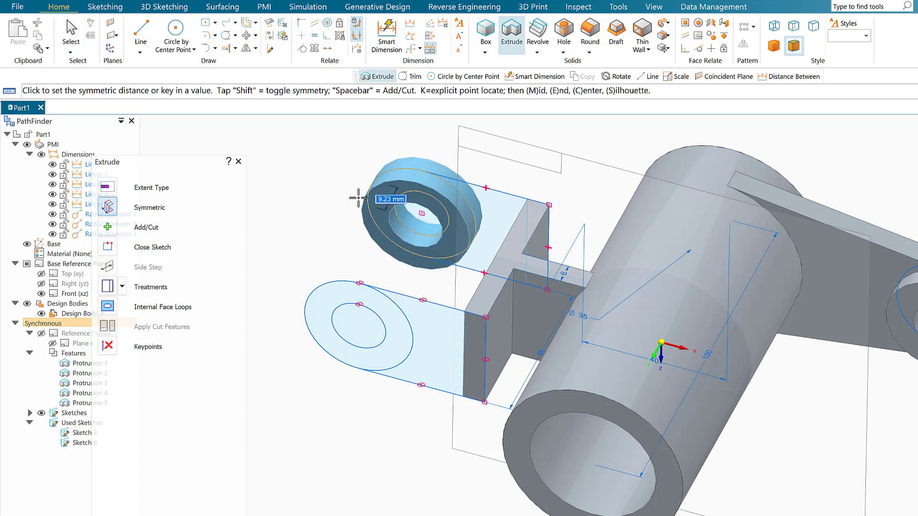
key(Return)
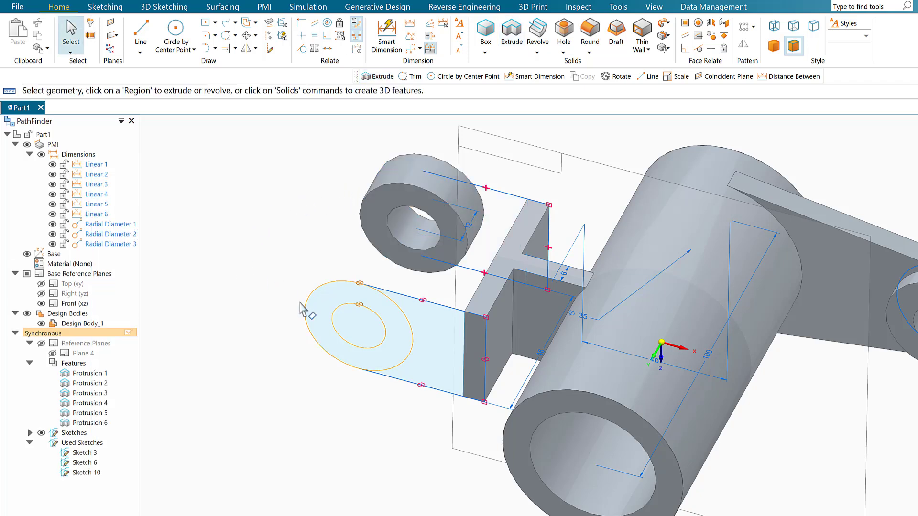
Extrude the ring region of the projected lug profile symmetrically by 12 mm as the second boss
click(306, 319)
click(310, 330)
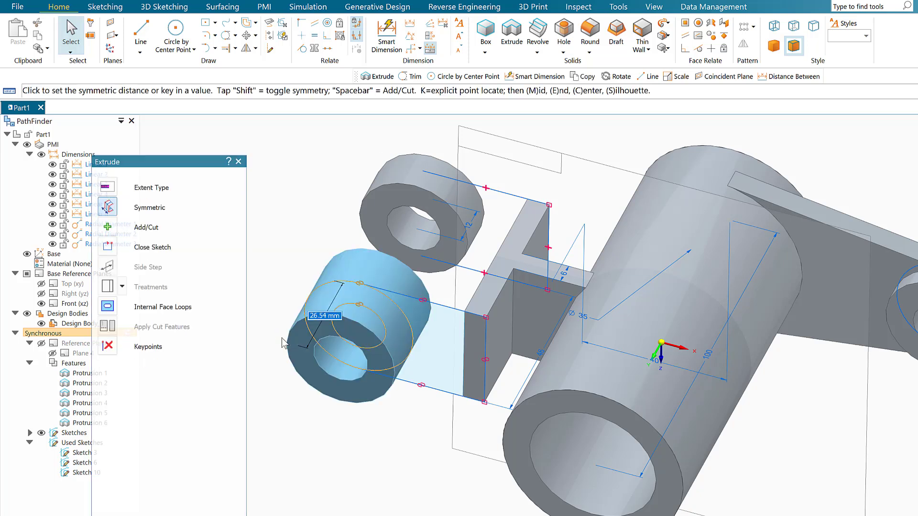
key(Return)
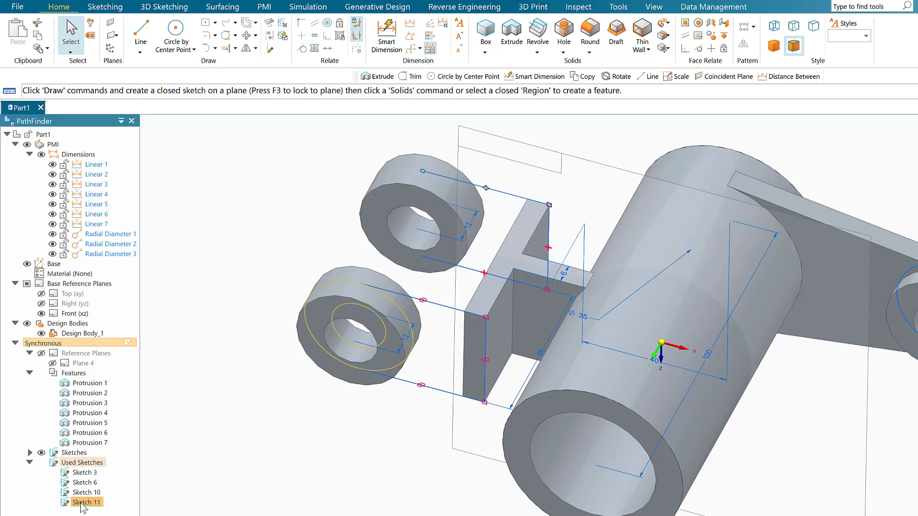
Restore the two used ring sketches, Sketch 11 and Sketch 10
click(110, 511)
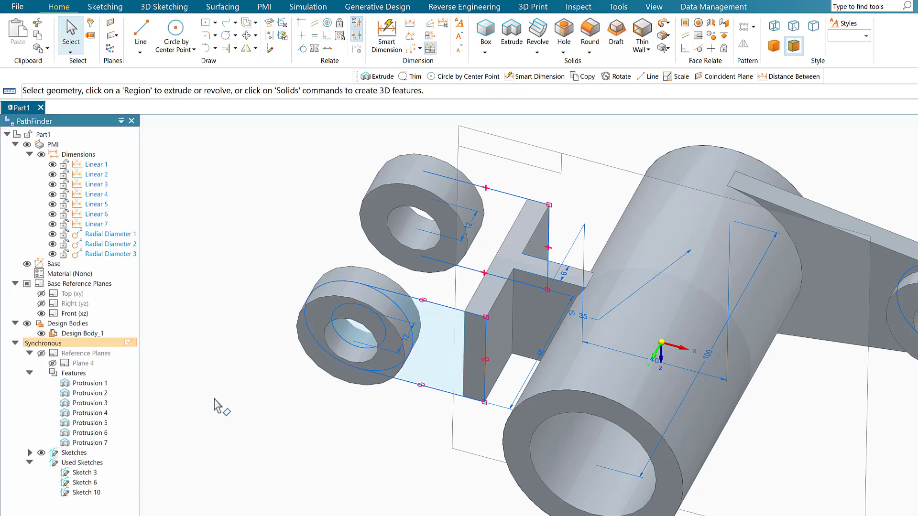
right_click(86, 497)
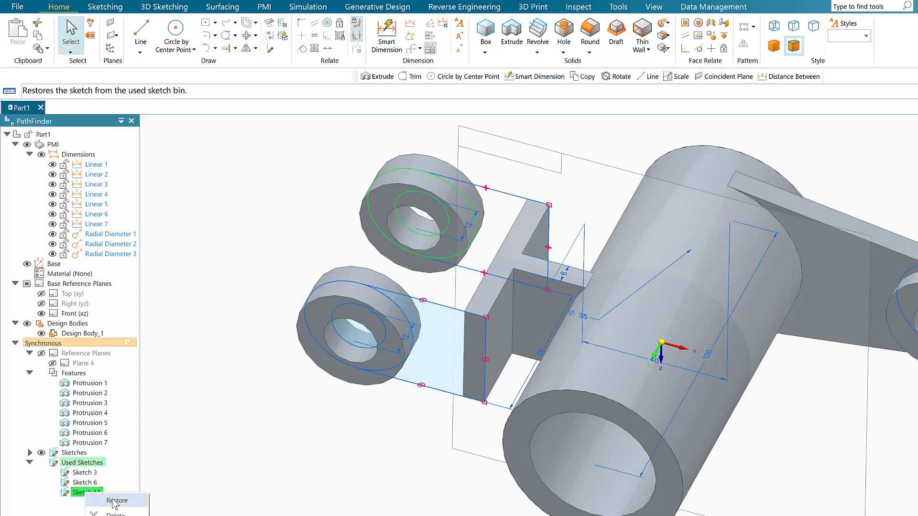
click(112, 497)
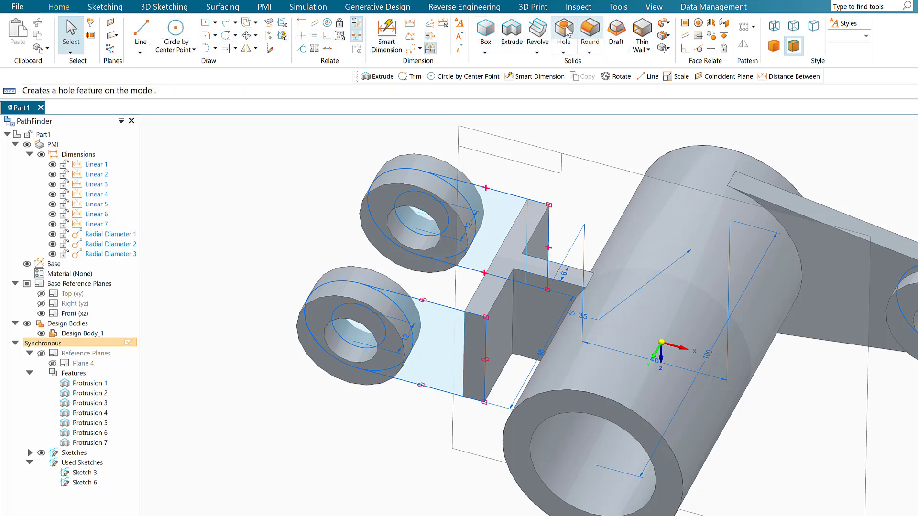
Trim away the outer arc of the 30 mm circle in both restored lug profiles, keeping the arcs facing the cross plate
click(225, 35)
click(386, 168)
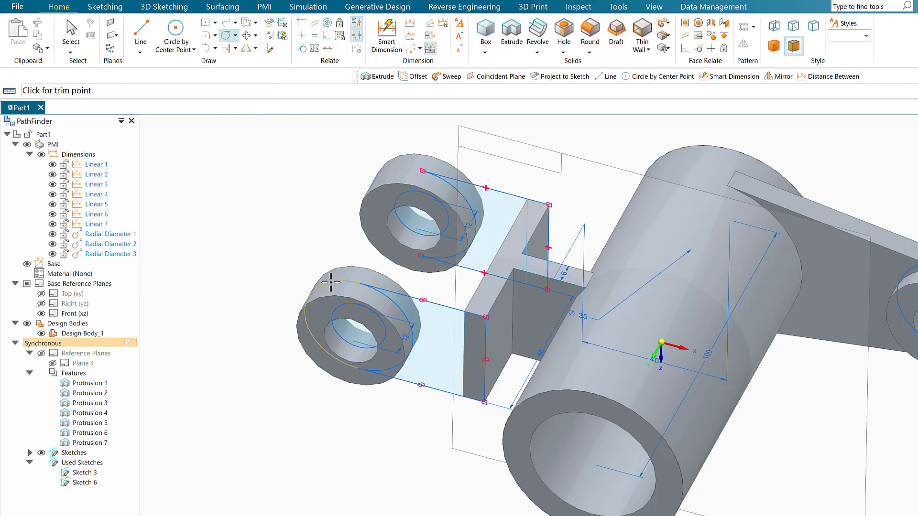
click(327, 282)
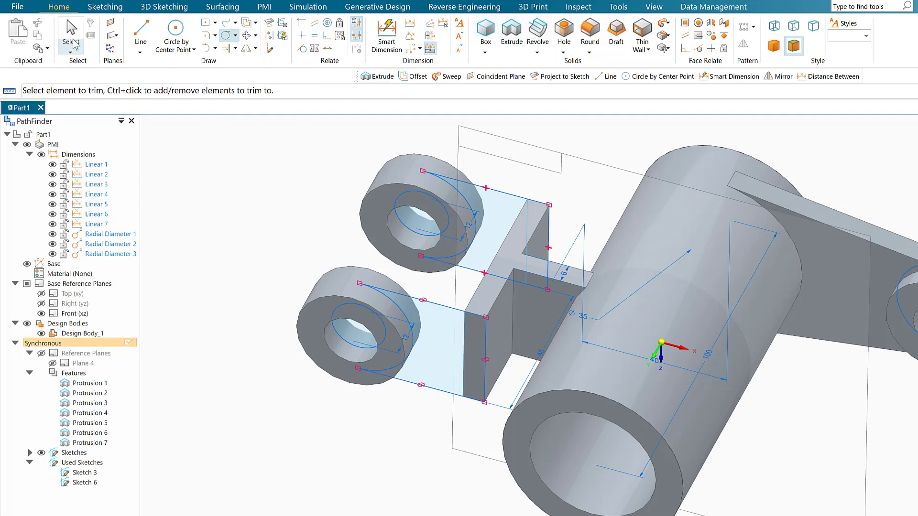
Extrude the projected lug arm profile, selected as a chain, symmetrically by 6 mm to join its boss to the cross plate
click(521, 35)
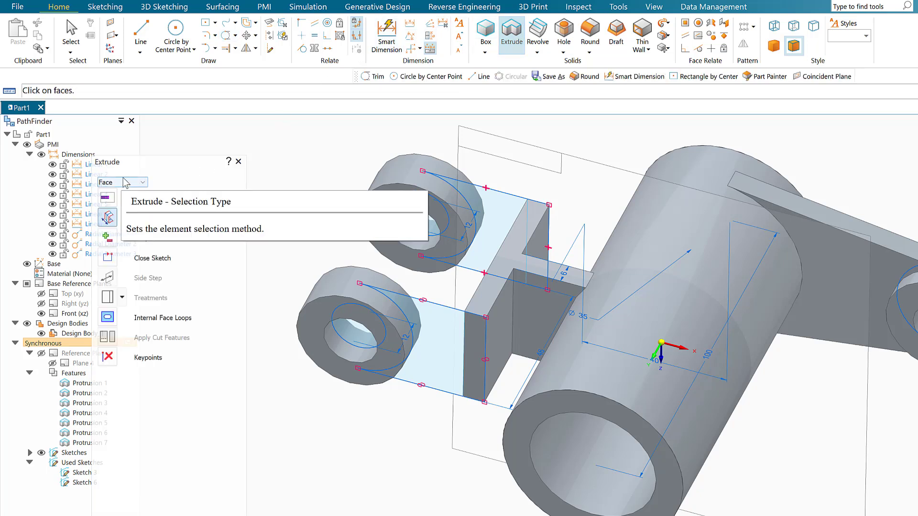
click(143, 183)
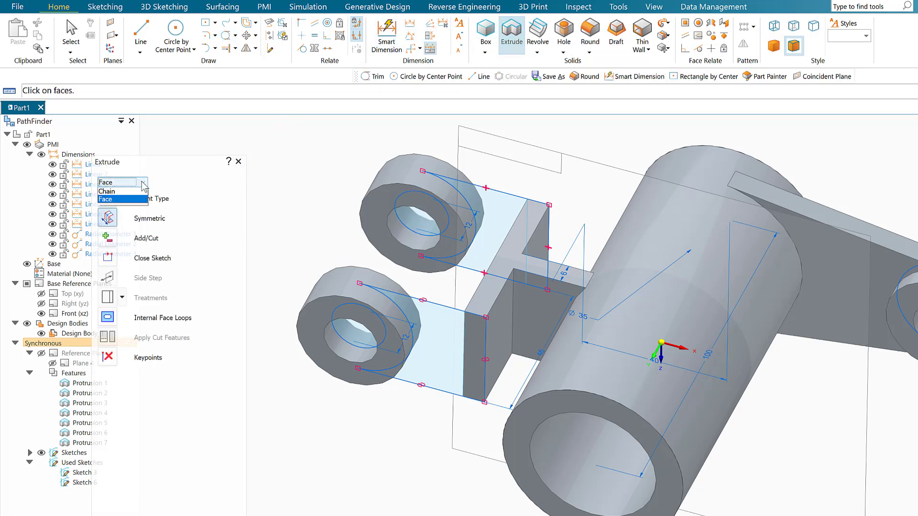
click(106, 204)
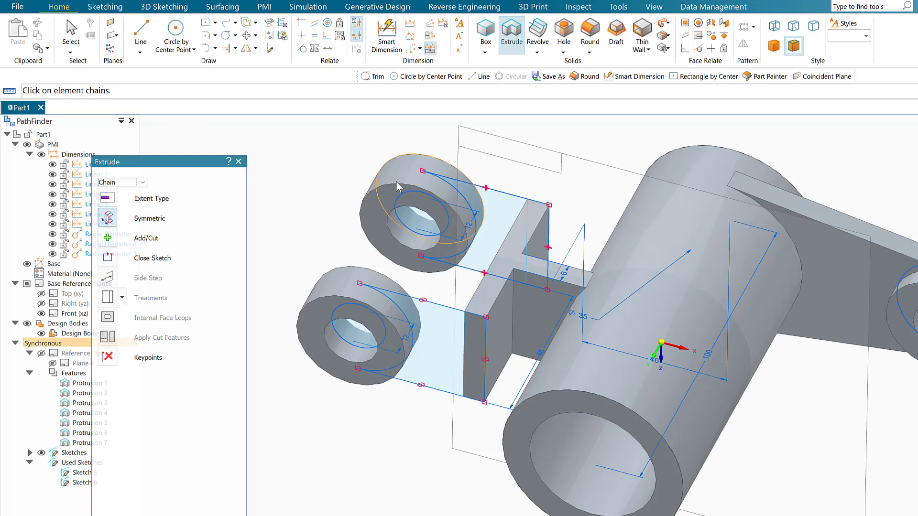
click(449, 311)
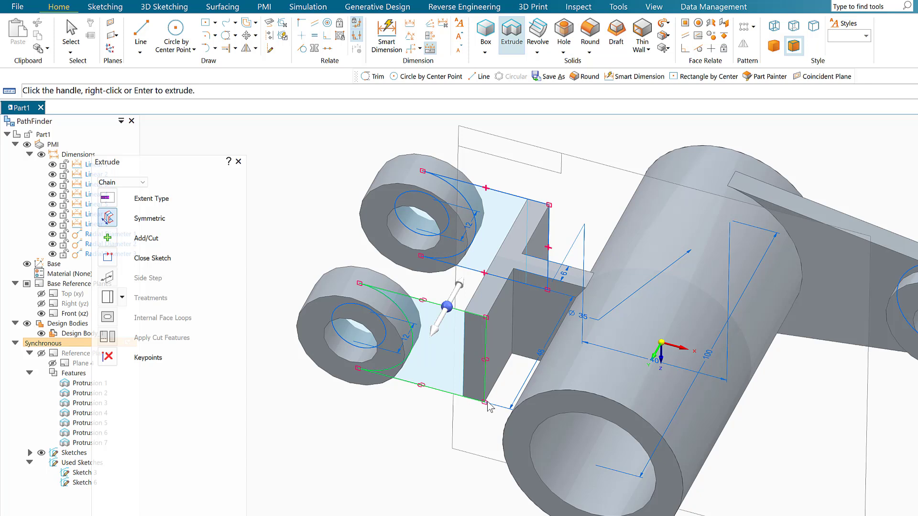
click(435, 329)
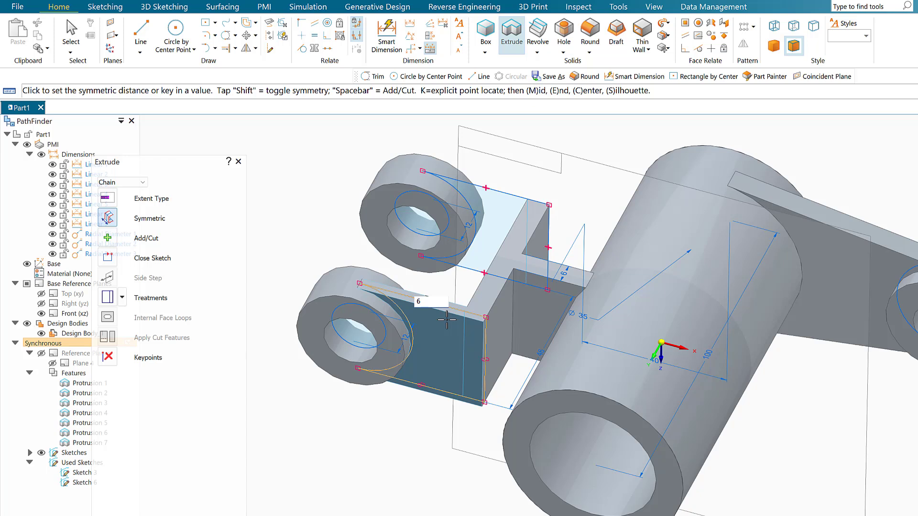
text(6)
key(Return)
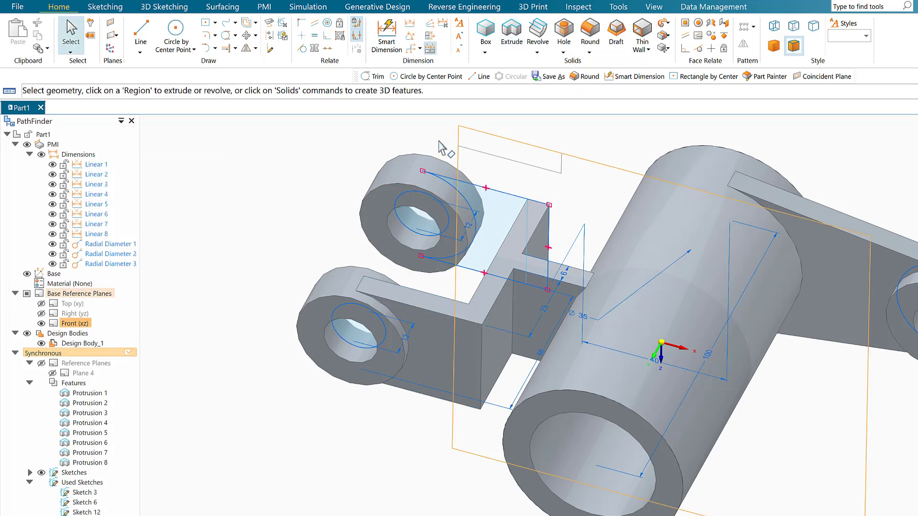
Extrude the original lug arm profile as a chain symmetrically to form the fork's second arm, joining its boss to the cross plate
click(520, 33)
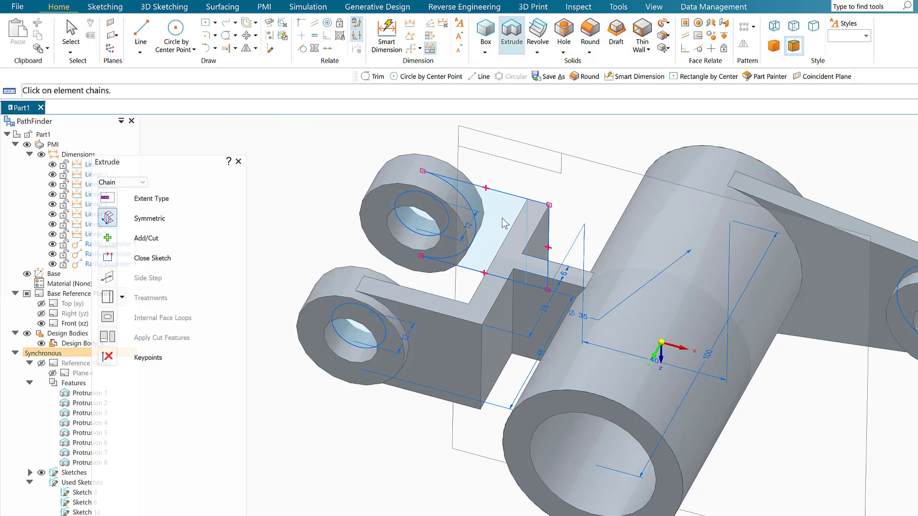
click(505, 196)
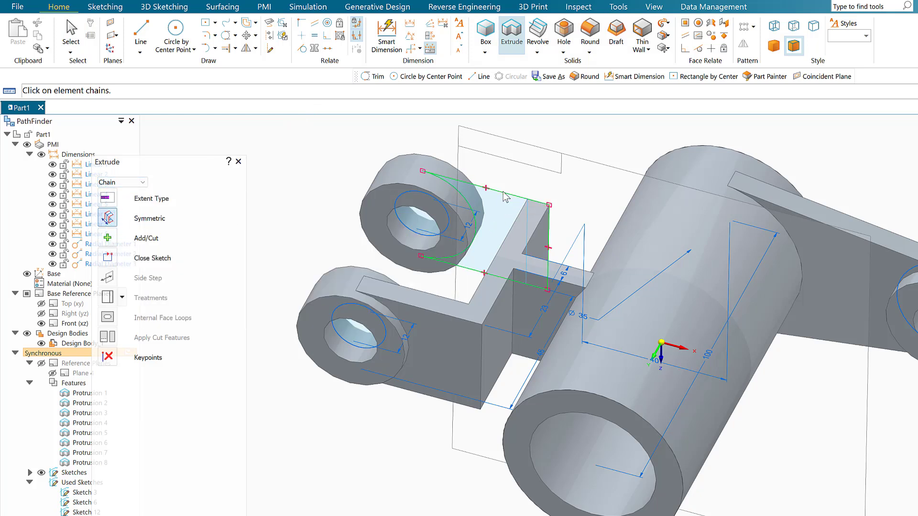
click(494, 216)
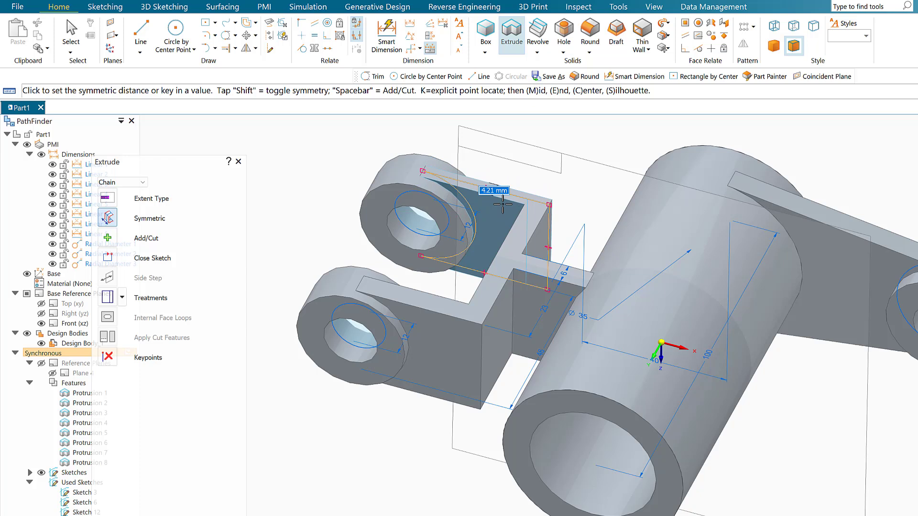
key(Return)
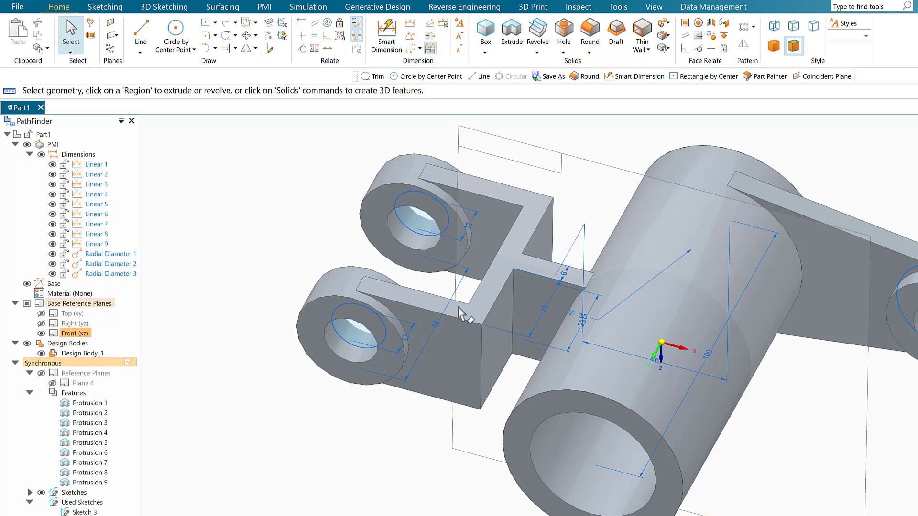
Show the Top (xy) reference plane in place of the Front plane and lock line sketching to it, viewed square-on
middle_drag(487, 335, 420, 262)
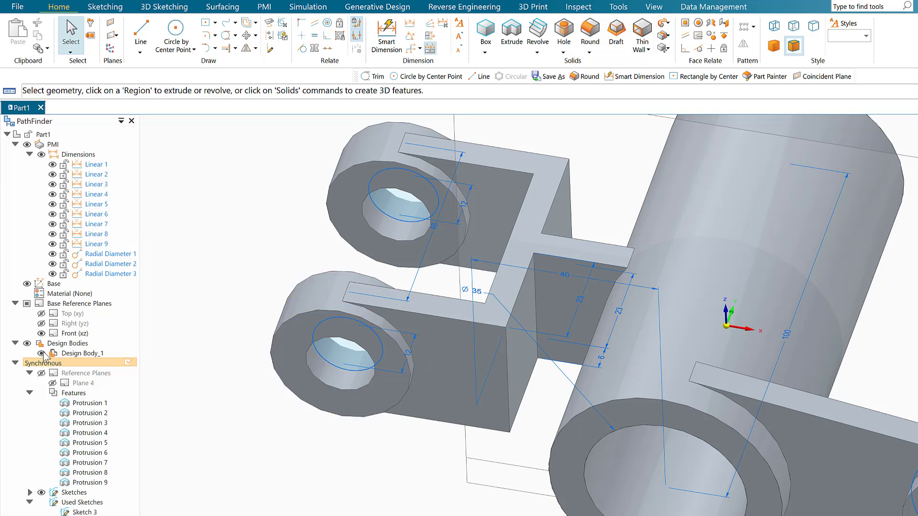
click(41, 333)
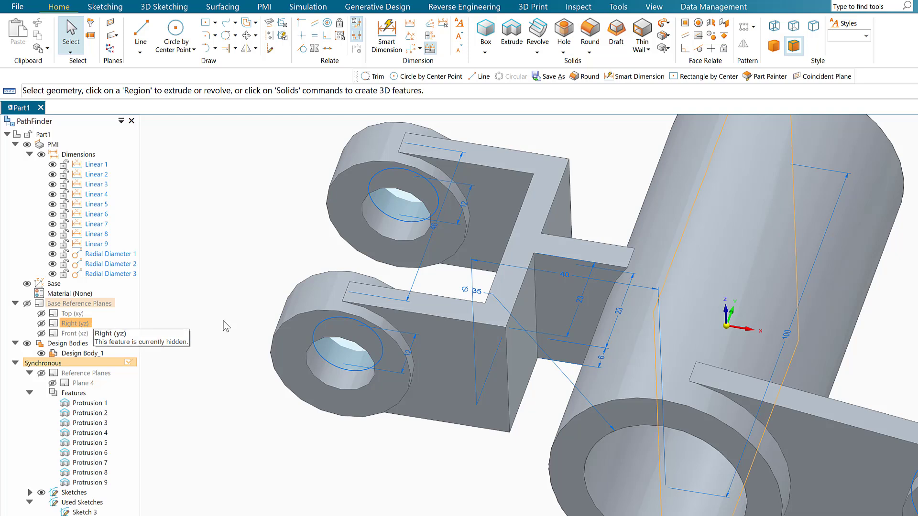
click(42, 313)
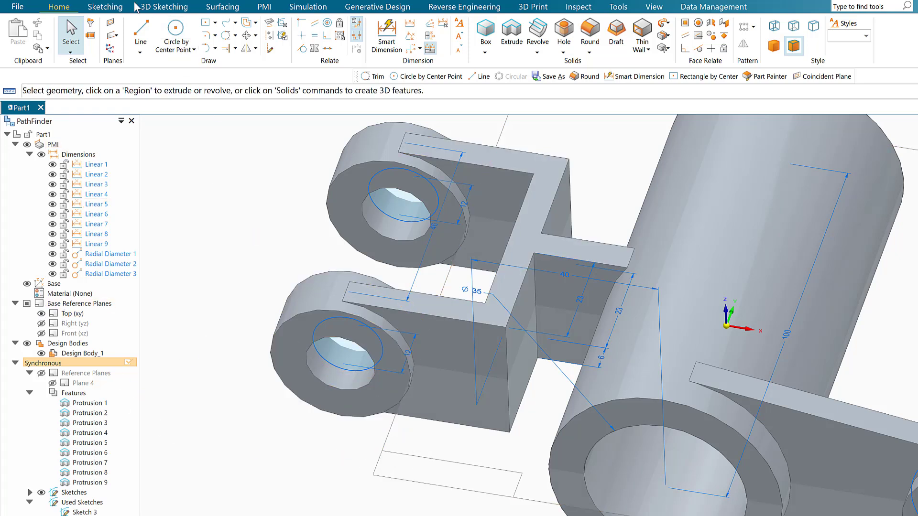
click(141, 33)
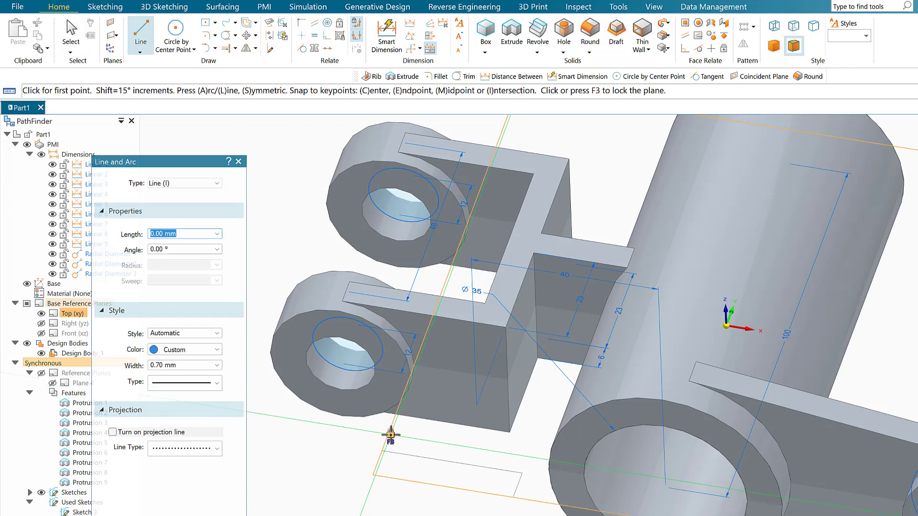
click(390, 435)
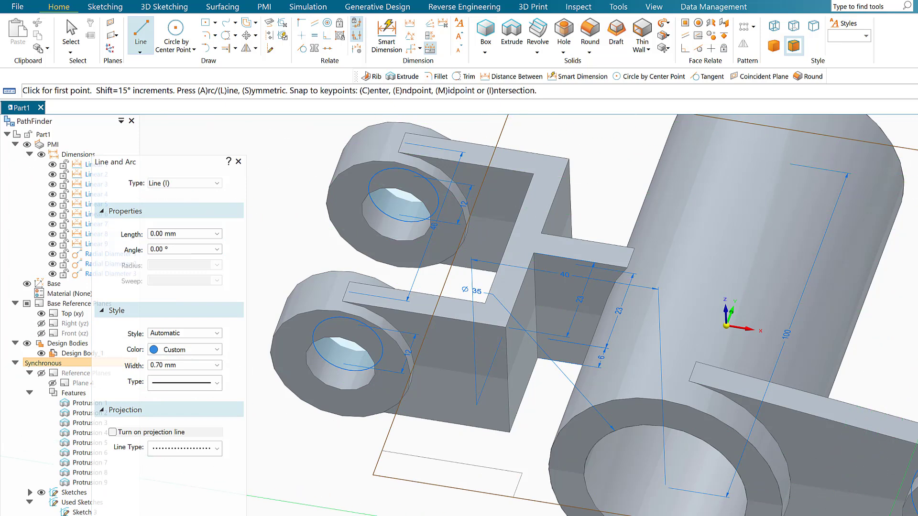
key(ctrl+h)
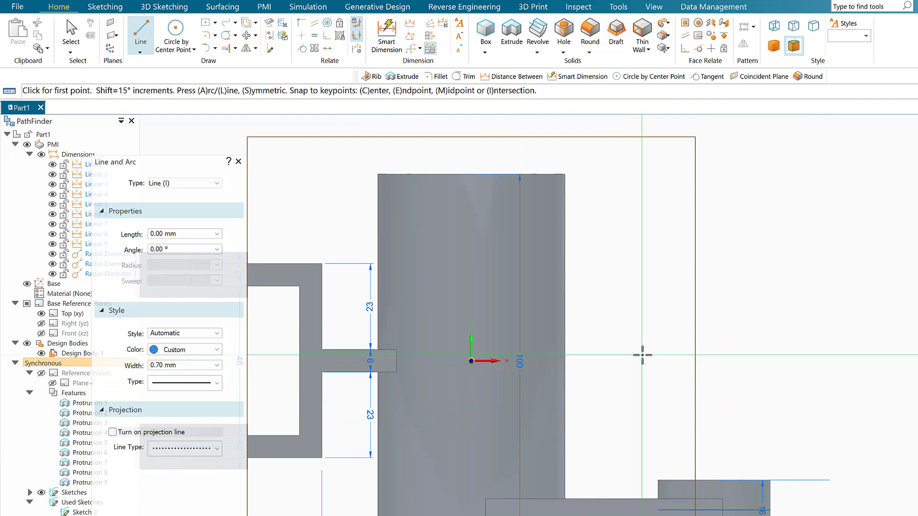
mouse_move(647, 349)
middle_down()
mouse_move(726, 302)
mouse_move(711, 285)
mouse_move(622, 277)
mouse_move(600, 288)
mouse_move(598, 324)
mouse_move(626, 326)
mouse_move(628, 304)
middle_up()
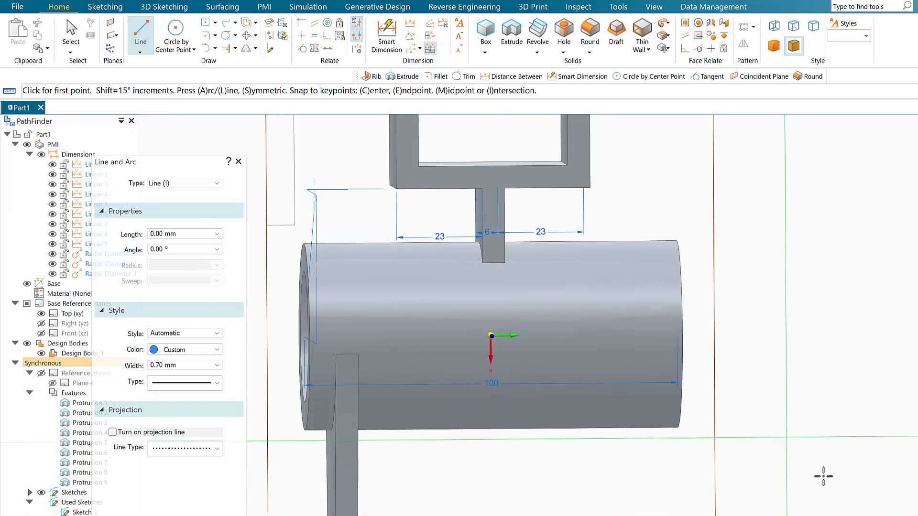
key(ctrl+h)
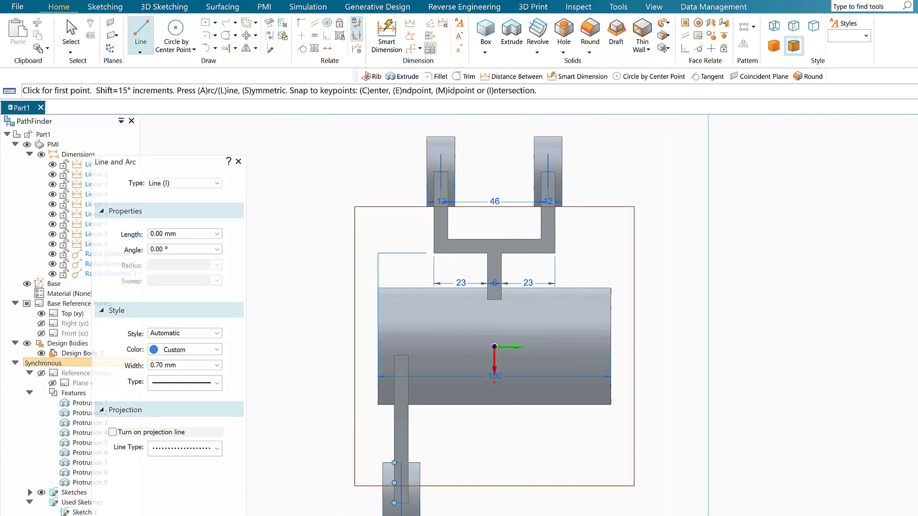
Sketch a sloping line about 28 mm long from the fork cross plate's outer corner to the nearer cylinder end corner, with a short tail down the end face
click(708, 515)
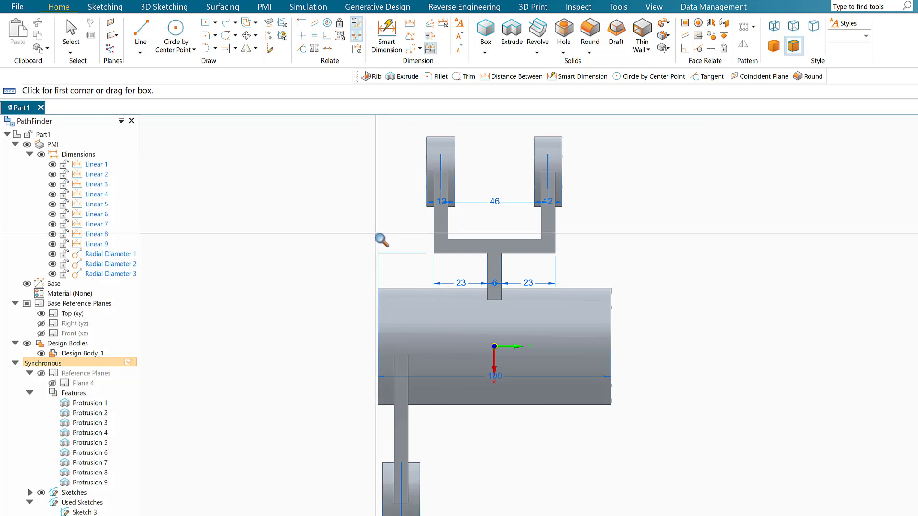
drag(375, 232, 626, 307)
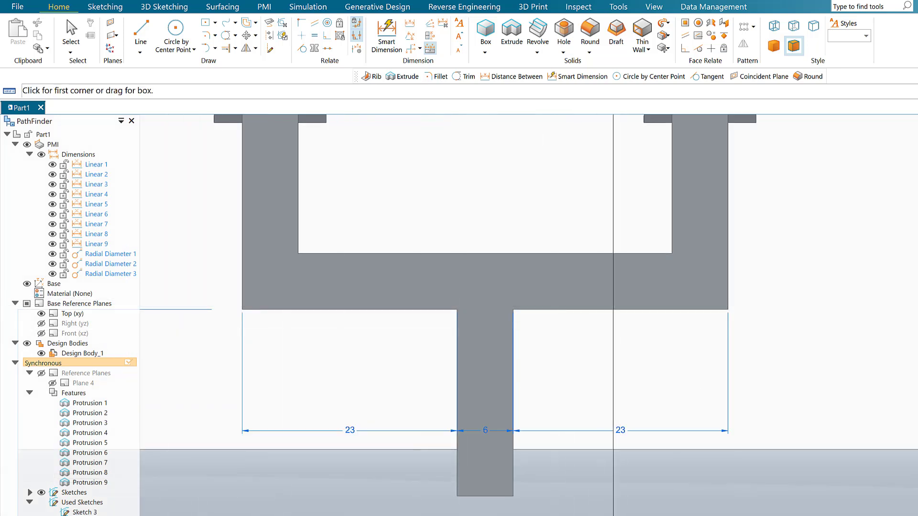
click(807, 515)
drag(498, 433, 518, 373)
click(138, 35)
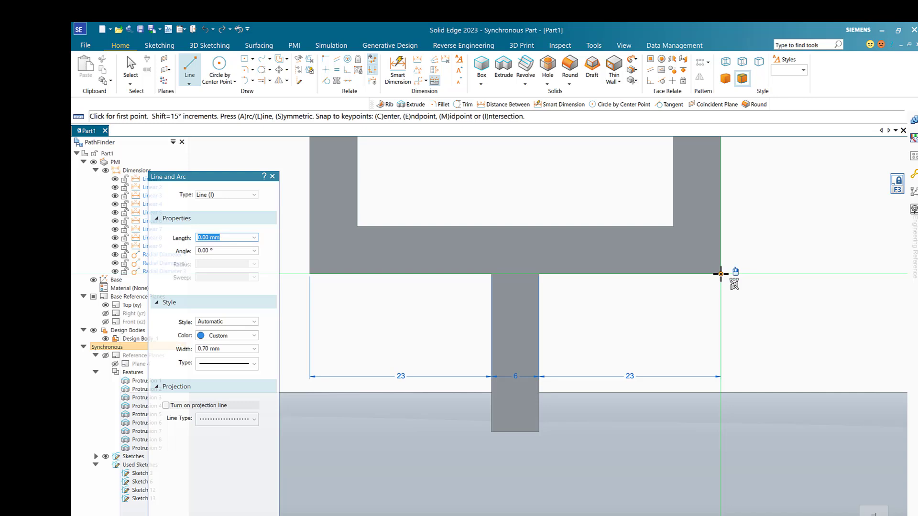
click(724, 276)
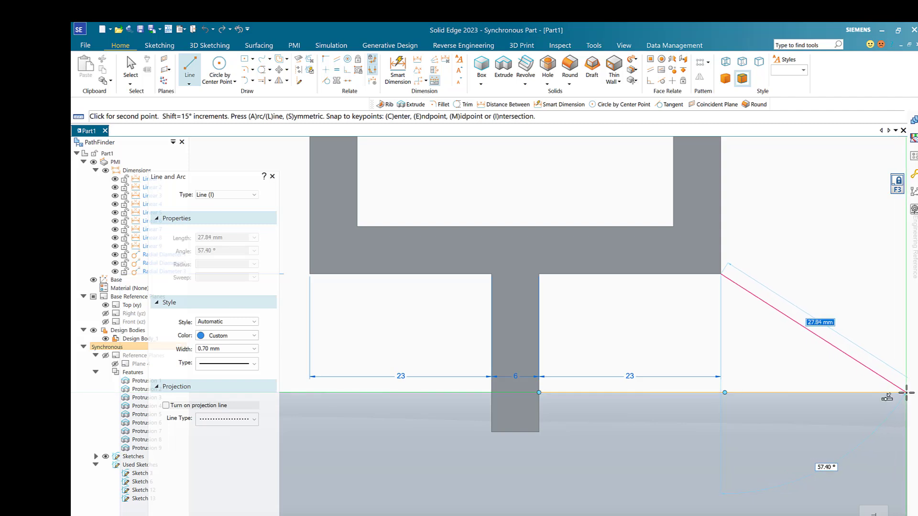
click(905, 392)
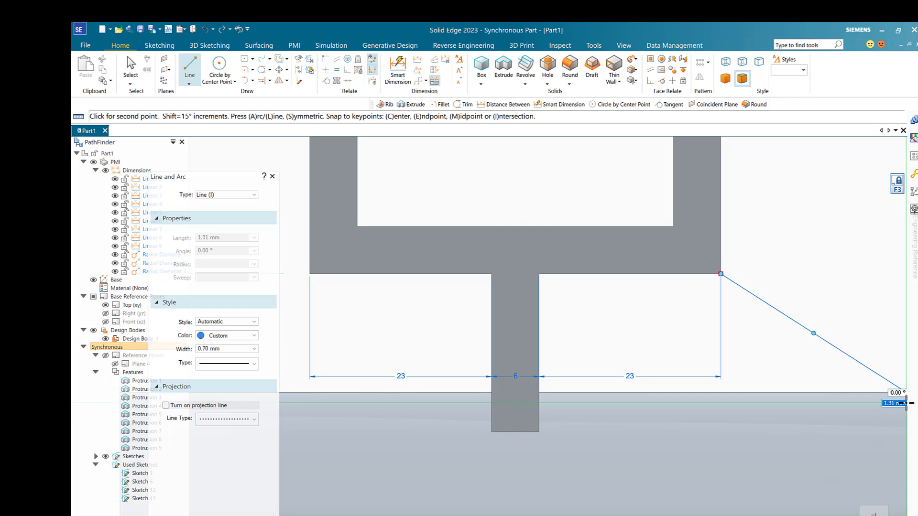
right_click(839, 407)
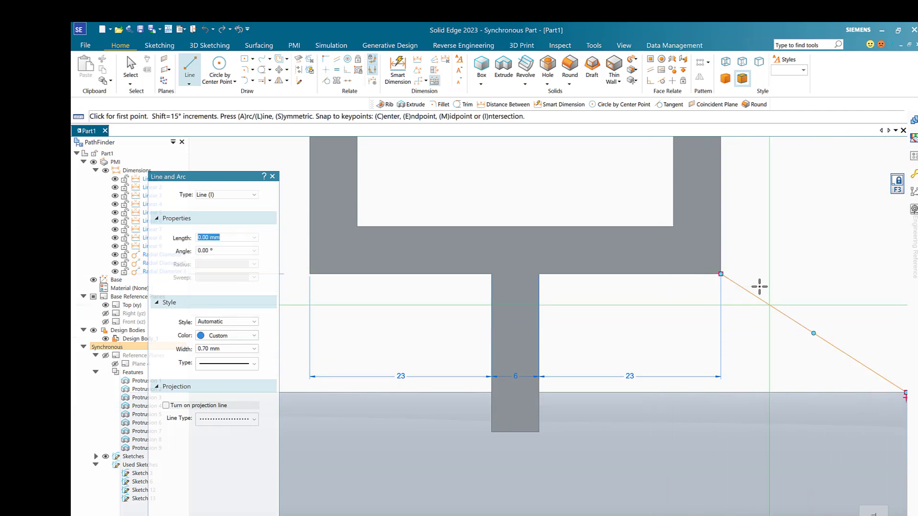
mouse_move(831, 244)
middle_down()
mouse_move(762, 250)
mouse_move(864, 251)
mouse_move(836, 246)
mouse_move(862, 256)
middle_up()
Sketch the matching sloping line from the cross plate's opposite corner to the cylinder's other end corner, ending in a short vertical segment about 1 mm long
click(874, 511)
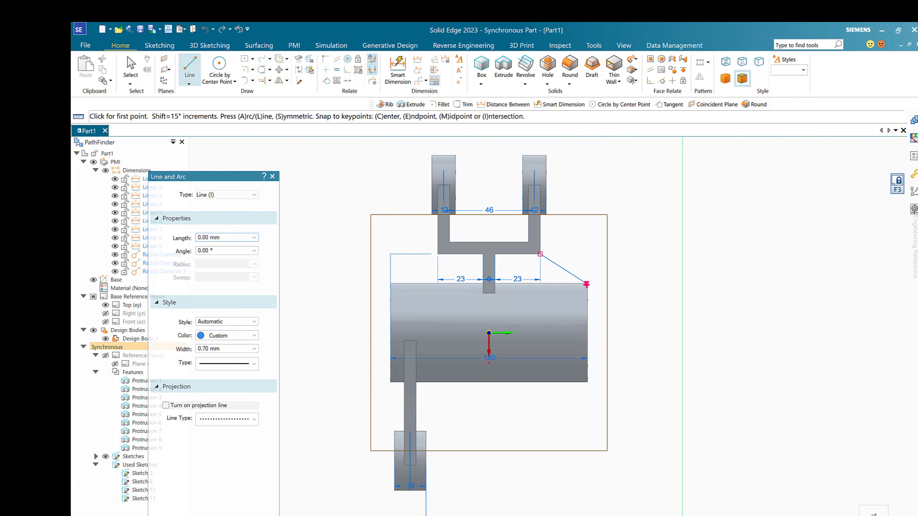
key(Escape)
drag(376, 238, 434, 309)
click(429, 303)
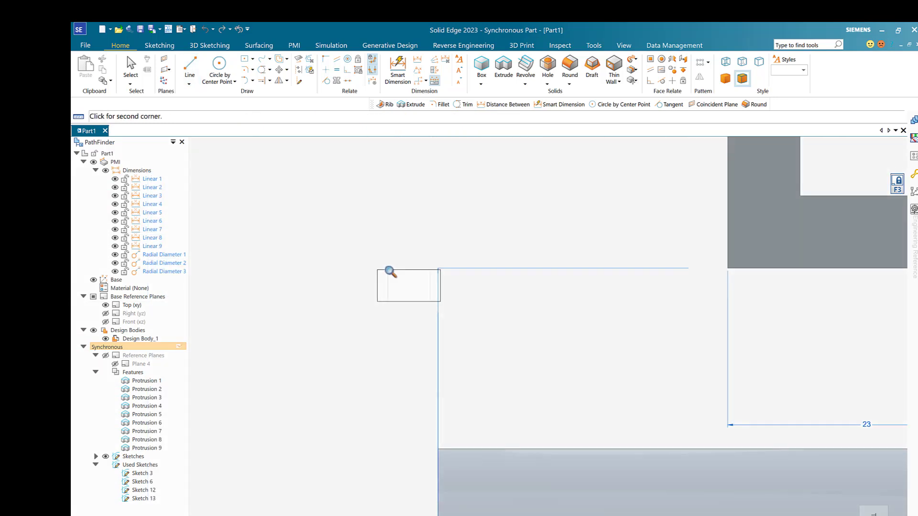
click(190, 66)
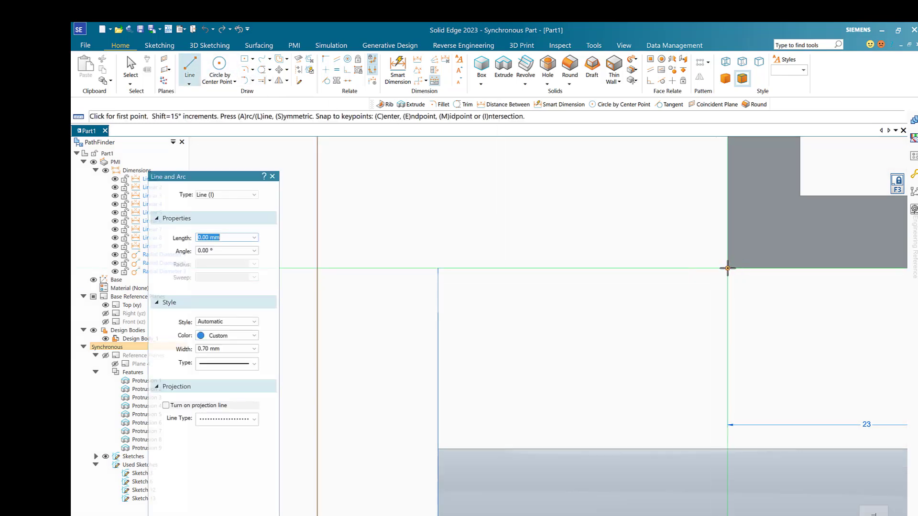
click(727, 269)
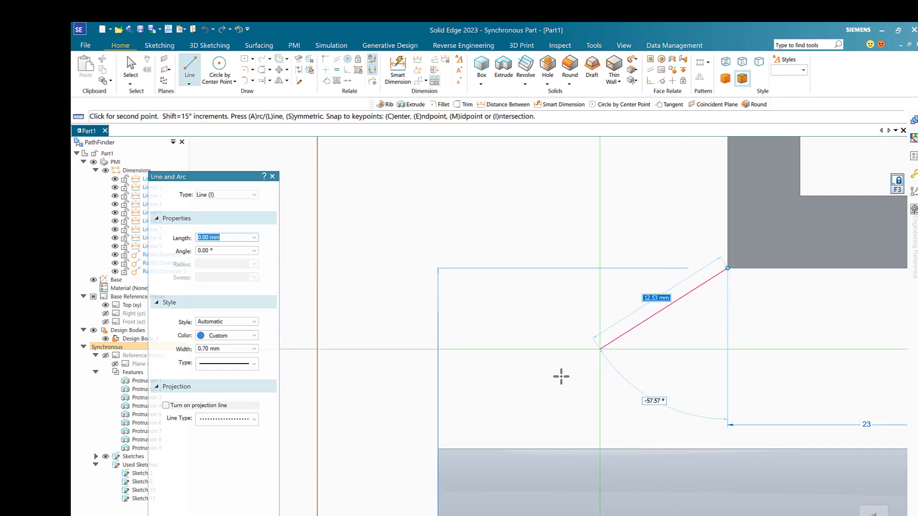
click(438, 449)
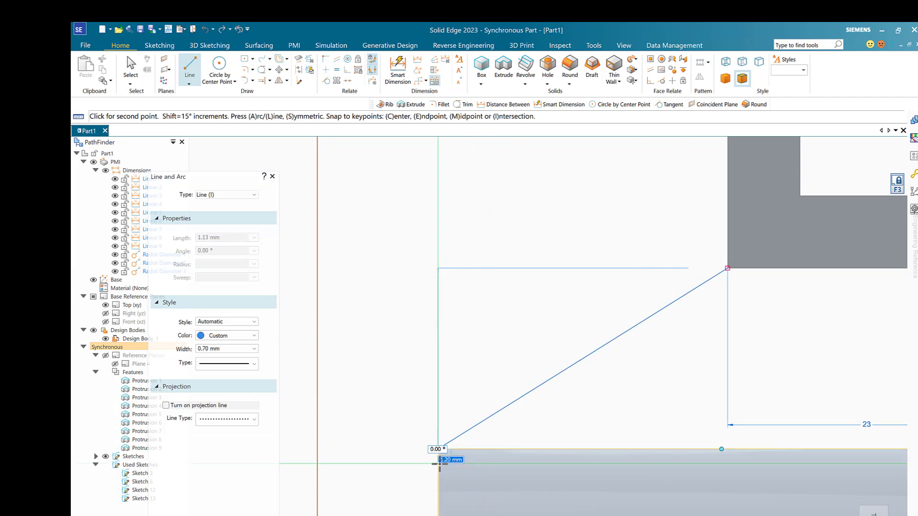
click(438, 463)
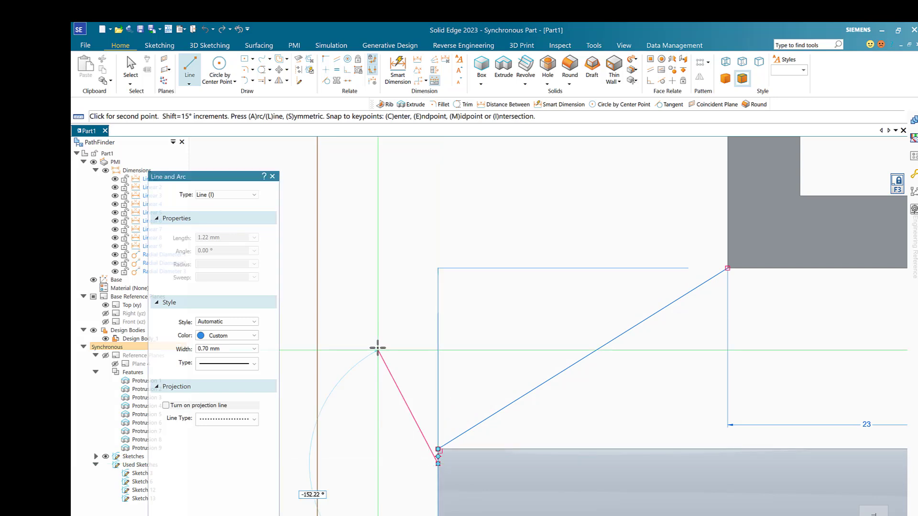
right_click(432, 307)
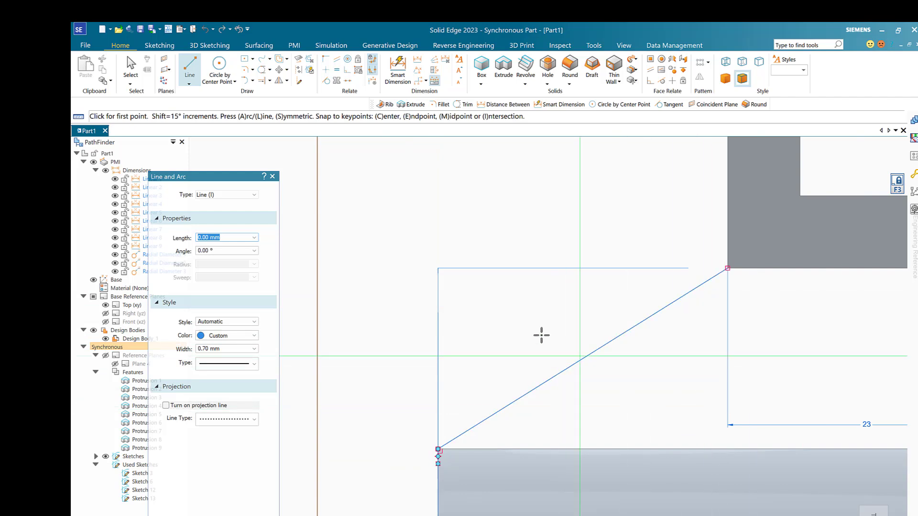
middle_drag(391, 246, 436, 260)
Create a rib from one of the sloping lines, selected as a chain, filling the gap between cross plate, web and cylinder
click(784, 260)
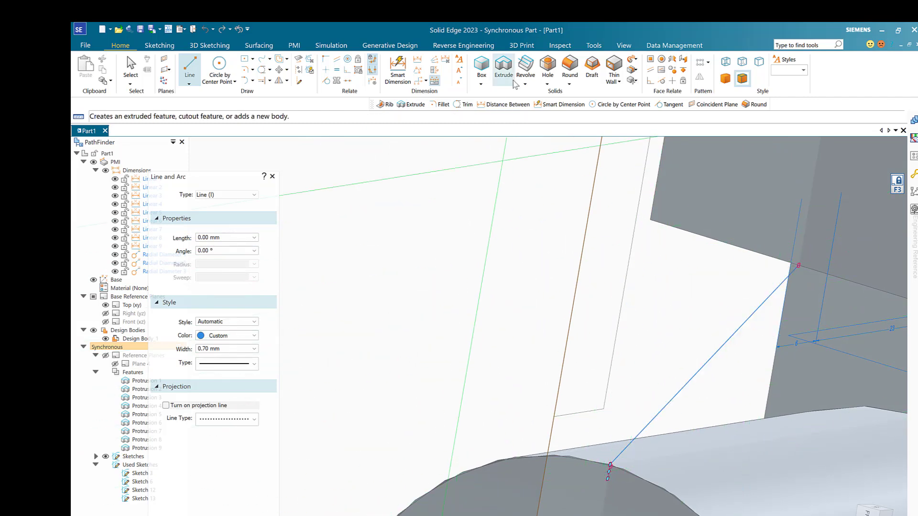
click(617, 73)
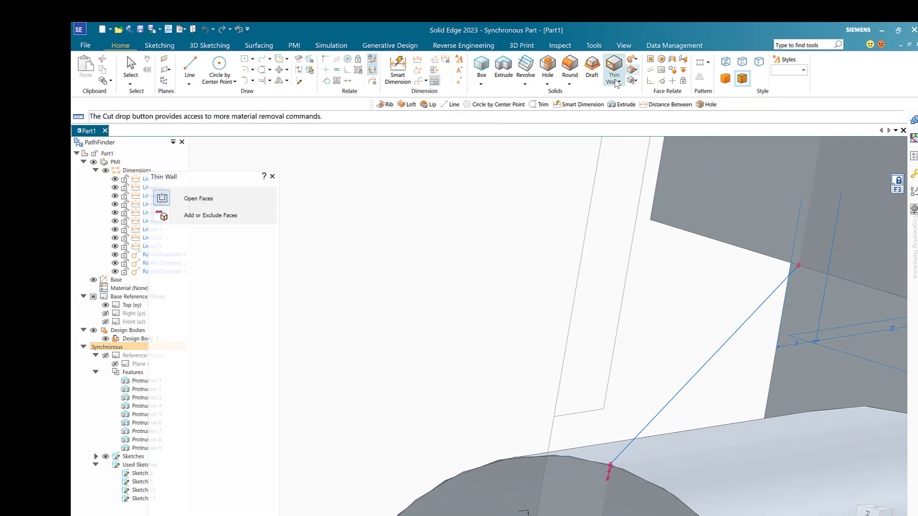
click(619, 81)
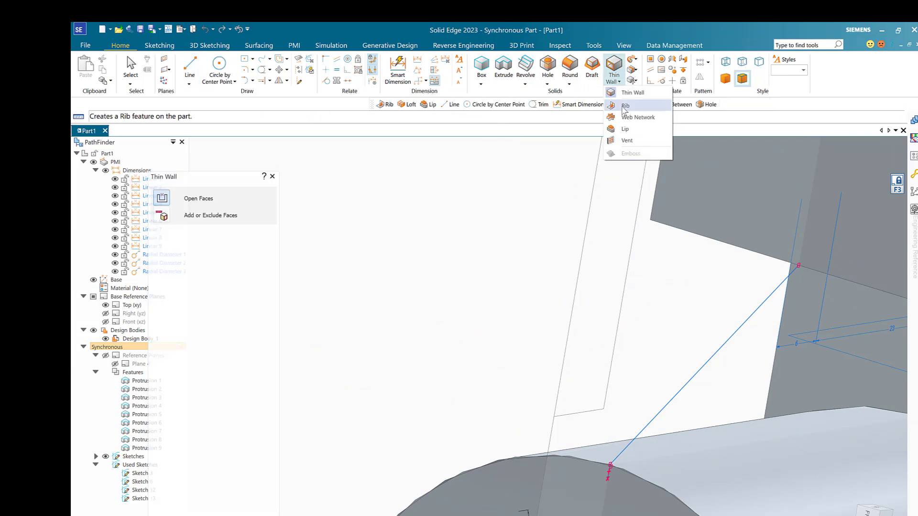
click(627, 107)
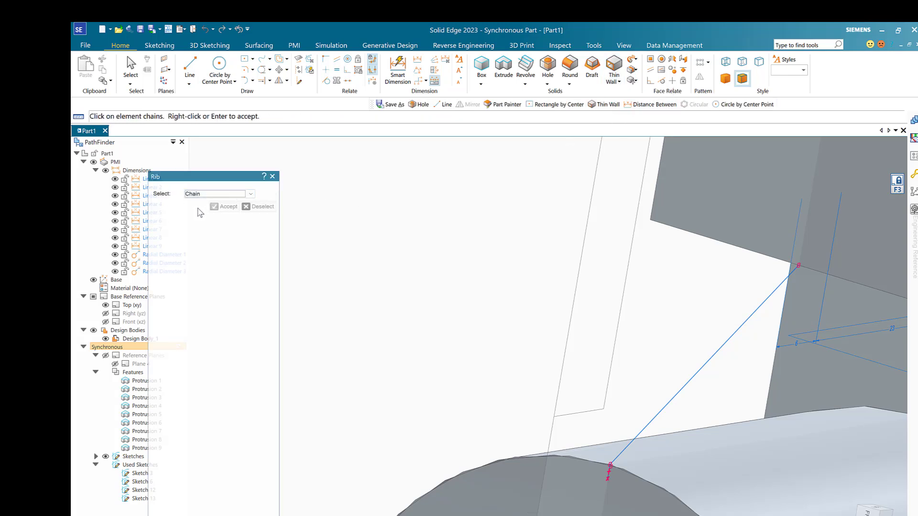
click(737, 327)
click(725, 344)
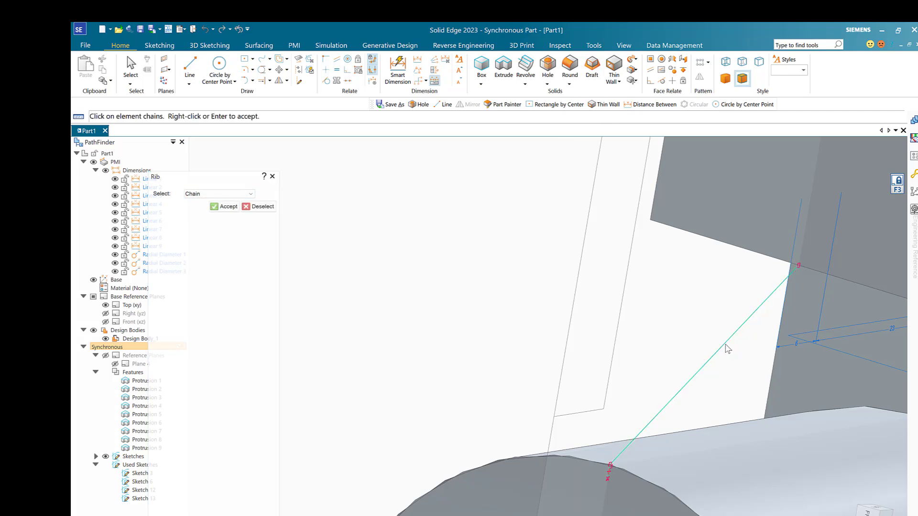
click(229, 207)
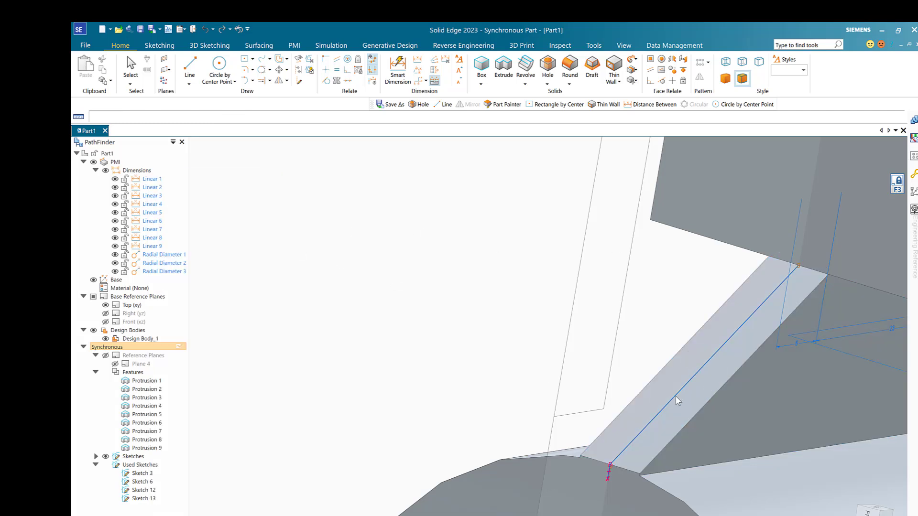
Create a second centered rib from the sloping line chain on the web's opposite side, filling the gap between cross plate and cylinder
middle_drag(414, 260, 472, 301)
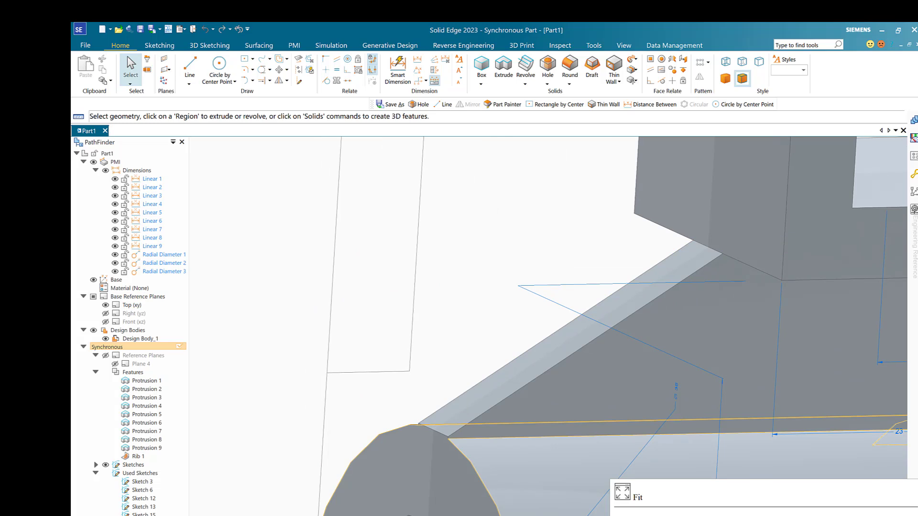
click(712, 515)
drag(822, 329, 436, 278)
drag(874, 325, 697, 336)
middle_drag(698, 336, 637, 287)
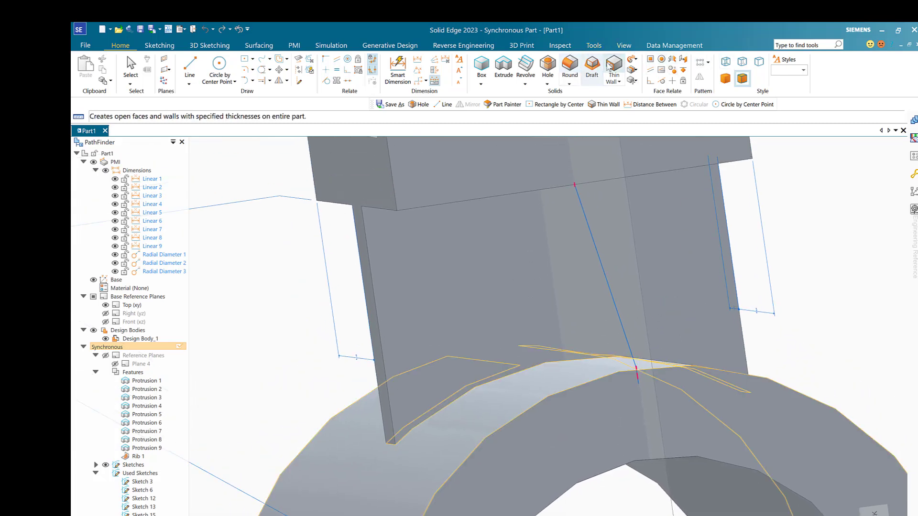
click(619, 81)
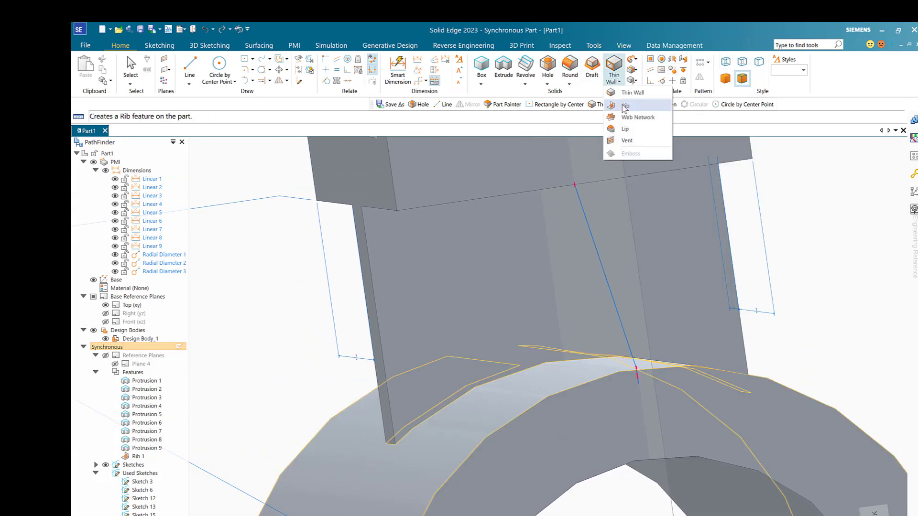
click(625, 108)
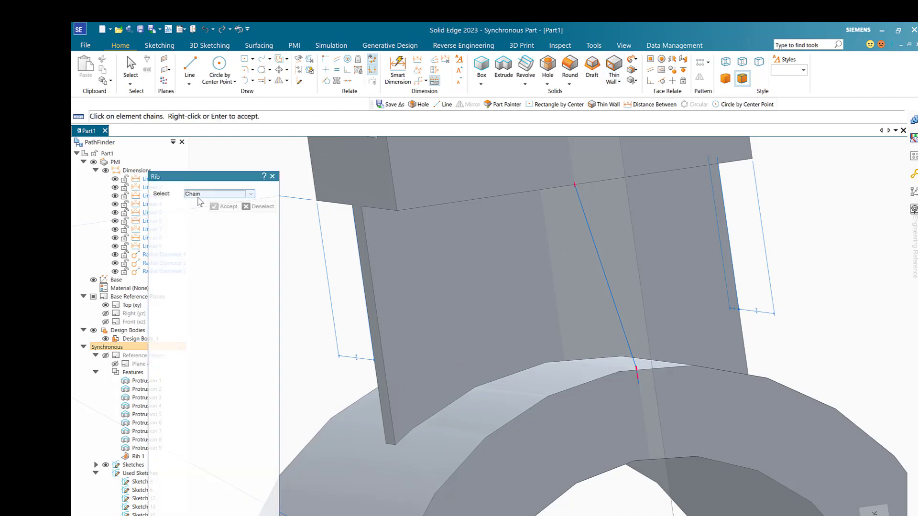
click(607, 282)
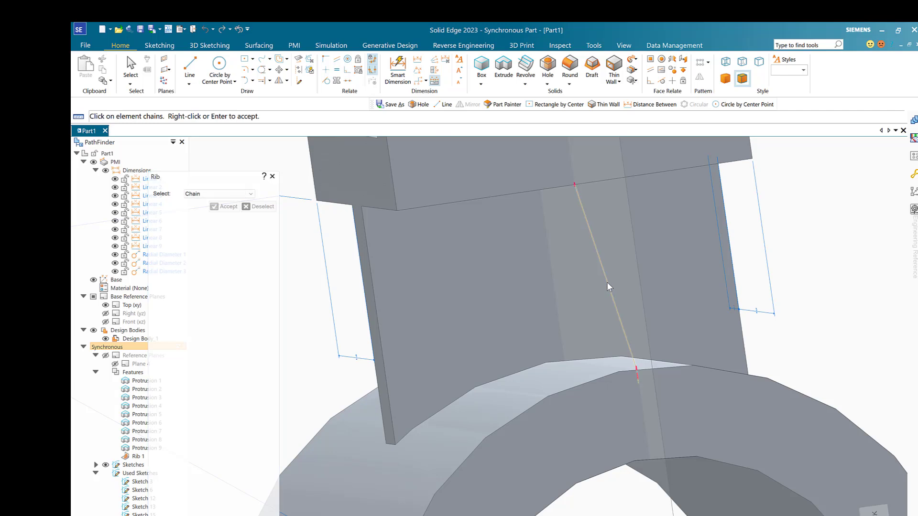
click(608, 289)
click(234, 209)
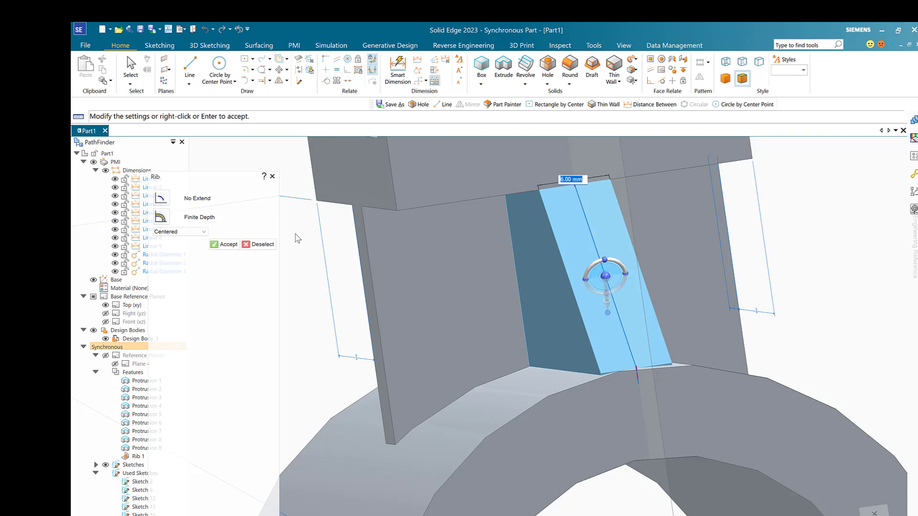
click(225, 244)
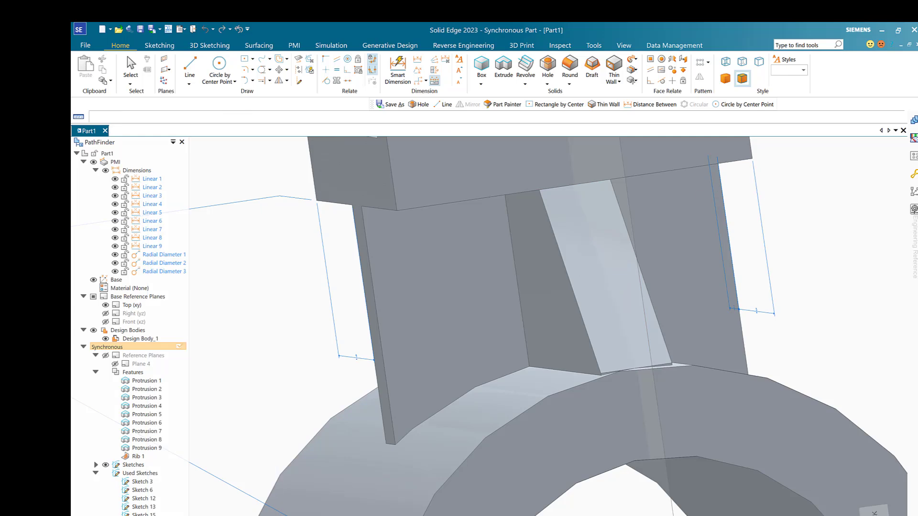
middle_drag(806, 394, 656, 407)
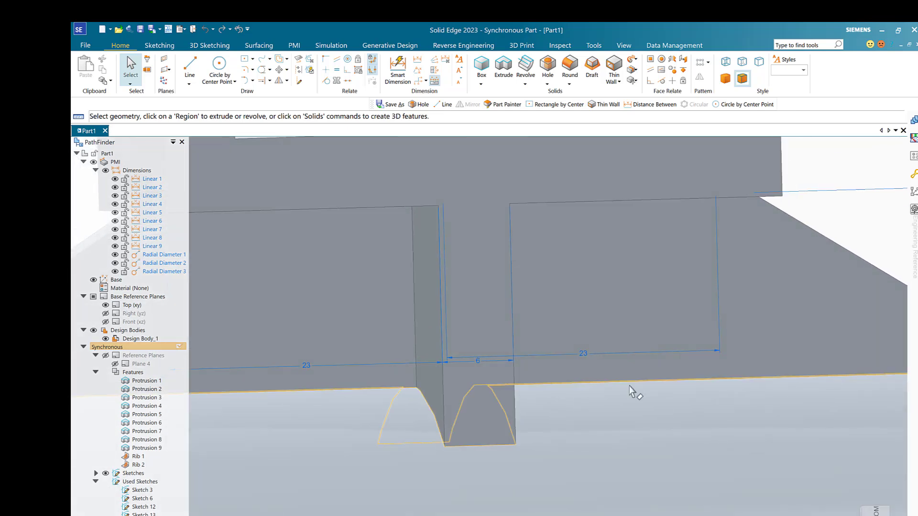
Inspect the ribbed bracket from several sides, then switch to Exercise 16.pdf to check the side arm's sloping web dimensions
scroll(613, 379, down, 2)
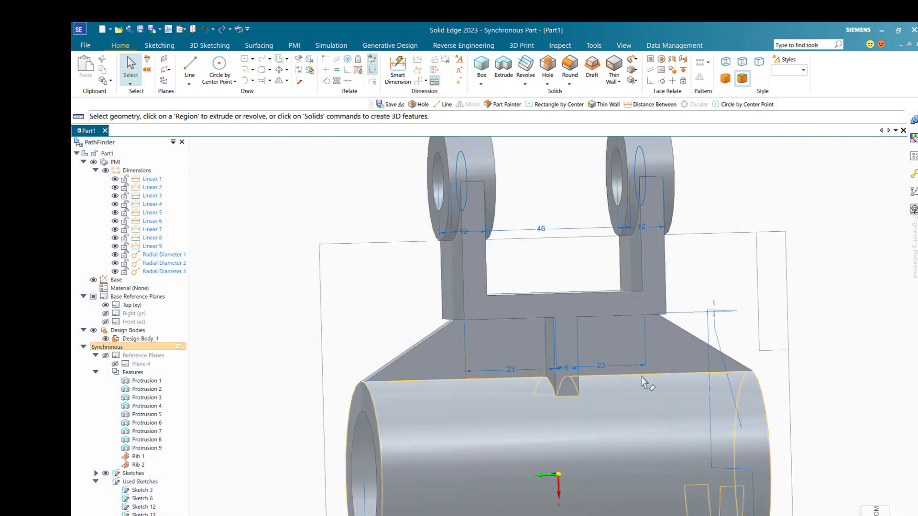
scroll(645, 383, down, 1)
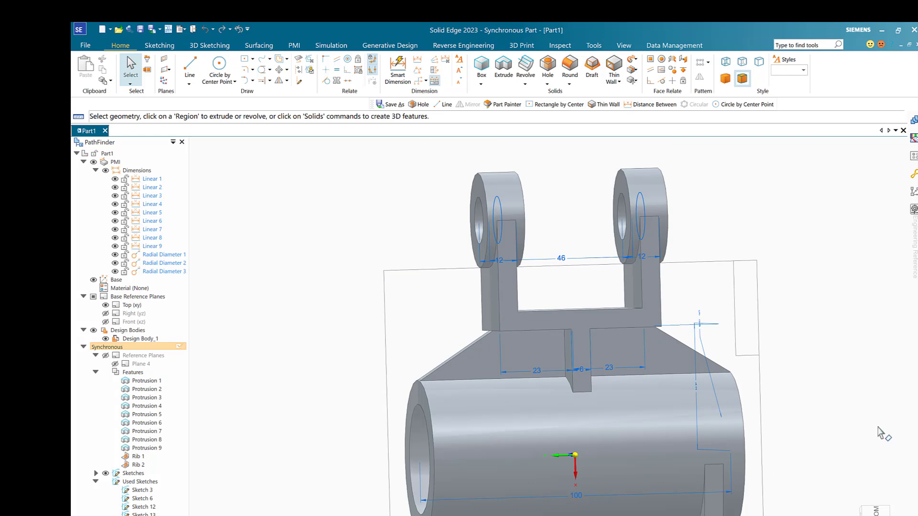
click(865, 510)
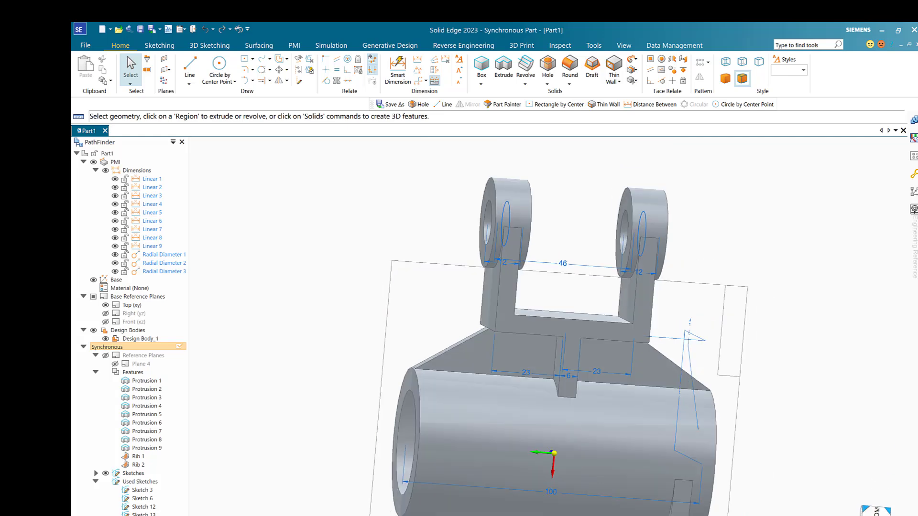
middle_drag(697, 332, 628, 401)
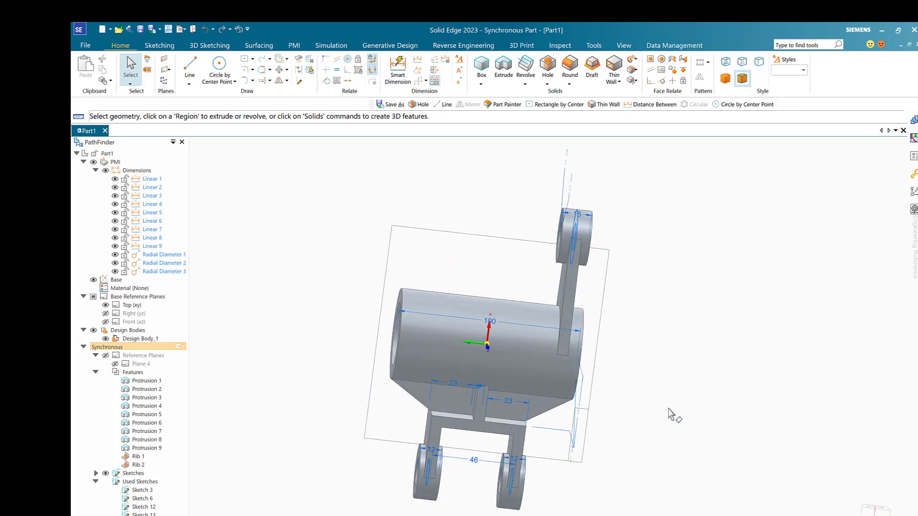
click(875, 511)
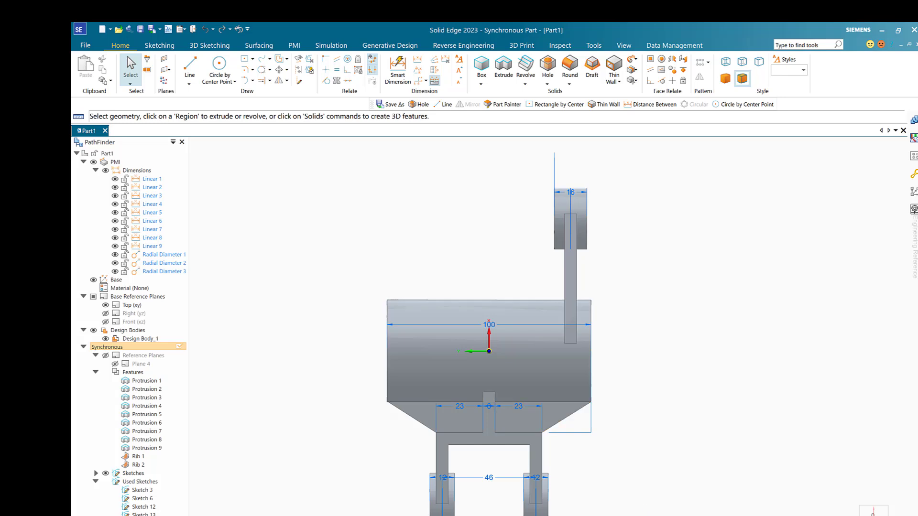
click(664, 515)
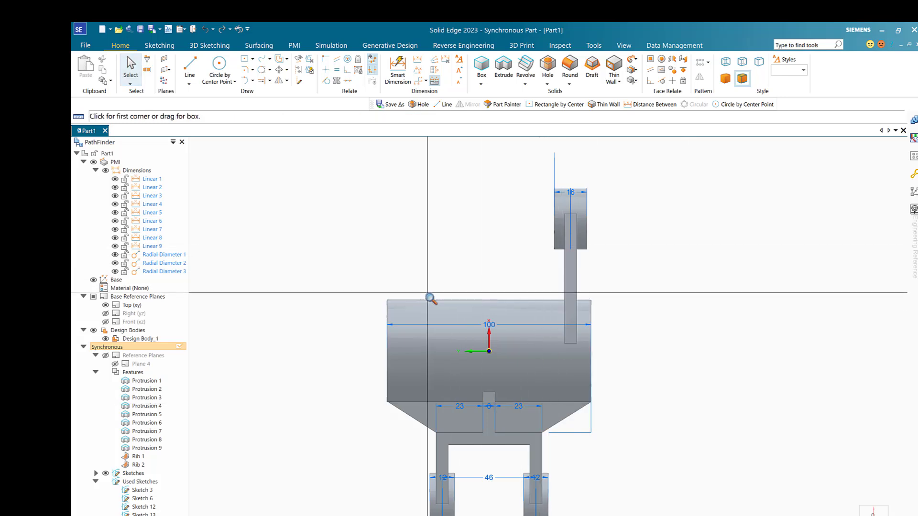
key(alt+Tab)
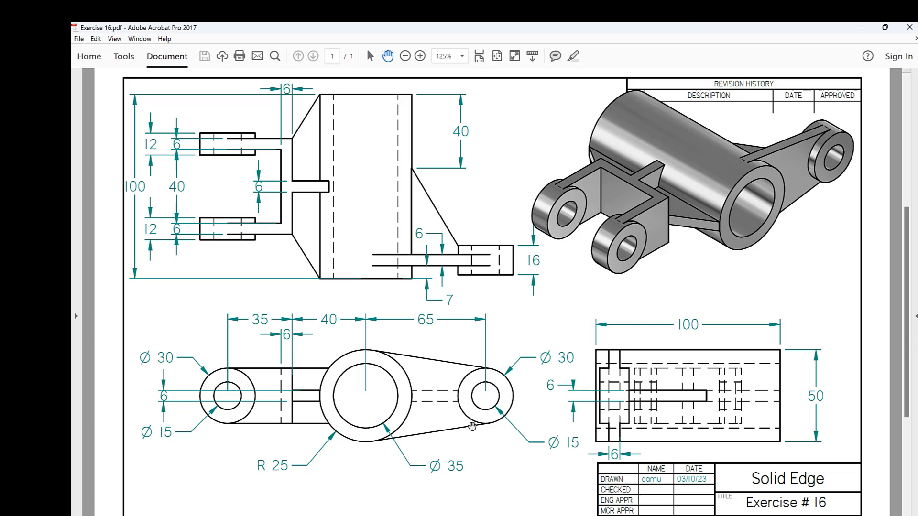
click(645, 515)
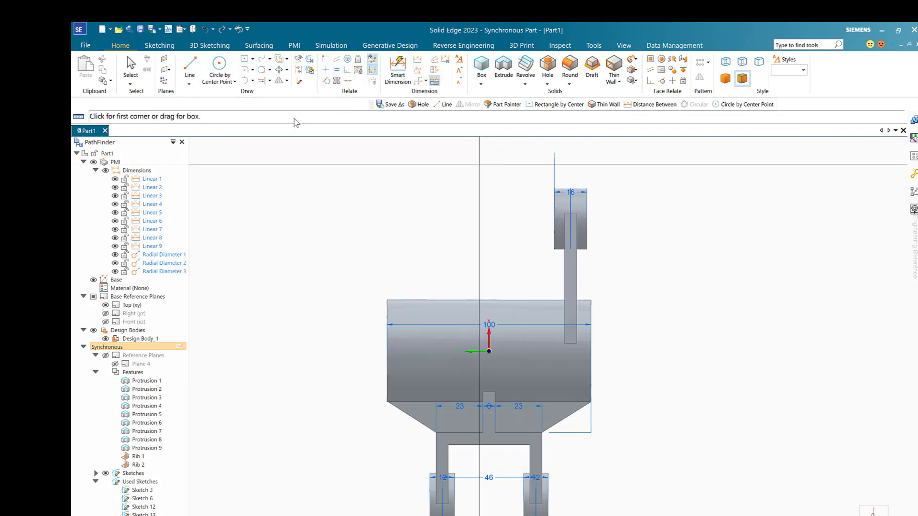
Start the Line command, lock sketching to the Top (xy) plane and view that plane face-on
click(190, 64)
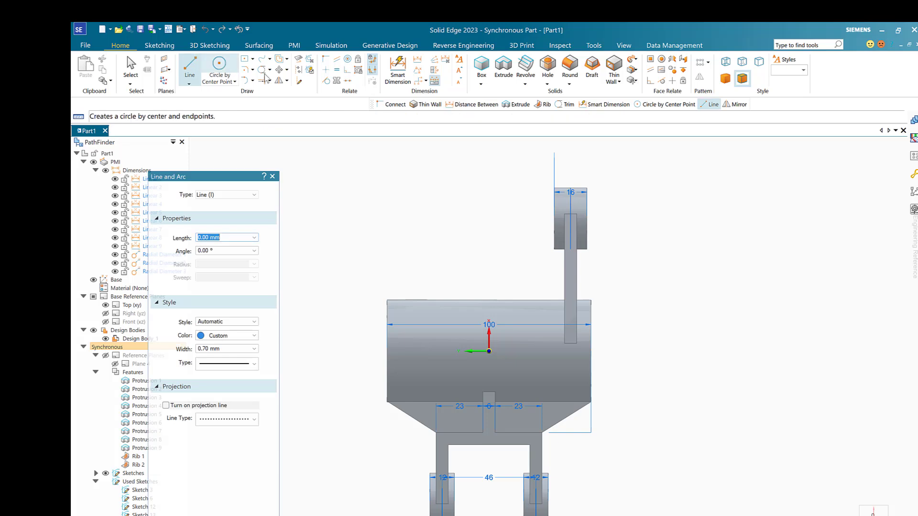
middle_drag(725, 266, 737, 260)
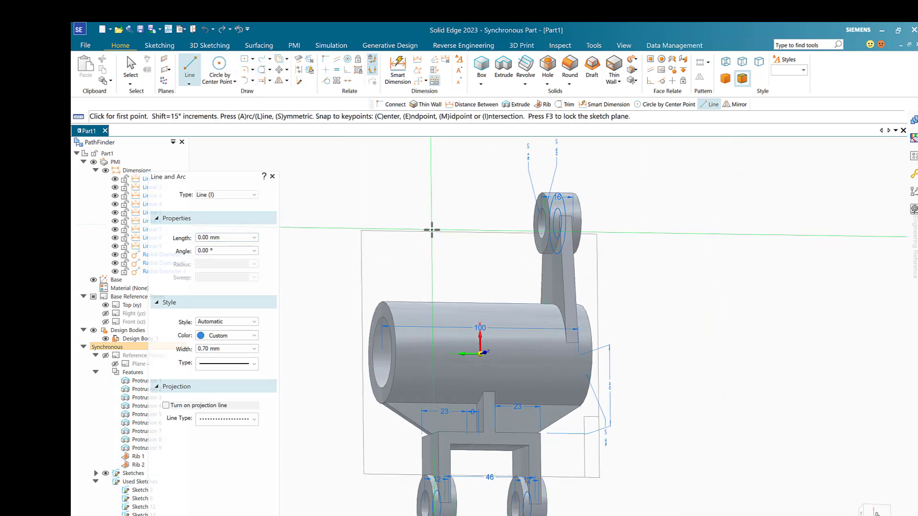
key(F3)
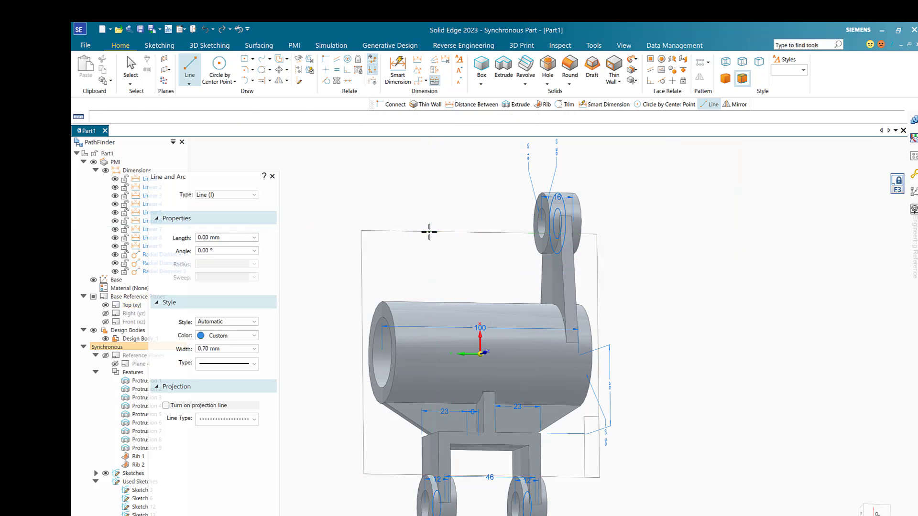
click(878, 512)
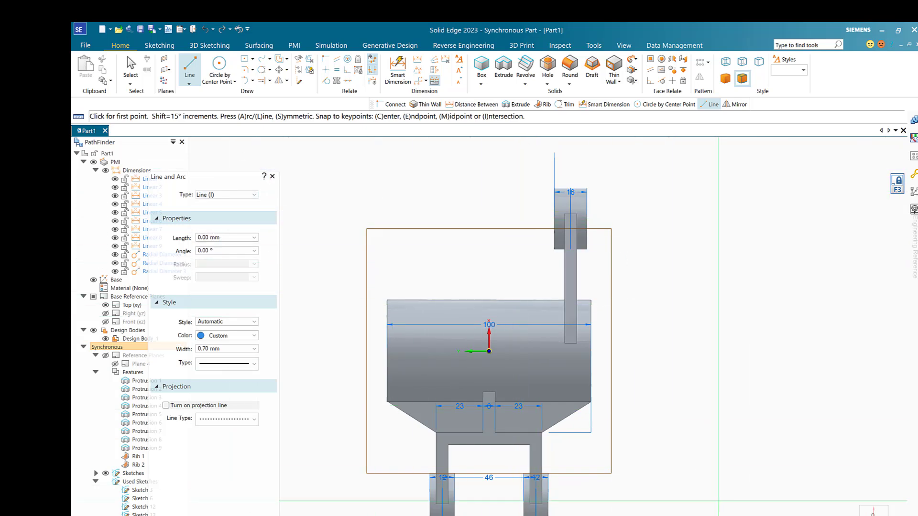
Sketch a sloping line about 44 mm long from the side lug's inner lower corner to the cylinder's nearest edge
click(727, 515)
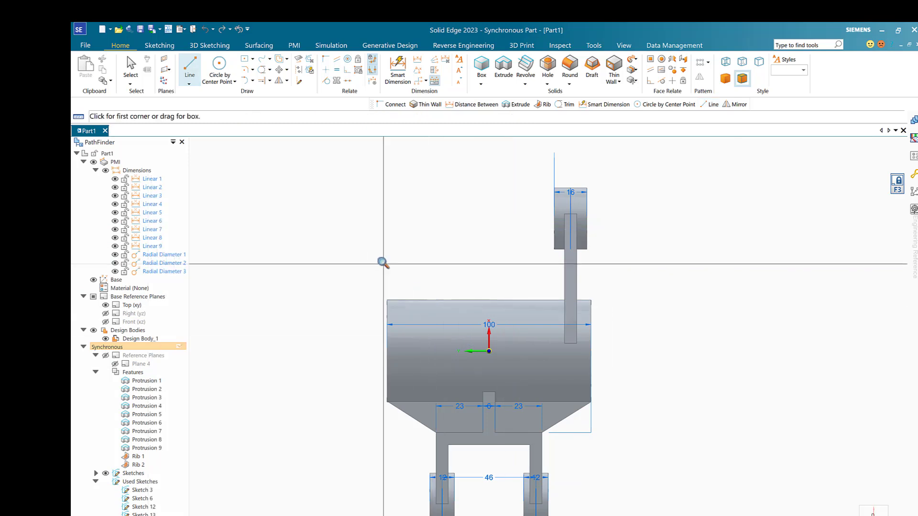
drag(370, 241, 610, 353)
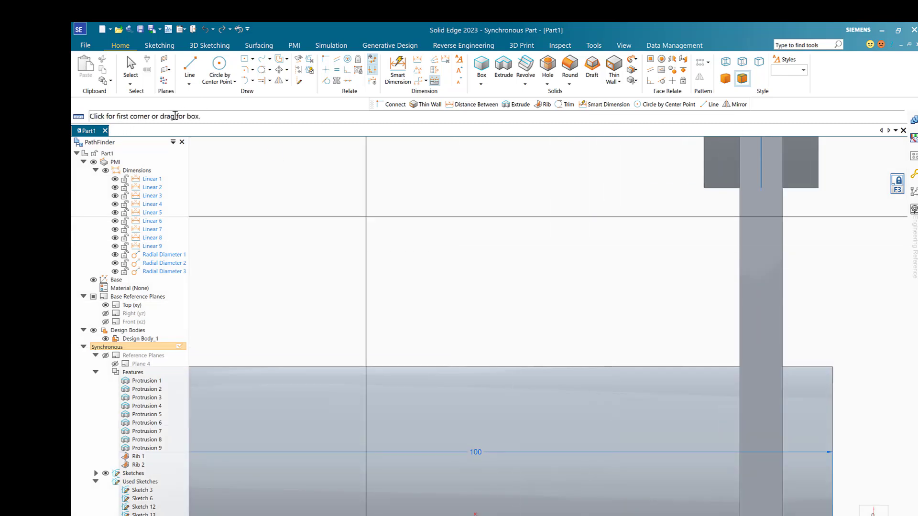
click(188, 67)
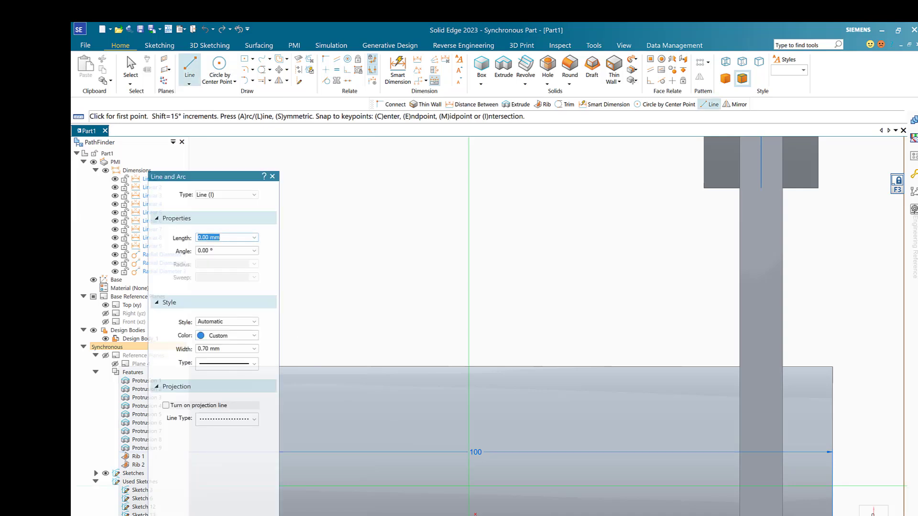
key(Escape)
shift+middle_drag(563, 395, 601, 420)
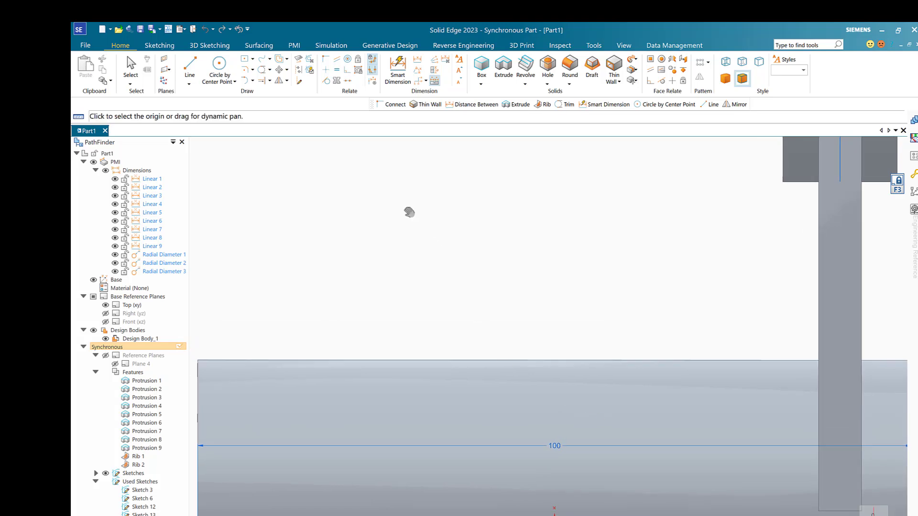
click(190, 67)
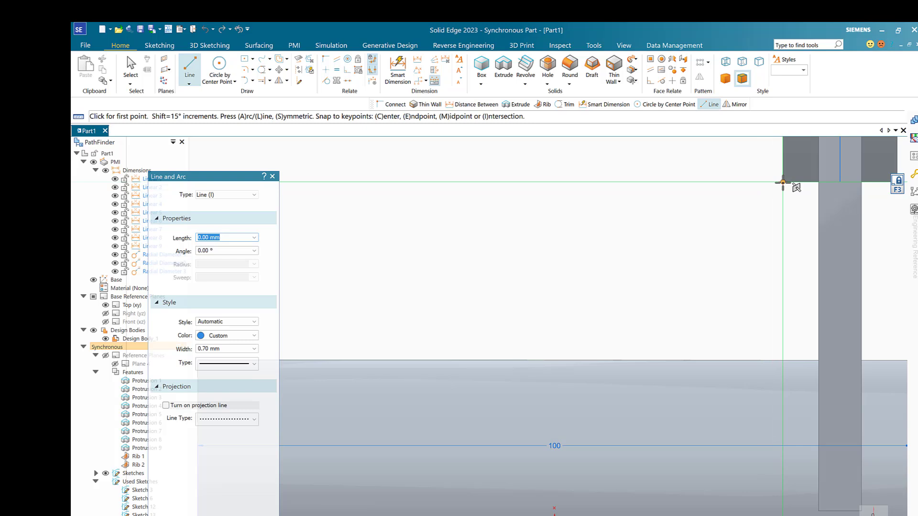
click(783, 182)
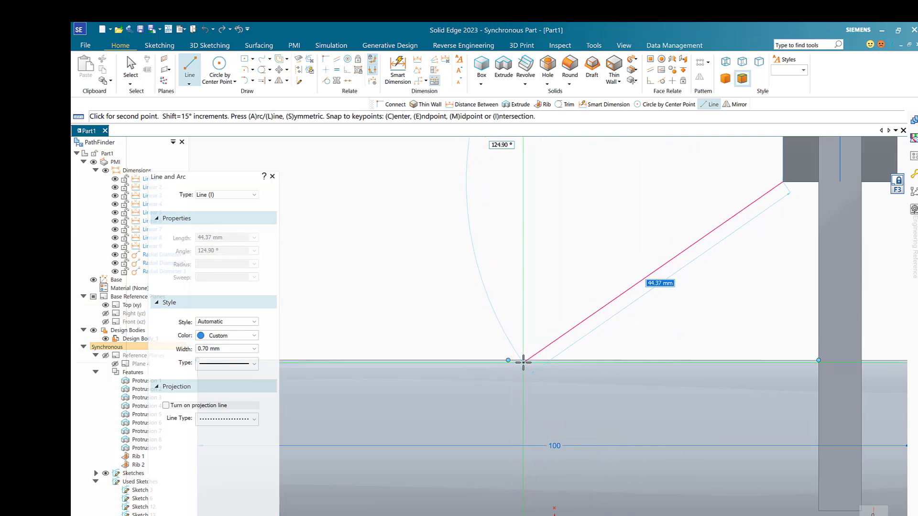
click(524, 360)
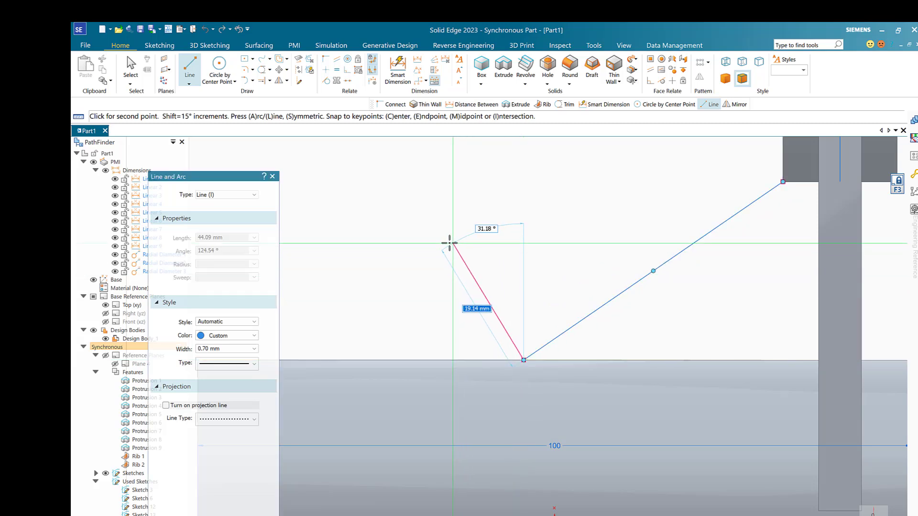
key(Escape)
Dimension the sloping line's lower endpoint 40 mm from the cylinder's end face farthest from the arm
drag(234, 181, 135, 182)
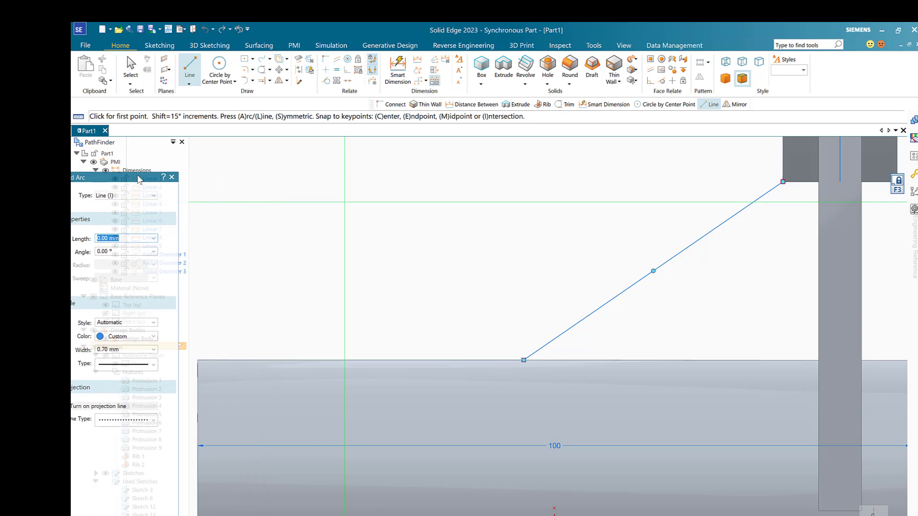
click(417, 60)
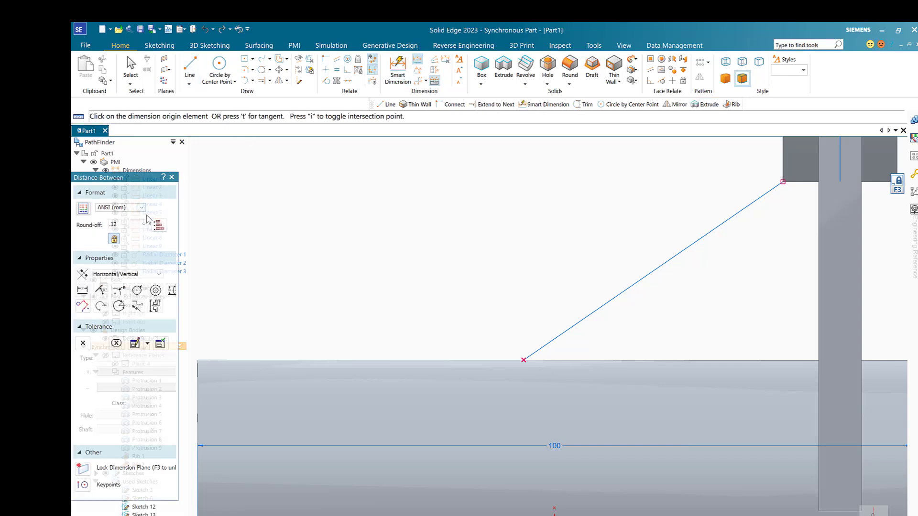
click(196, 377)
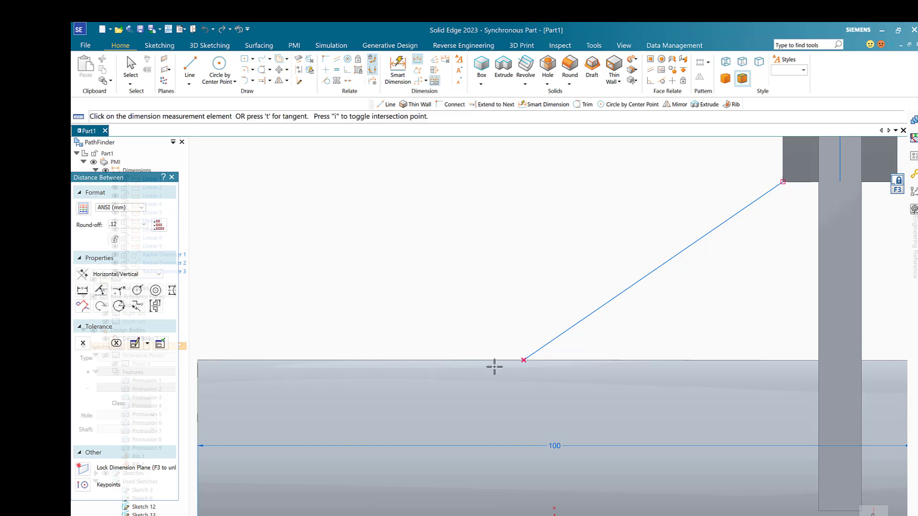
click(524, 360)
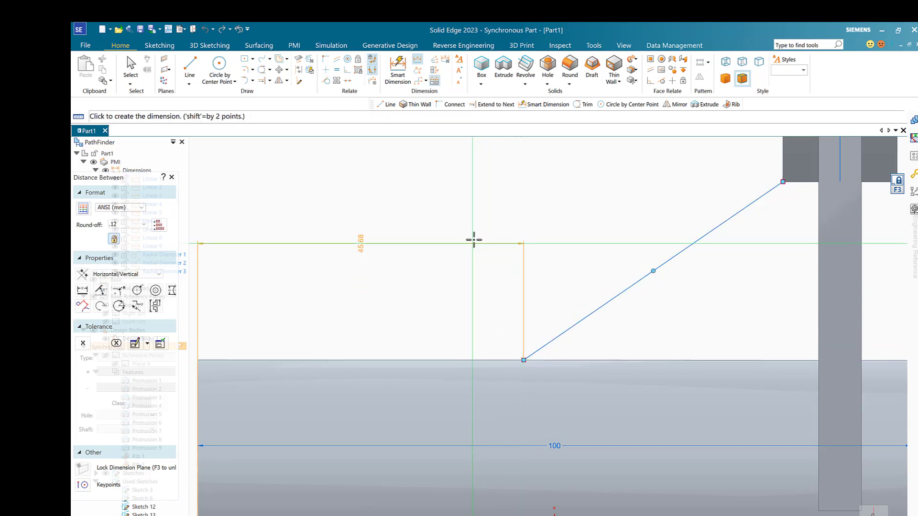
click(477, 229)
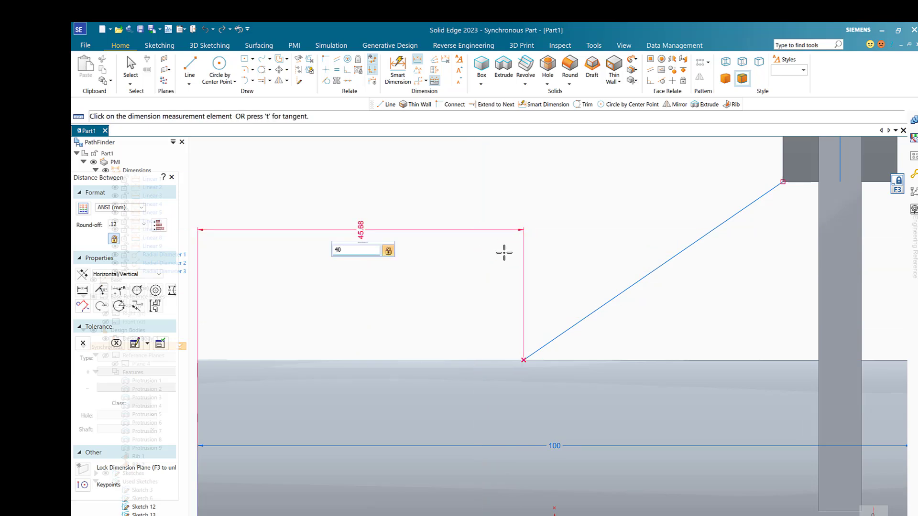
key(Return)
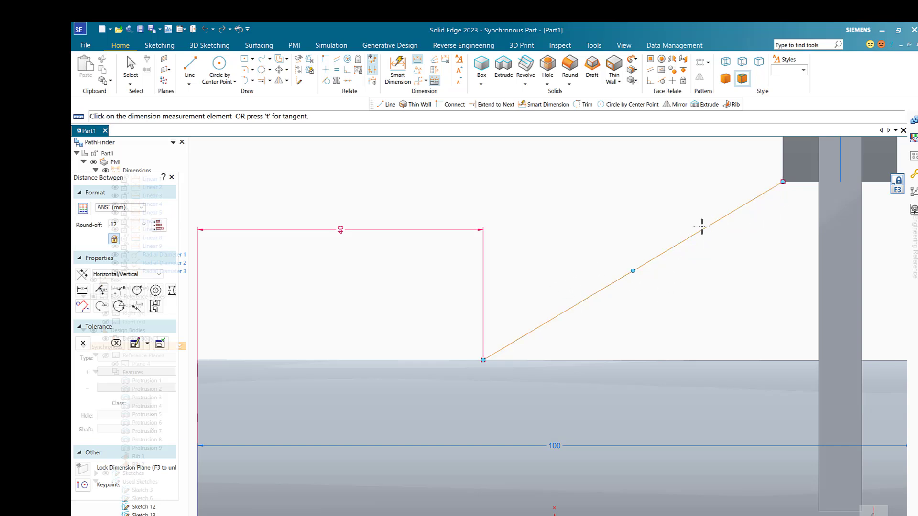
Extend the profile with a vertical segment about 2 mm long from the sloping line's lower end into the cylinder
mouse_move(626, 385)
middle_down()
mouse_move(639, 393)
mouse_move(641, 420)
mouse_move(644, 408)
mouse_move(616, 406)
mouse_move(616, 415)
mouse_move(647, 411)
mouse_move(648, 390)
middle_up()
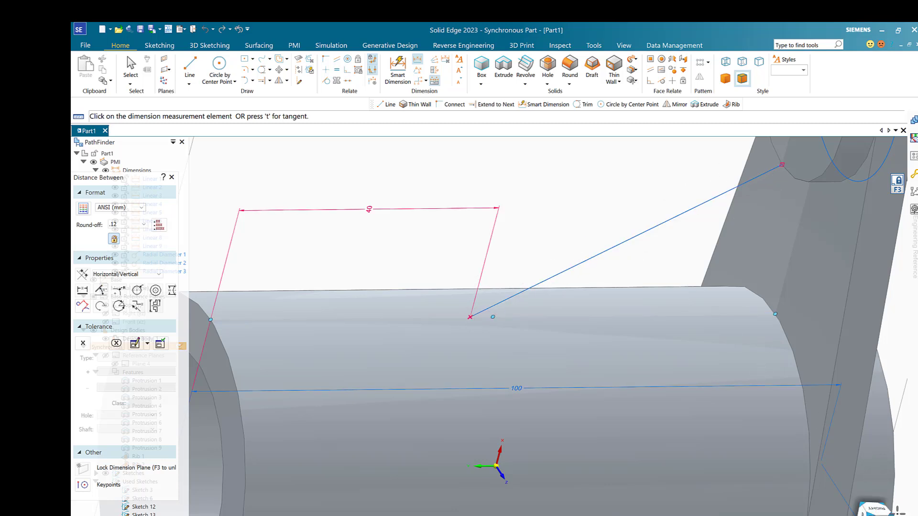
click(875, 508)
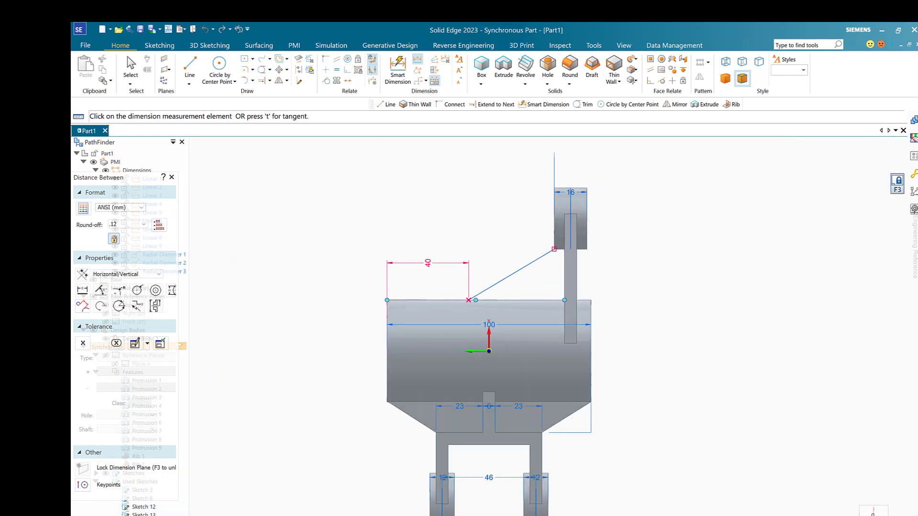
drag(429, 199, 575, 342)
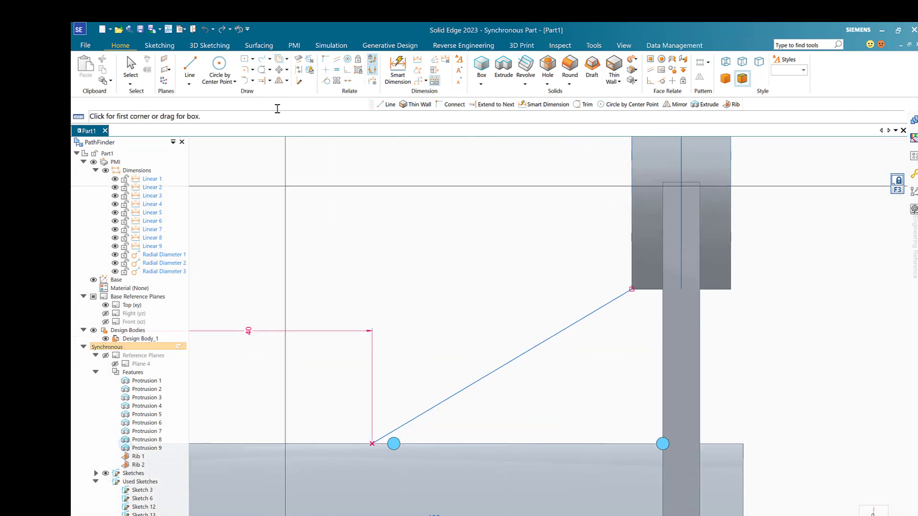
click(191, 67)
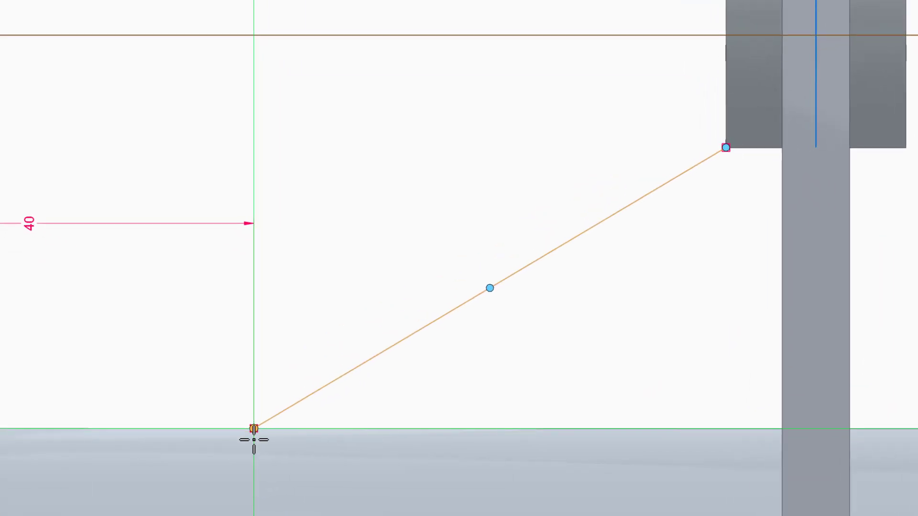
click(254, 439)
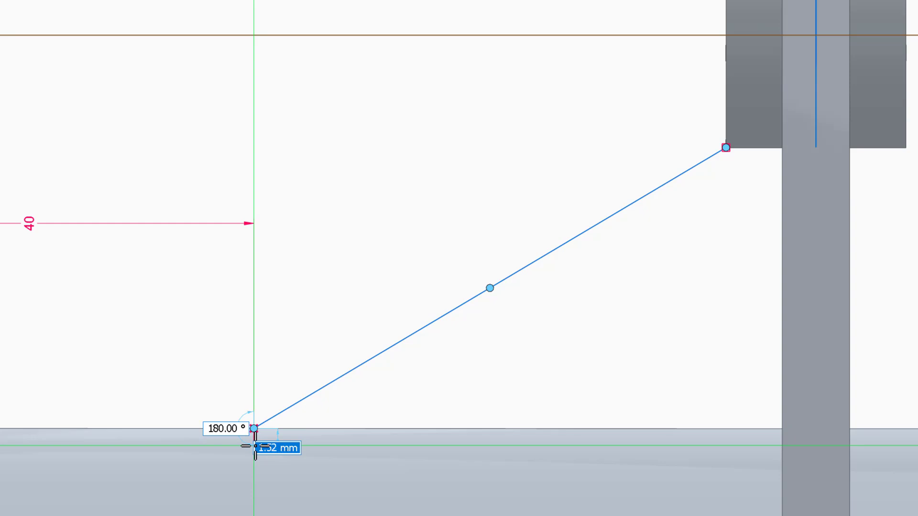
key(Escape)
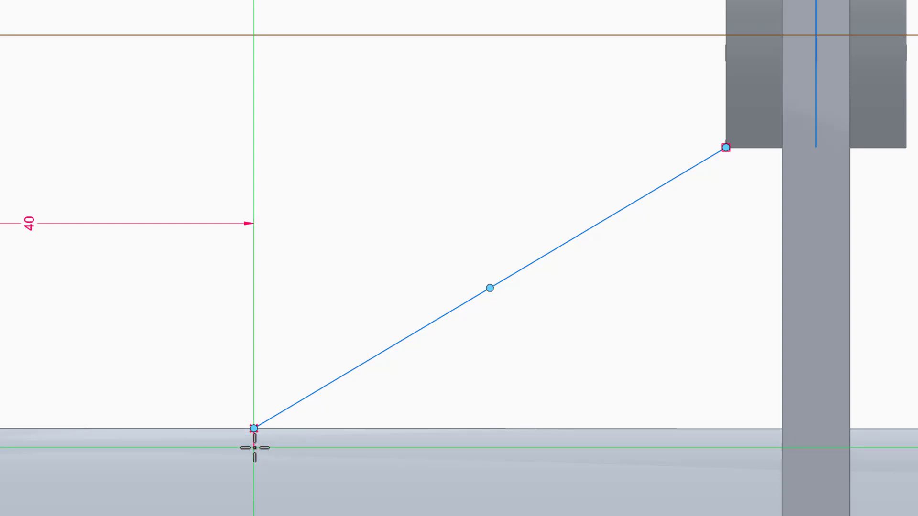
right_click(159, 464)
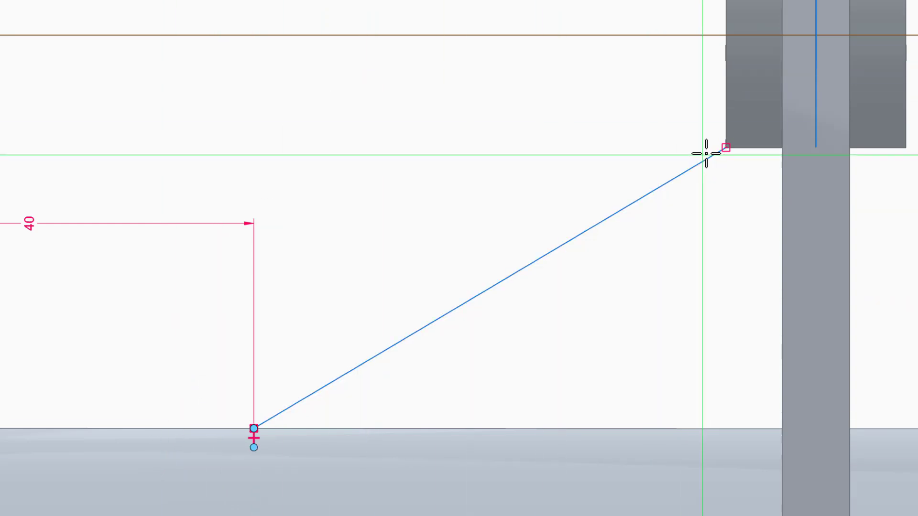
Add a vertical segment about 2 mm long from the sloping line's upper end along the lug's side face
drag(721, 148, 724, 148)
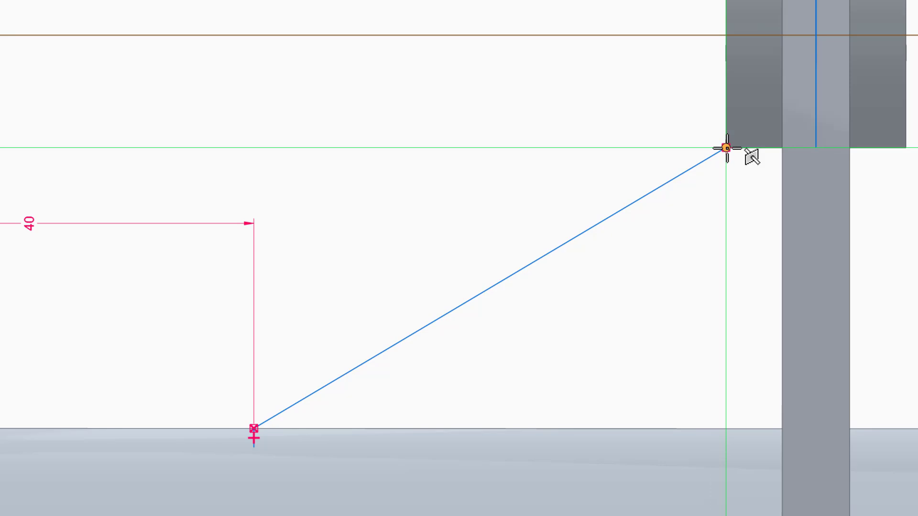
click(727, 148)
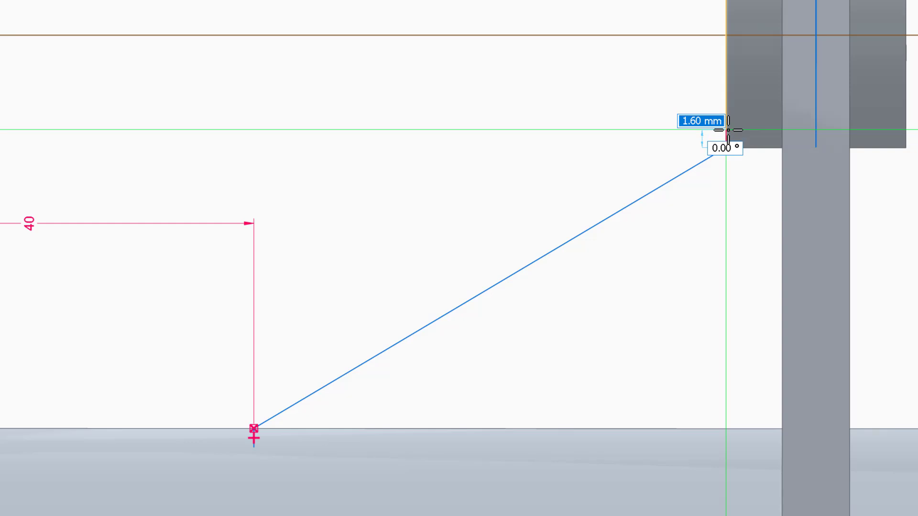
click(727, 129)
right_click(499, 89)
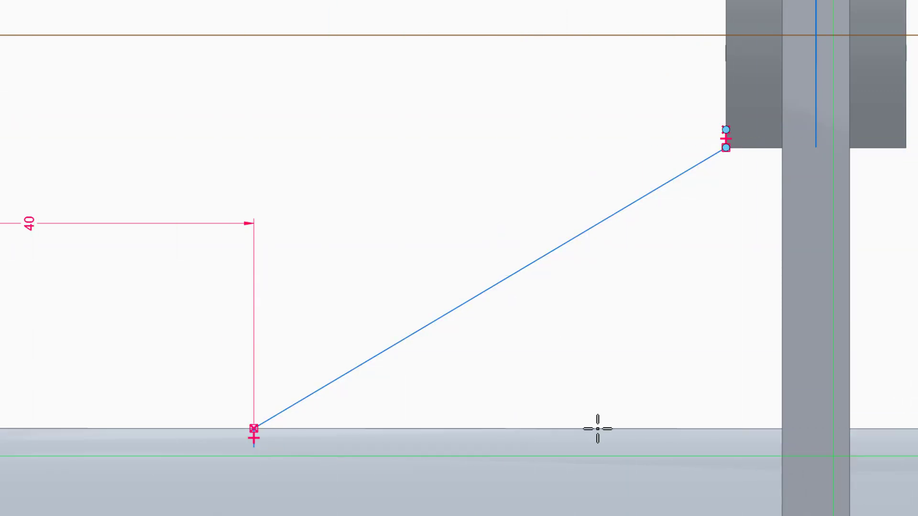
Create a 6 mm thick rib from the sloping sketch chain between the side lug and the cylinder
mouse_move(910, 367)
middle_down()
mouse_move(917, 373)
mouse_move(901, 404)
mouse_move(915, 430)
middle_up()
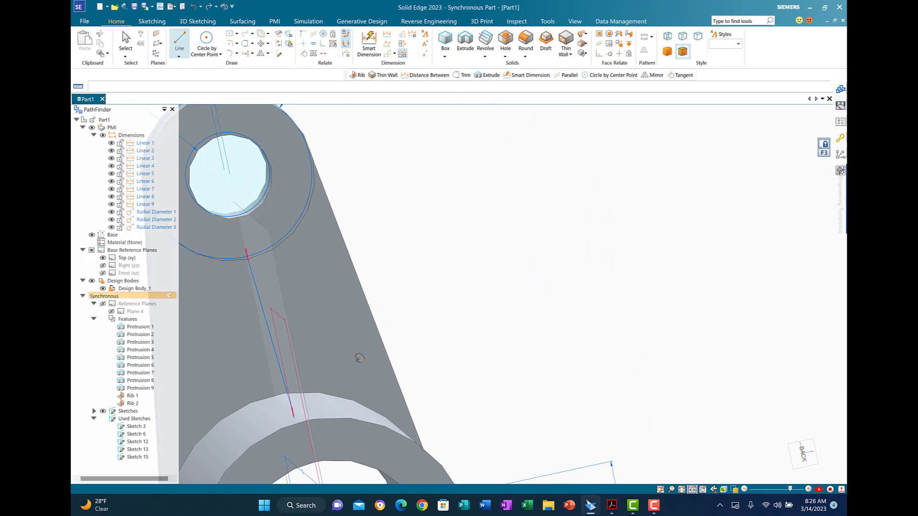
middle_drag(360, 358, 588, 314)
scroll(588, 314, down, 2)
shift+middle_drag(479, 295, 286, 254)
shift+middle_drag(395, 274, 582, 280)
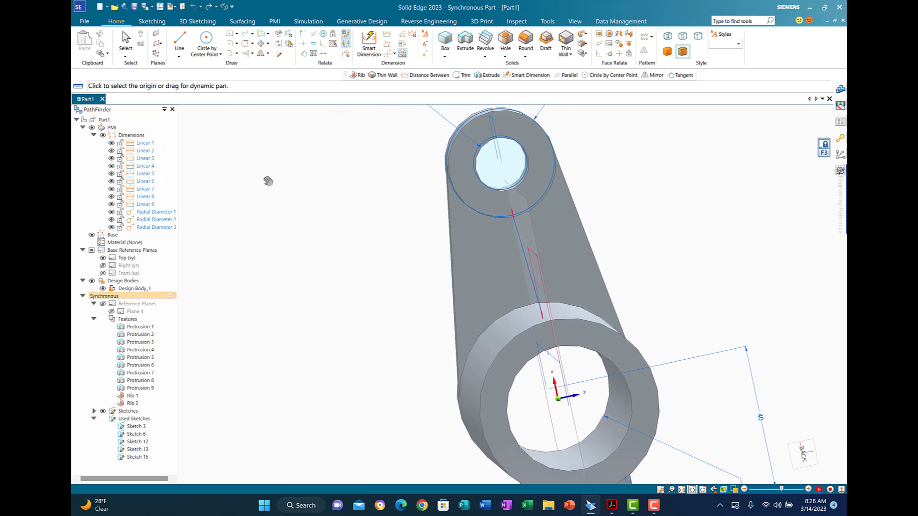
click(567, 54)
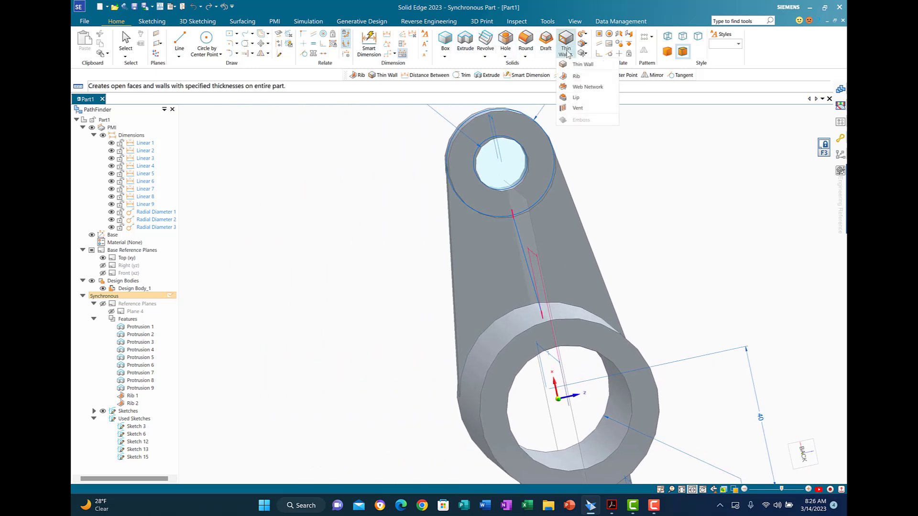
click(573, 77)
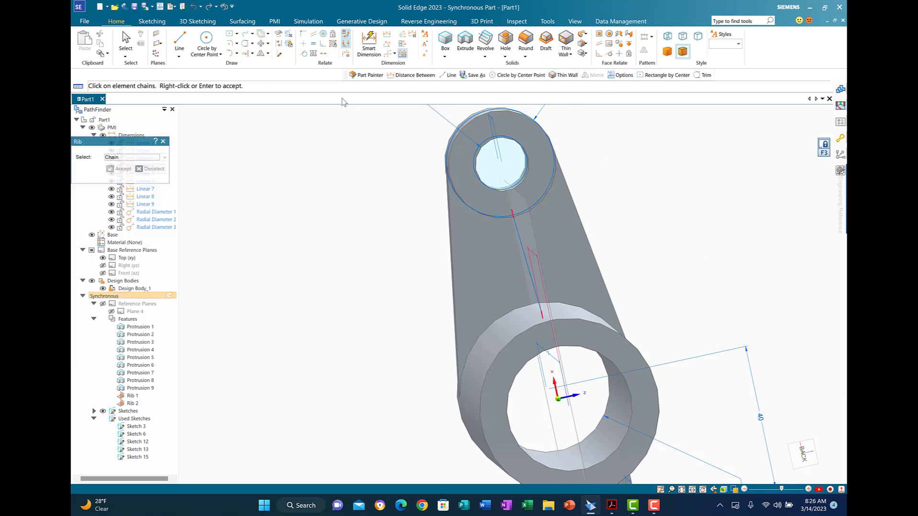
drag(113, 145, 334, 137)
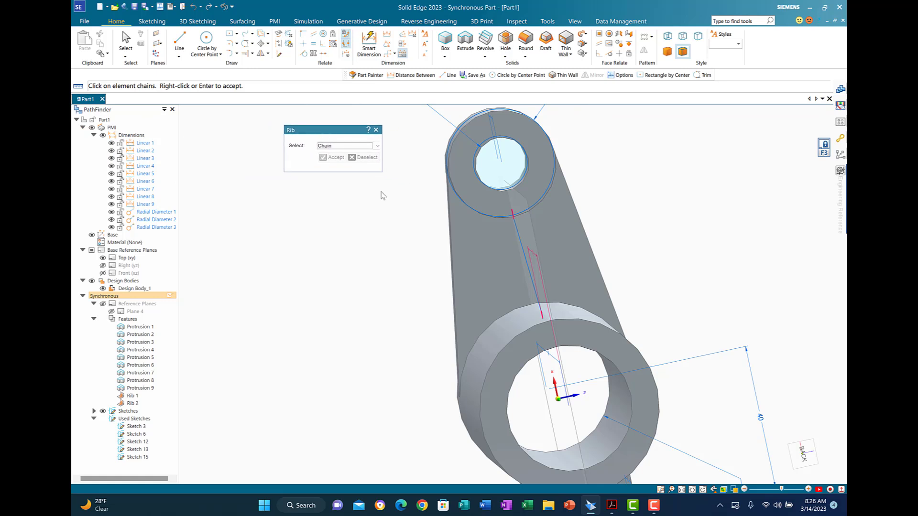
click(528, 268)
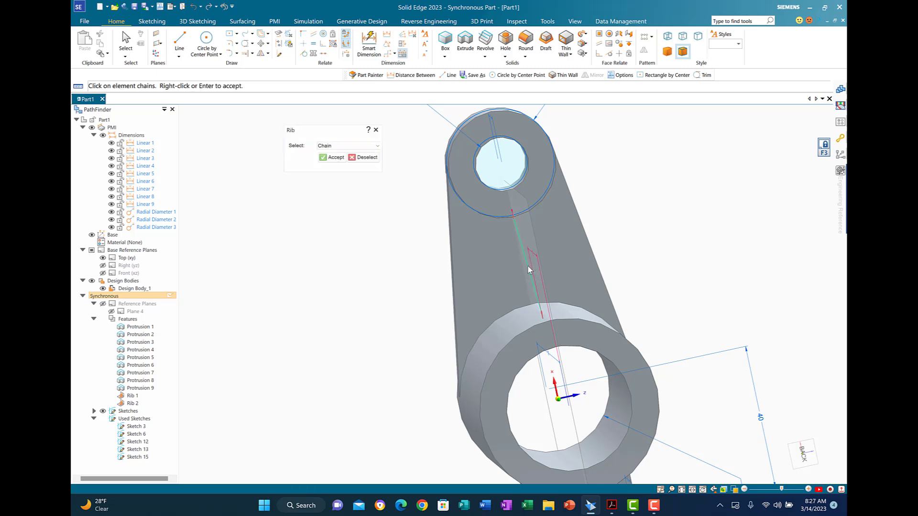
click(334, 157)
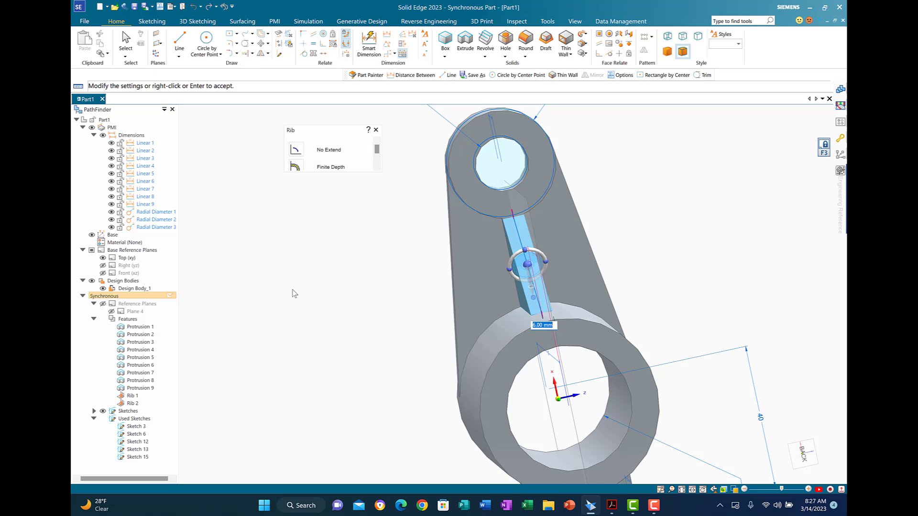
key(Return)
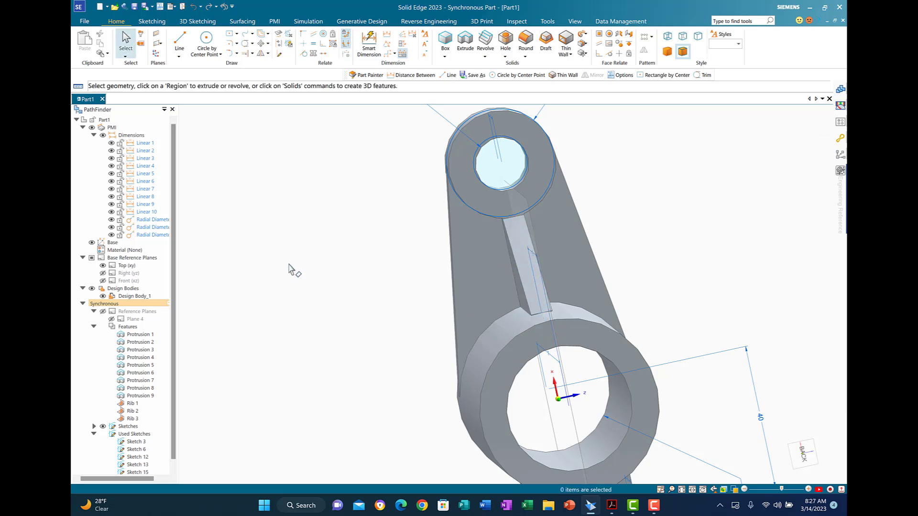
middle_drag(270, 311, 282, 125)
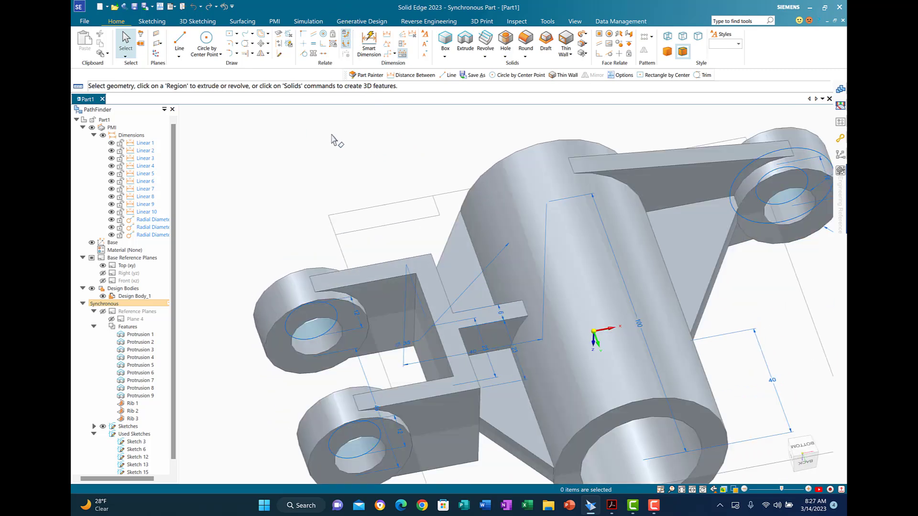